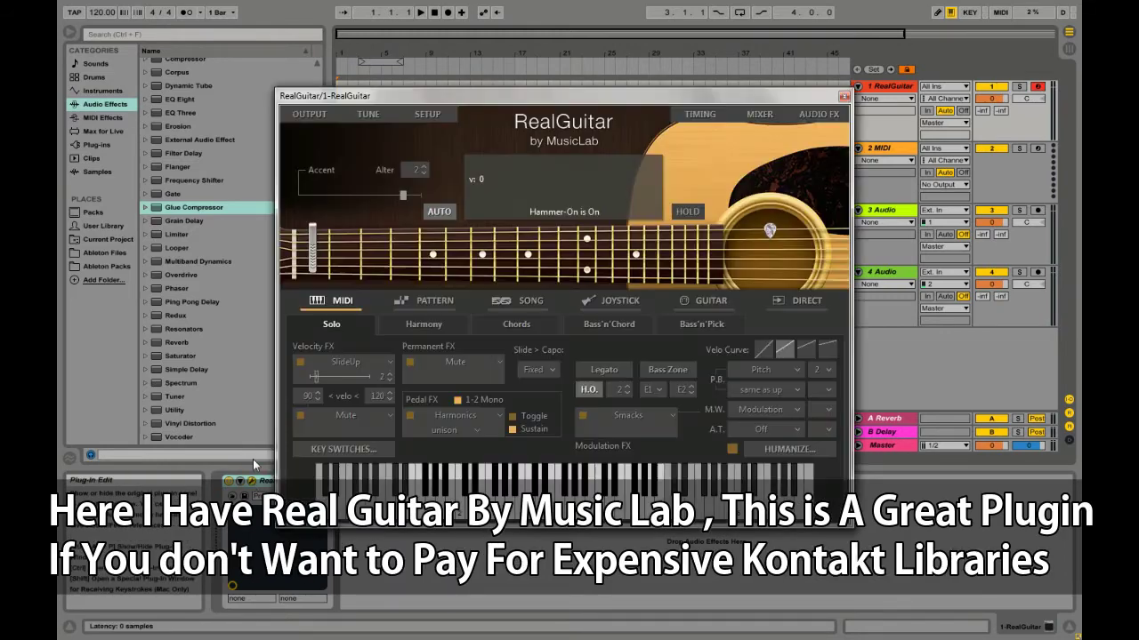
Move the RealGuitar plug-in window aside and close it to reveal the arrangement
click(252, 481)
drag(540, 104, 570, 100)
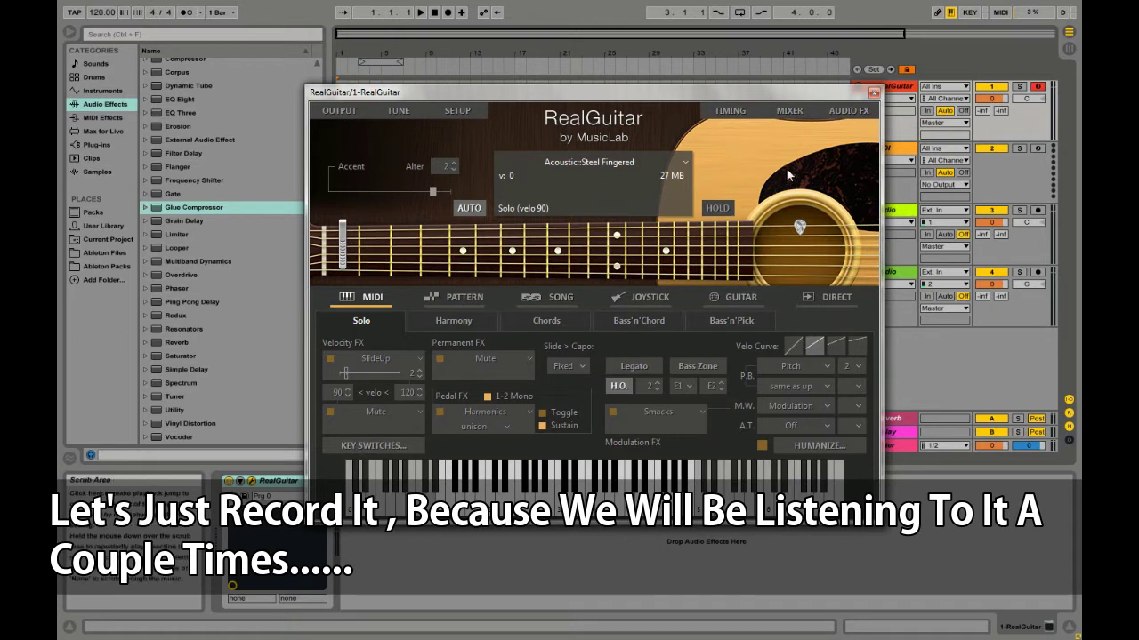
click(873, 95)
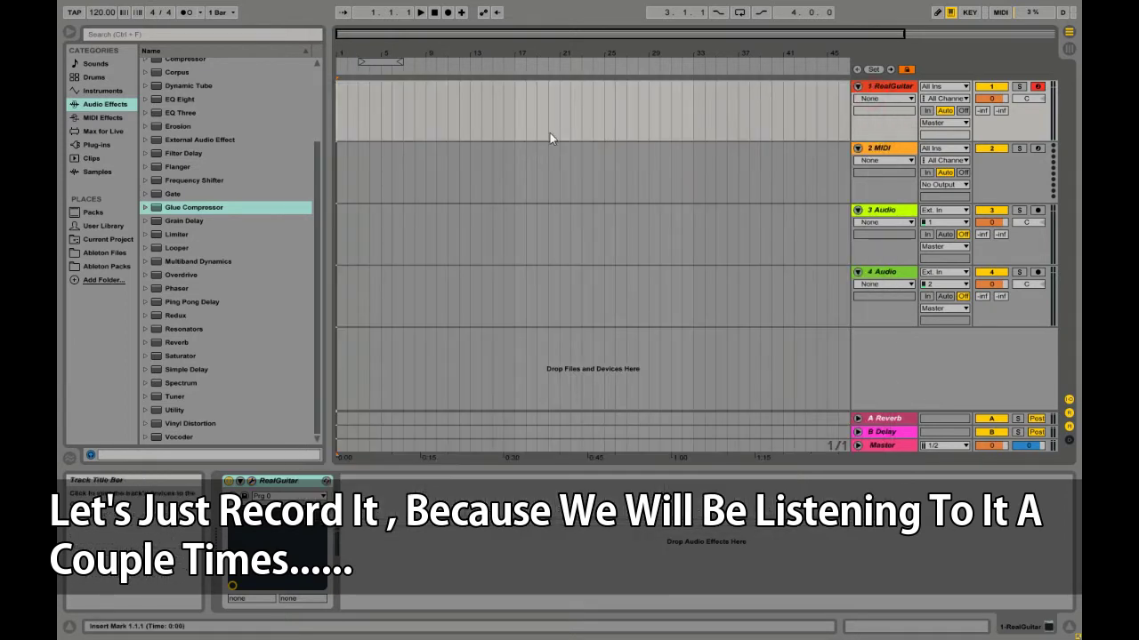
Record a four-chord MIDI part on the RealGuitar track from bar 1 with the metronome on, stopping after bar 7 begins
click(341, 104)
click(340, 104)
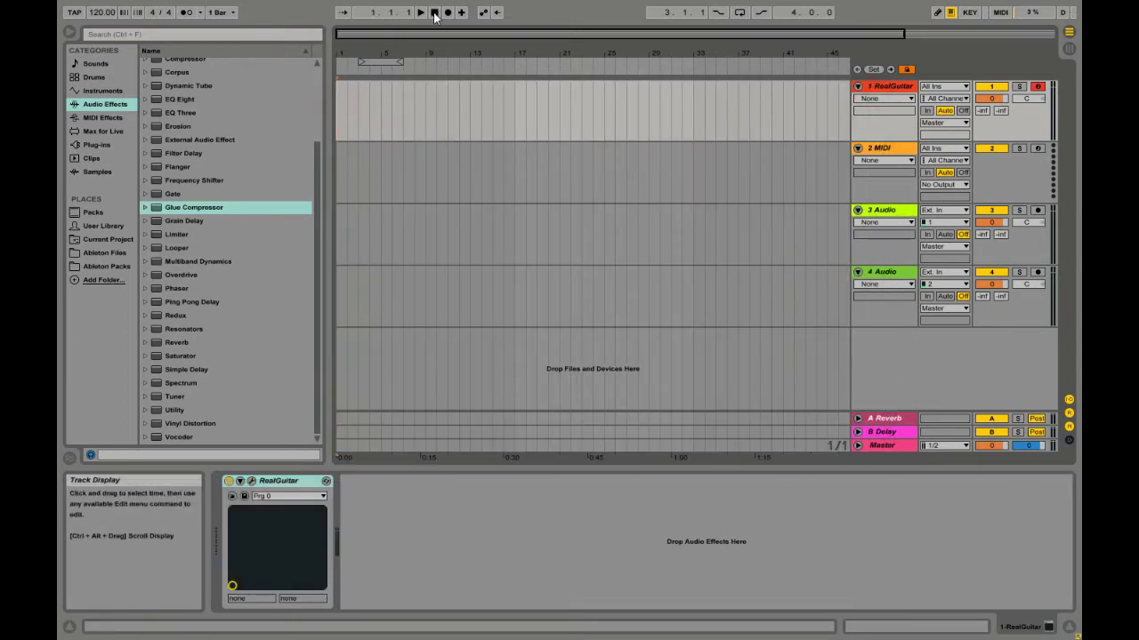
click(187, 12)
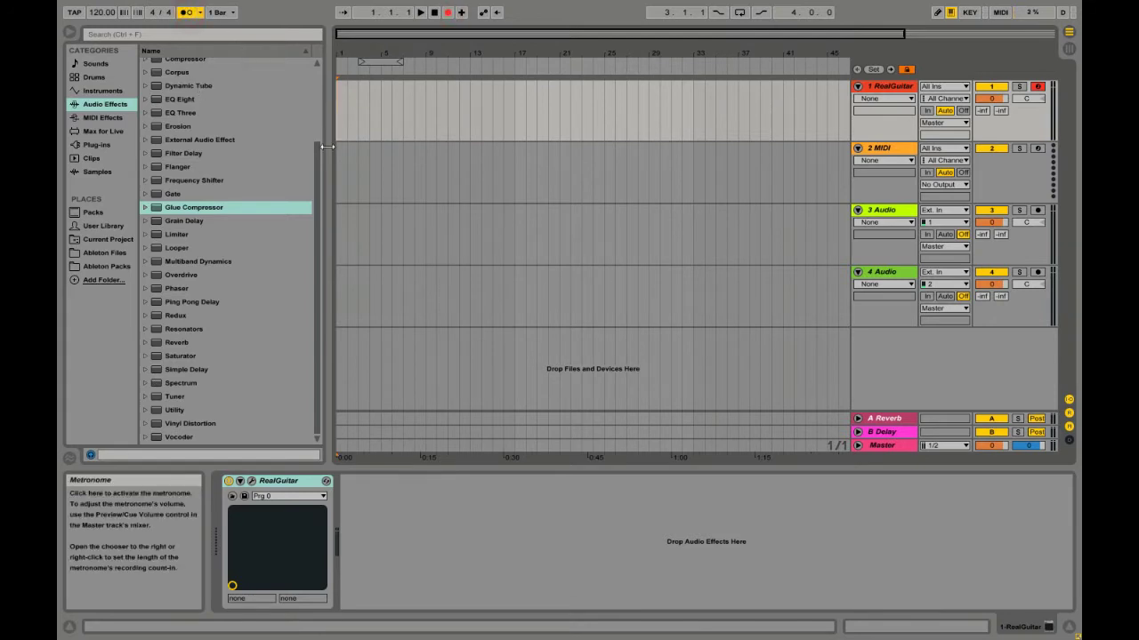
click(420, 13)
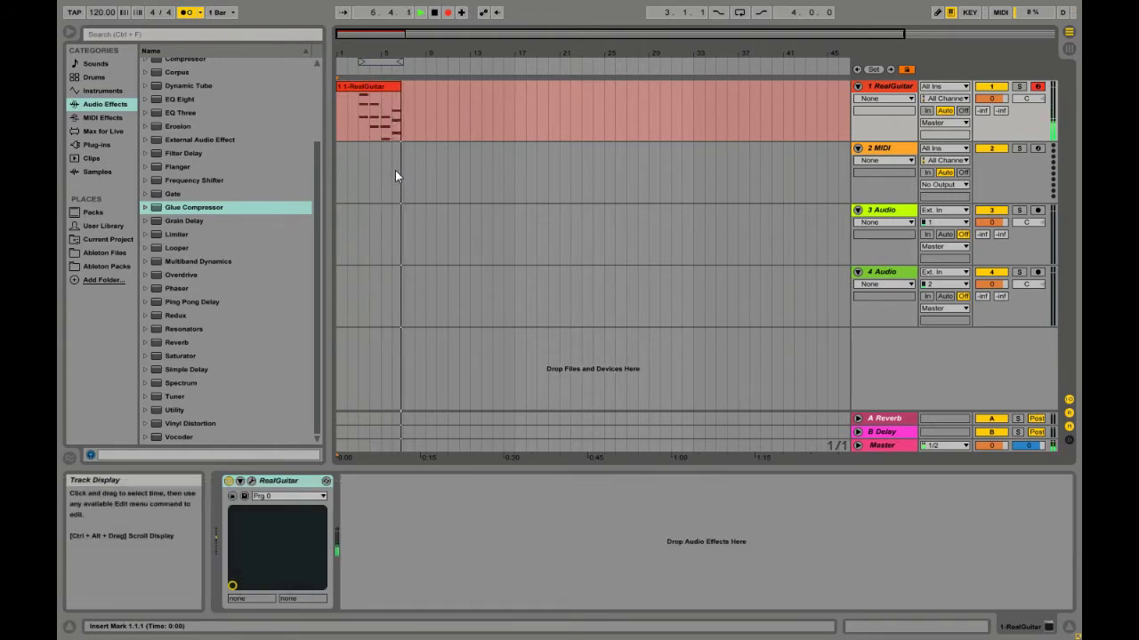
key(space)
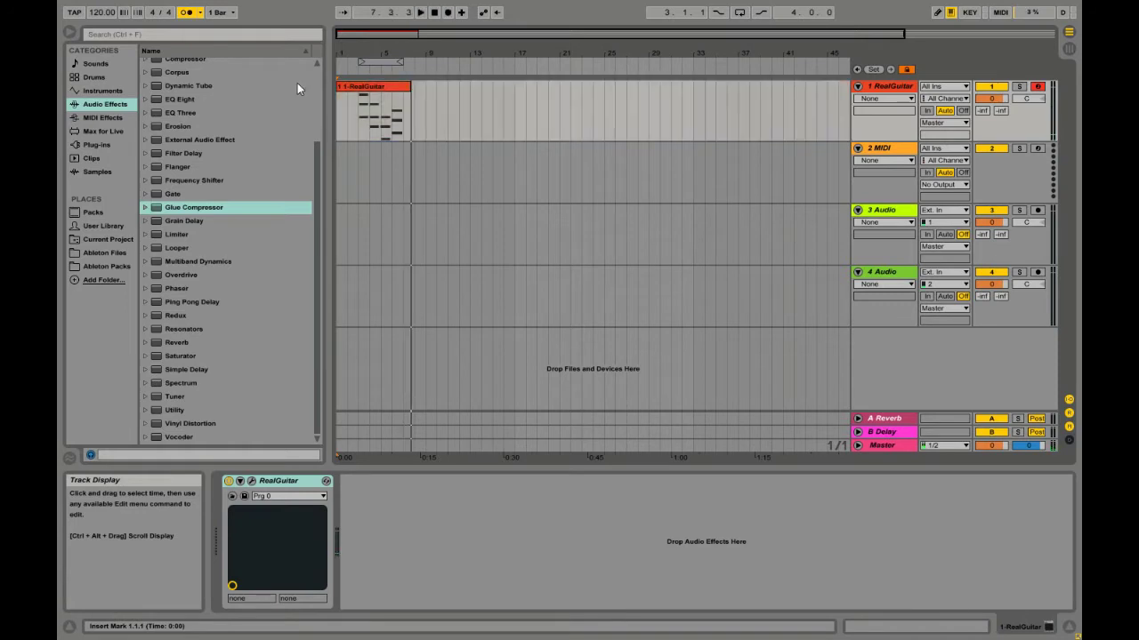
Trim the recorded RealGuitar clip to the four bars between bars 3 and 7 and move it to bar 1
drag(343, 33, 452, 101)
drag(722, 88, 685, 87)
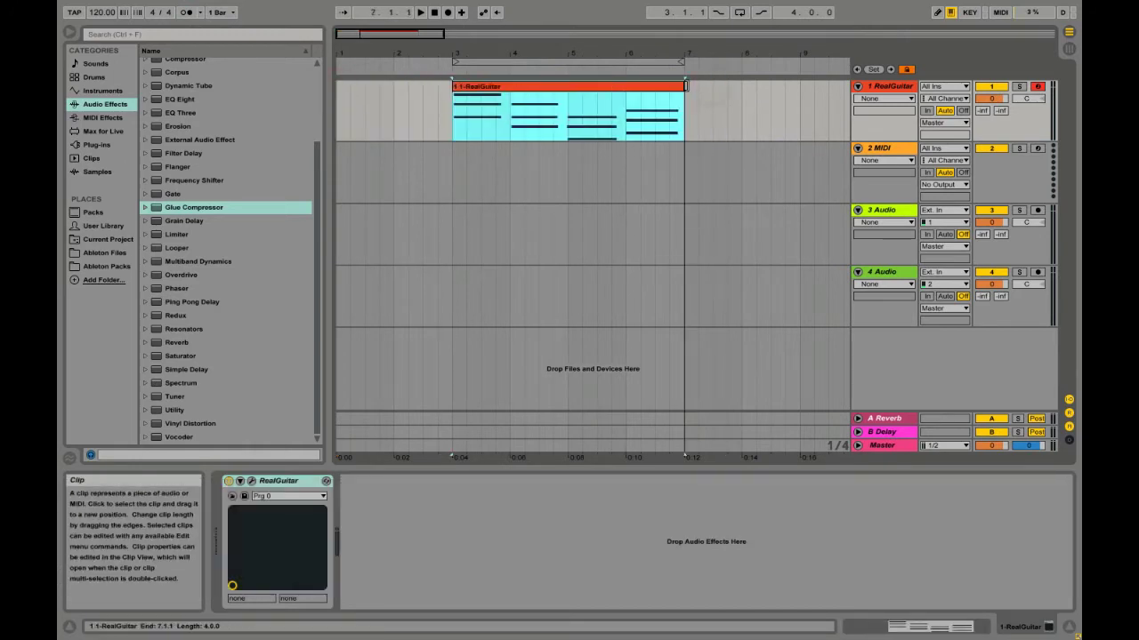
drag(533, 98, 417, 98)
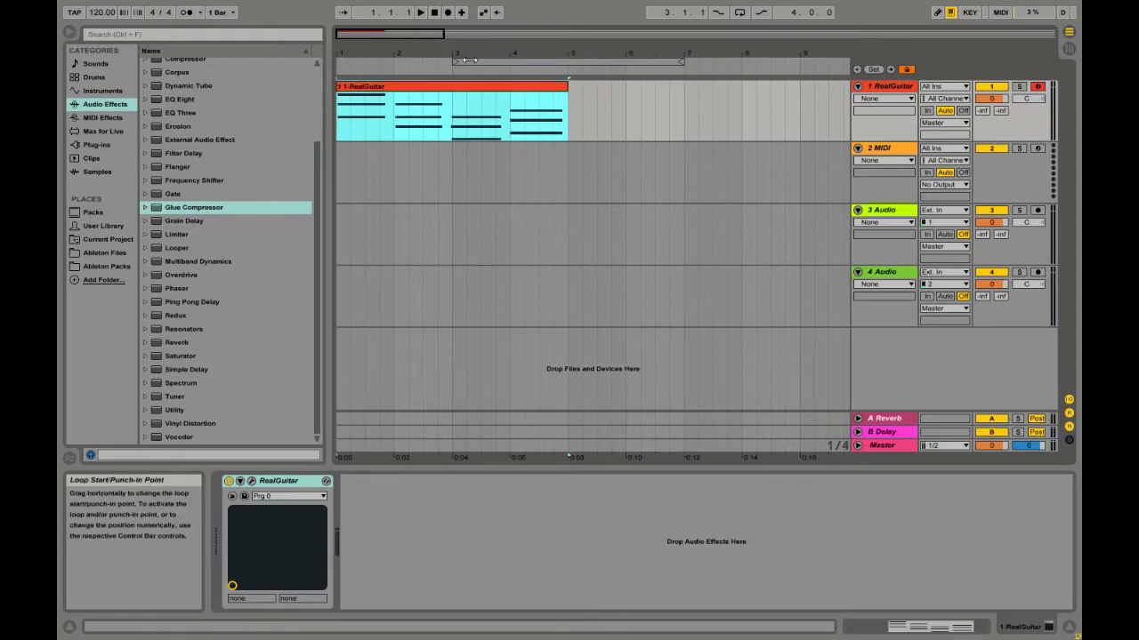
Move the four-bar loop region to bar 1 over the clip and turn looping on
drag(482, 58, 366, 56)
right_click(378, 61)
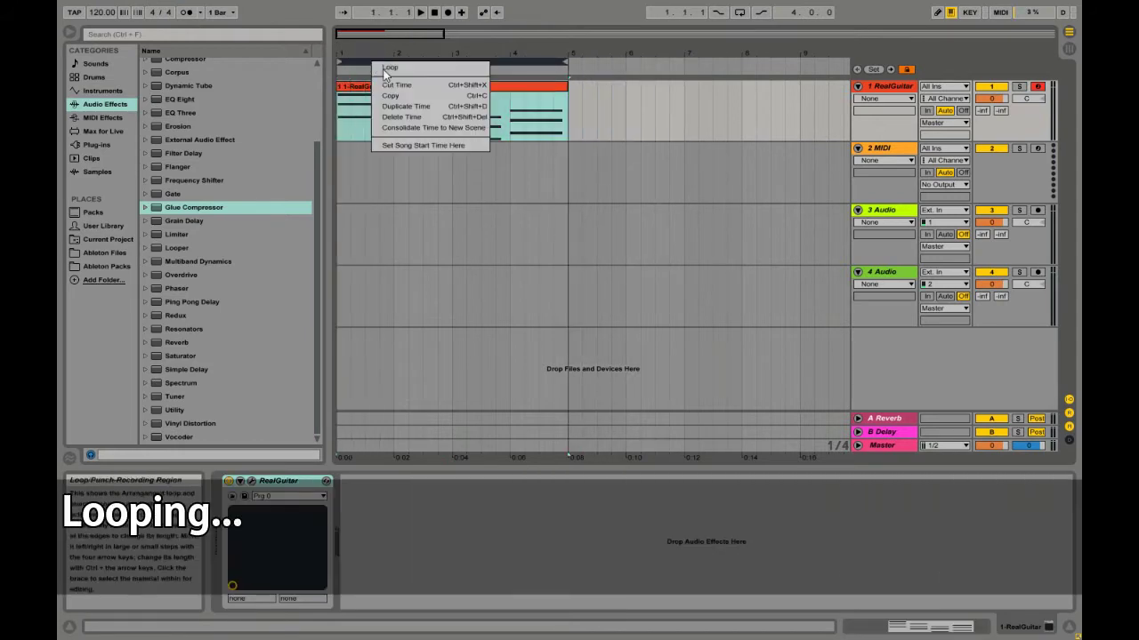
click(390, 68)
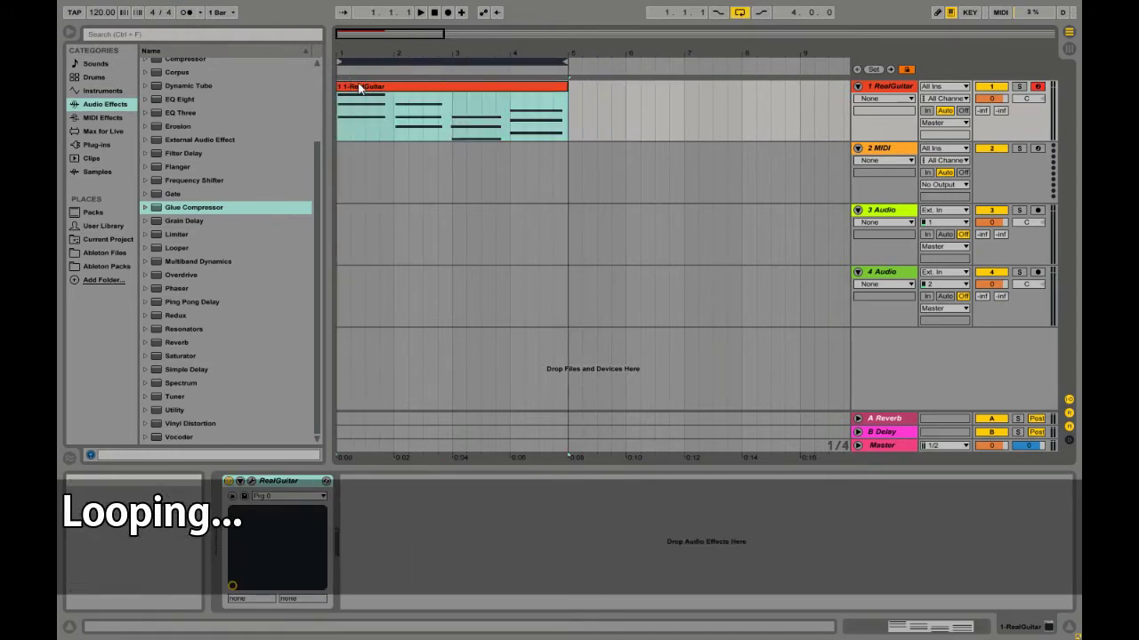
Open the RealGuitar clip's notes, quantize all of them, and shrink the note editor again
double_click(363, 89)
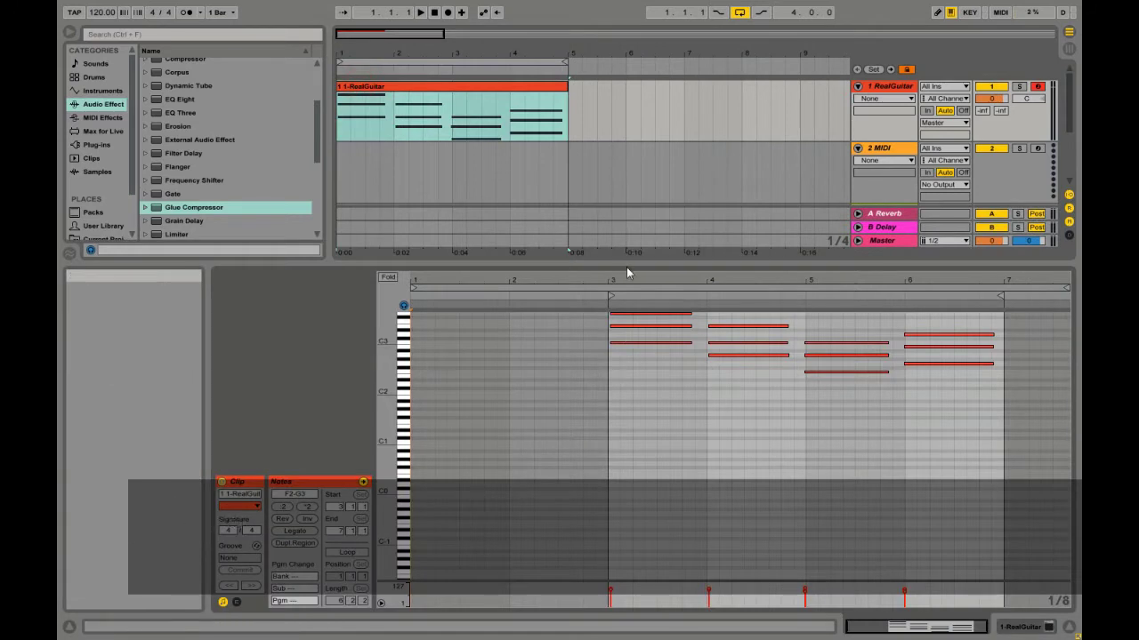
drag(628, 257, 628, 245)
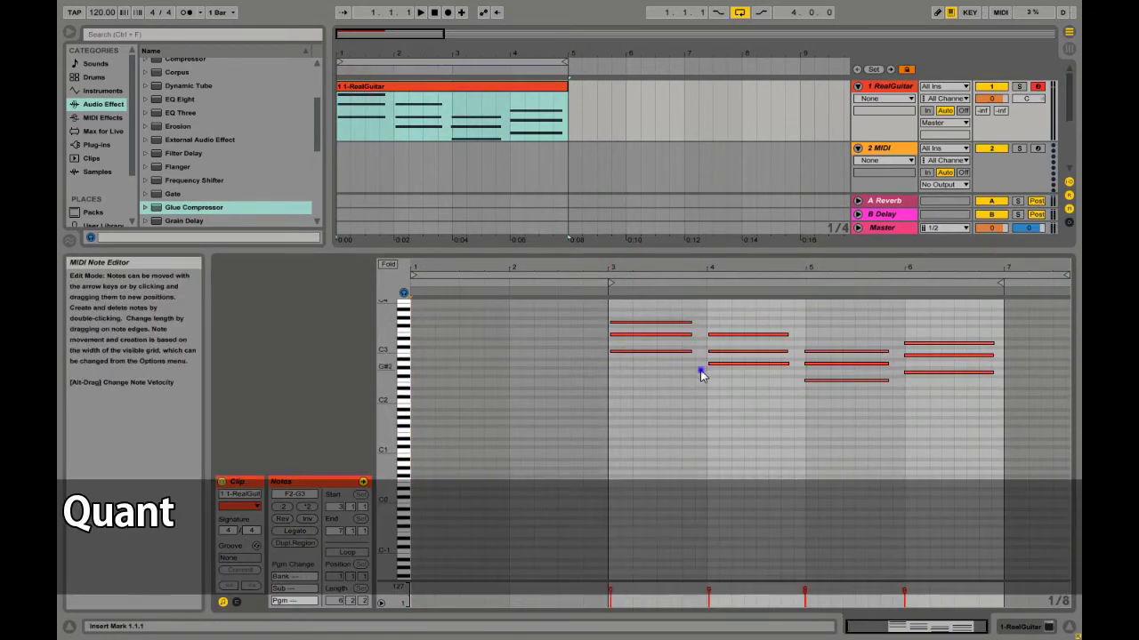
right_click(702, 371)
click(727, 381)
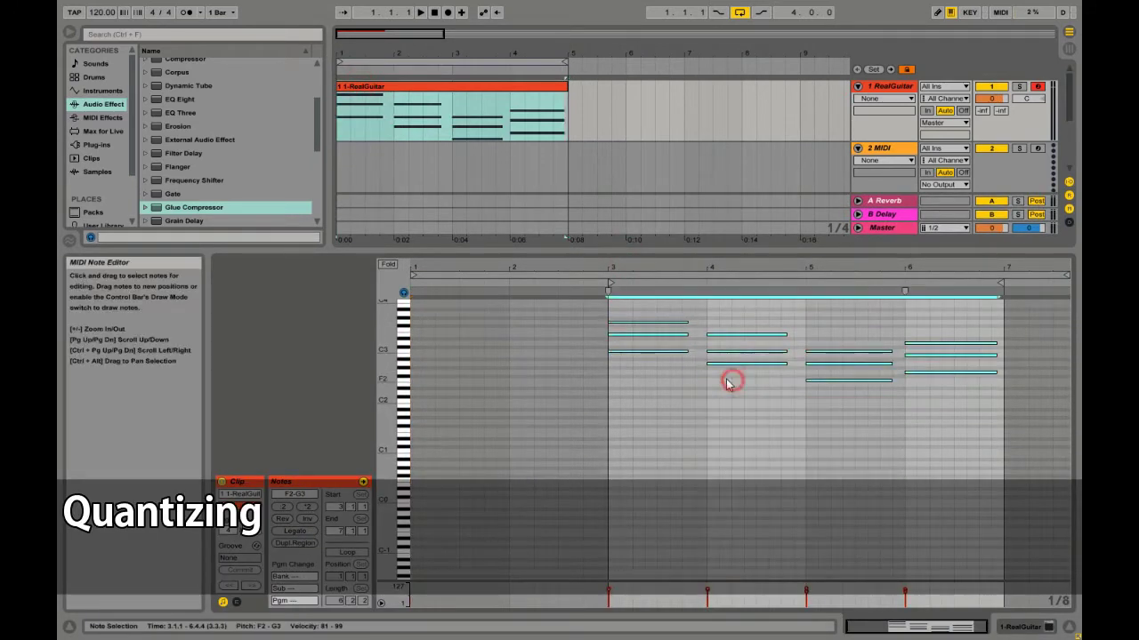
click(665, 390)
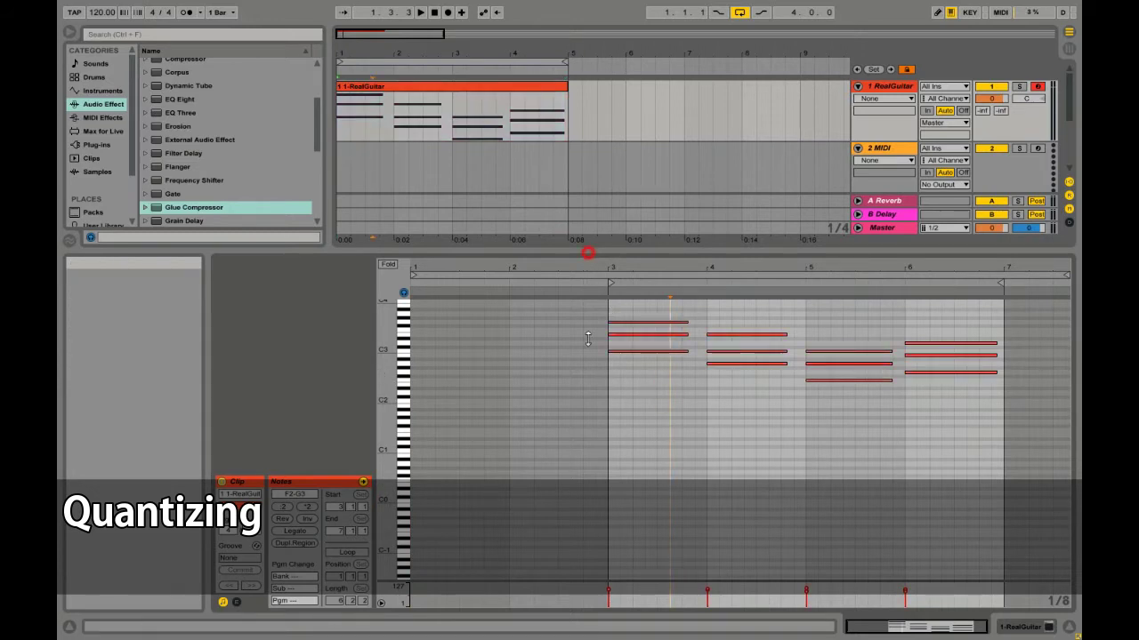
drag(590, 249, 590, 476)
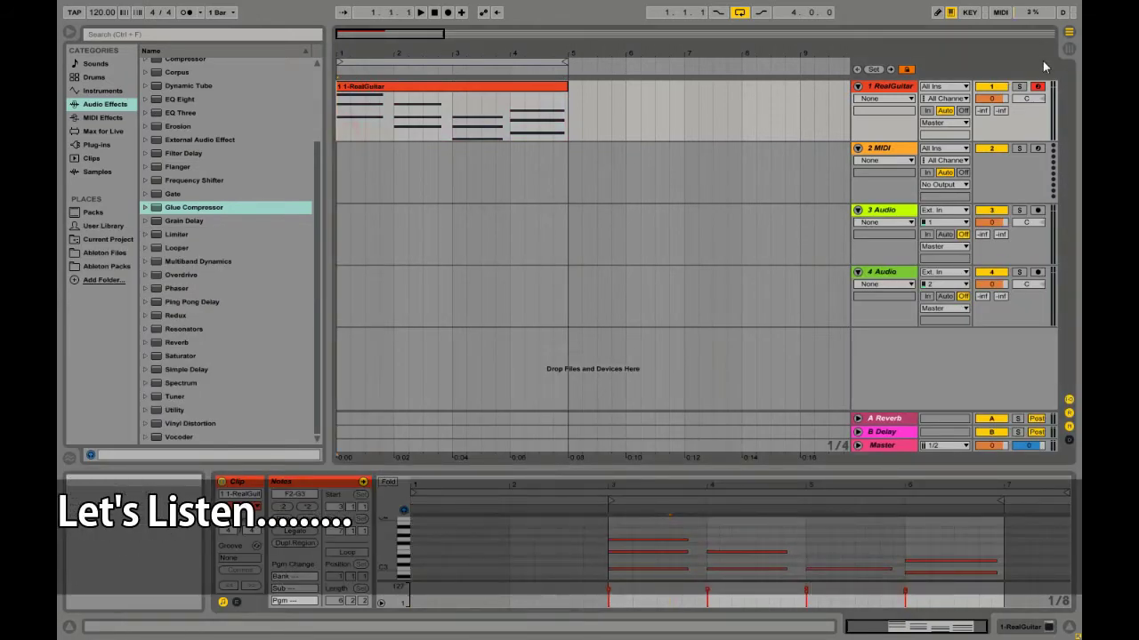
Play the quantized RealGuitar clip from its start and stop after the first chord
click(370, 110)
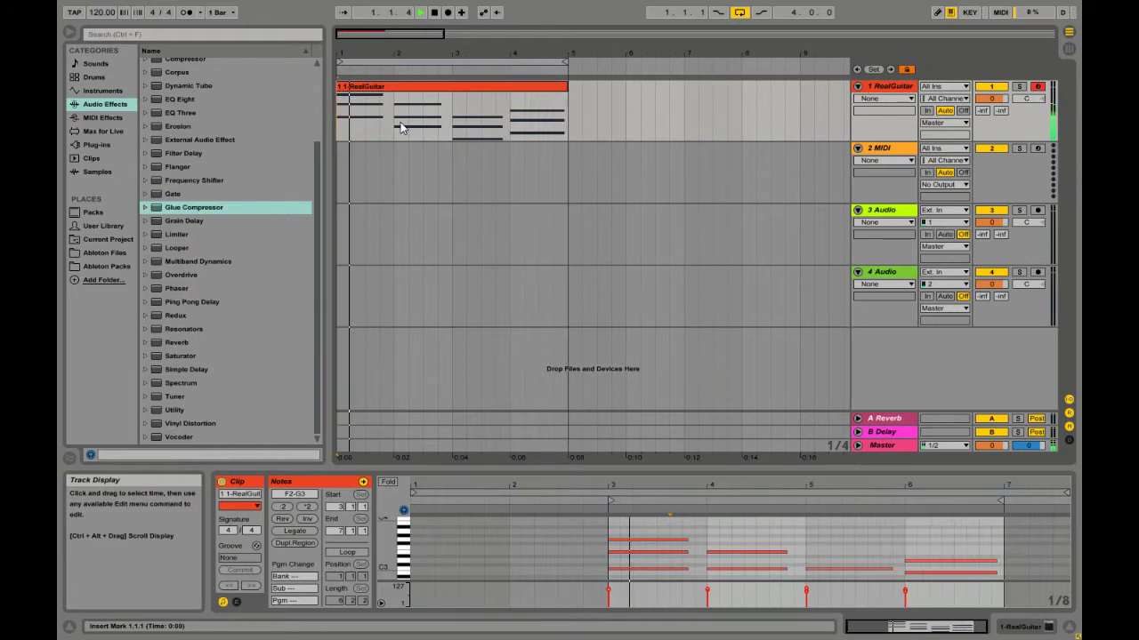
key(space)
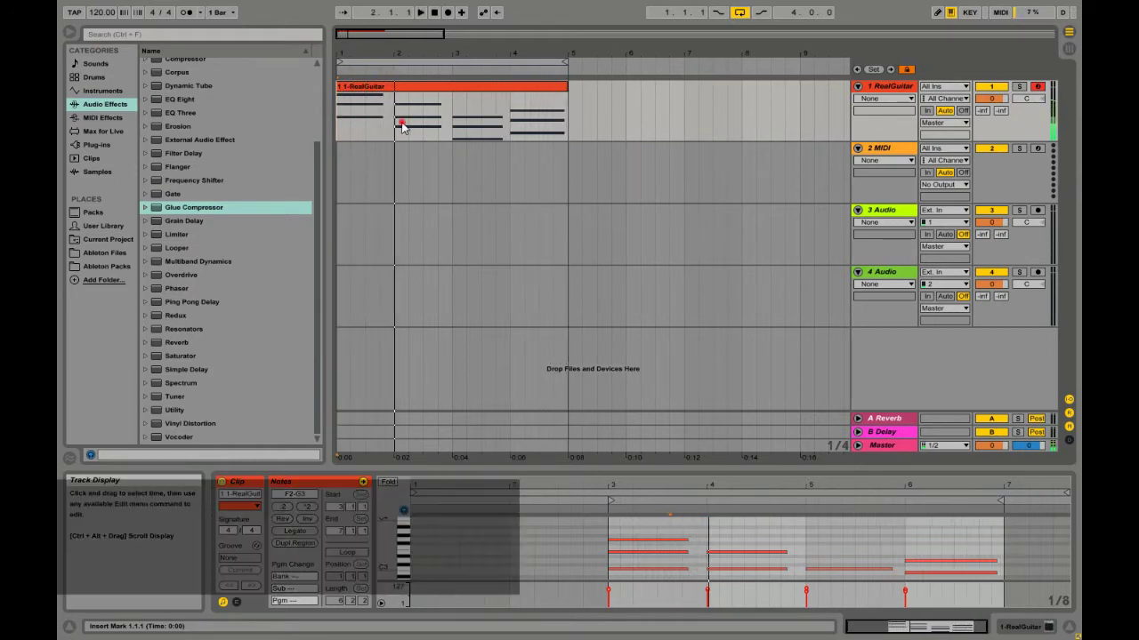
click(379, 122)
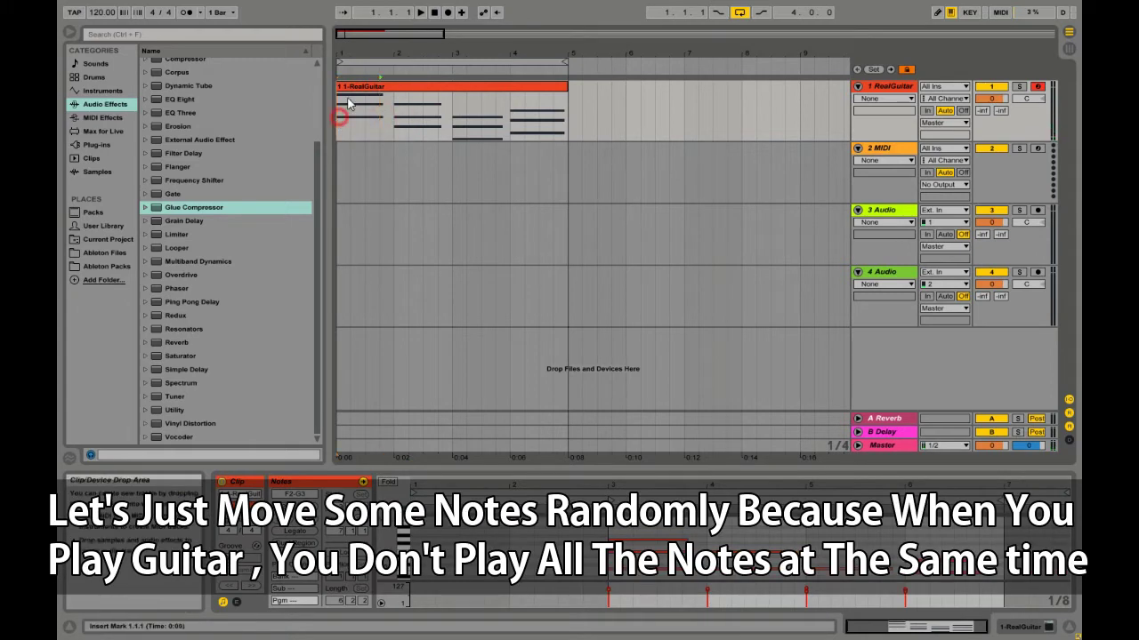
Enlarge the note editor and stagger the first chord by shifting E3 slightly late and G3 a little later still
drag(336, 124, 568, 125)
drag(783, 468, 1034, 233)
click(504, 315)
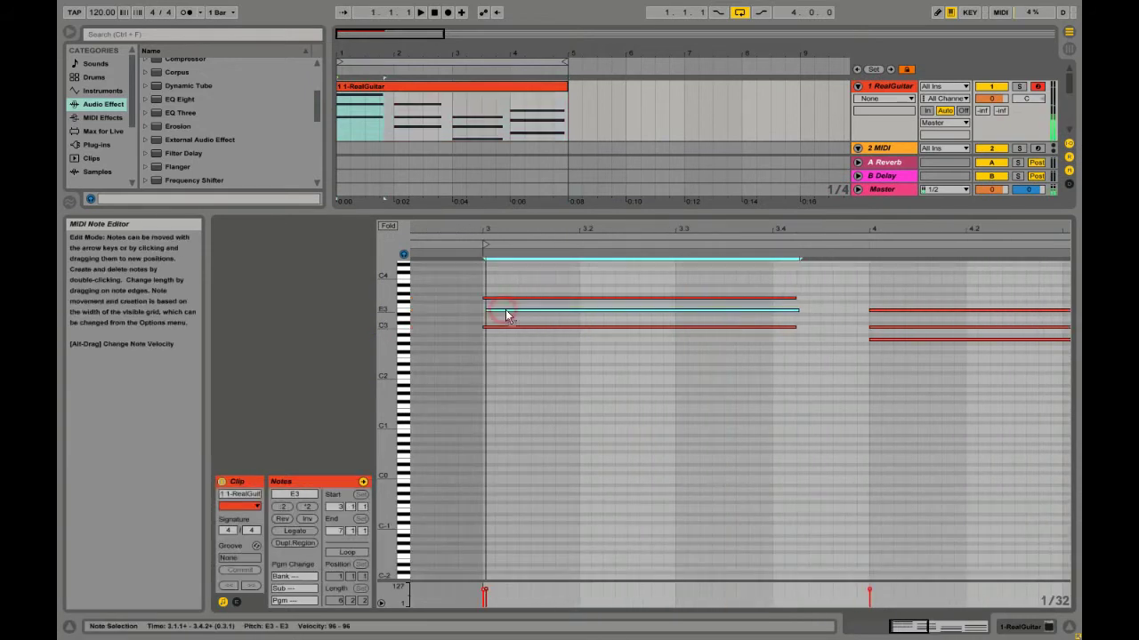
click(508, 303)
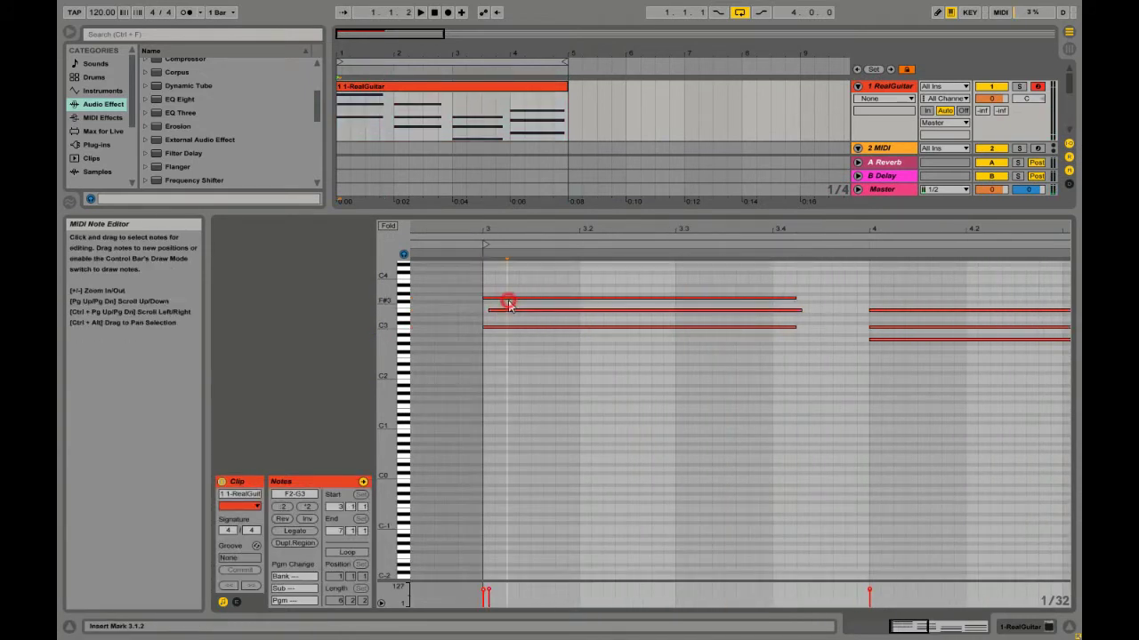
drag(509, 300, 520, 302)
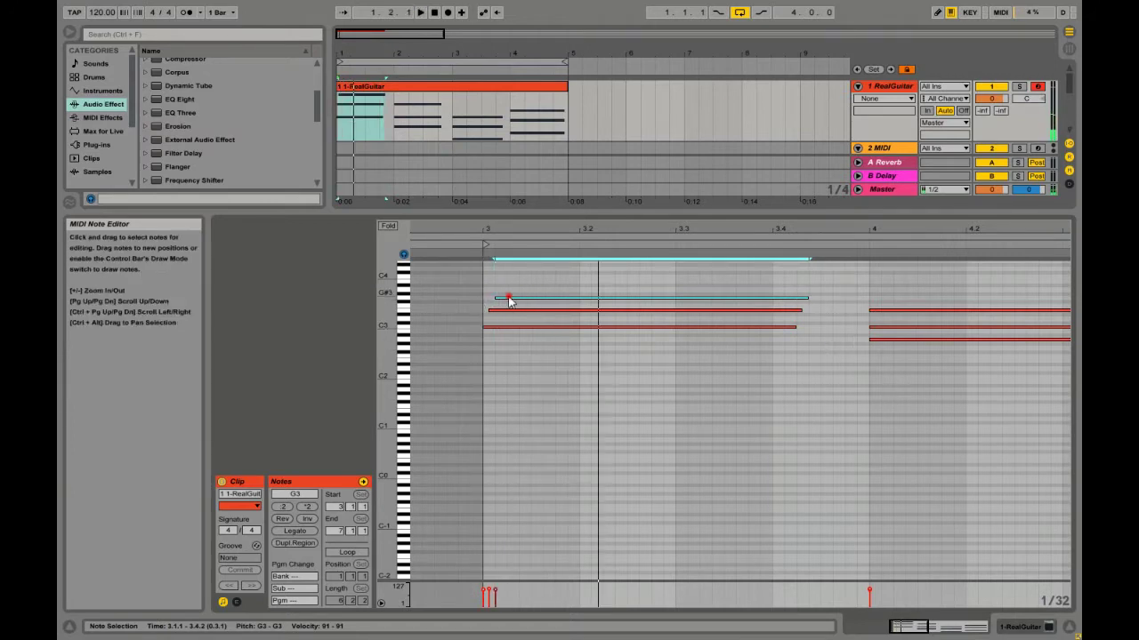
drag(505, 299, 501, 300)
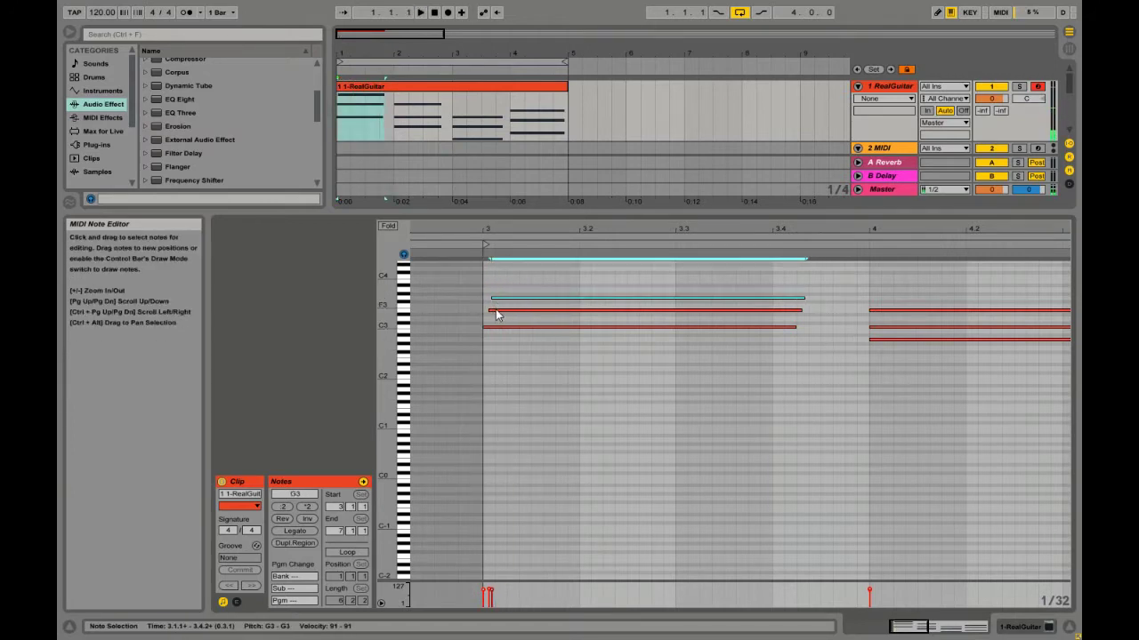
click(495, 311)
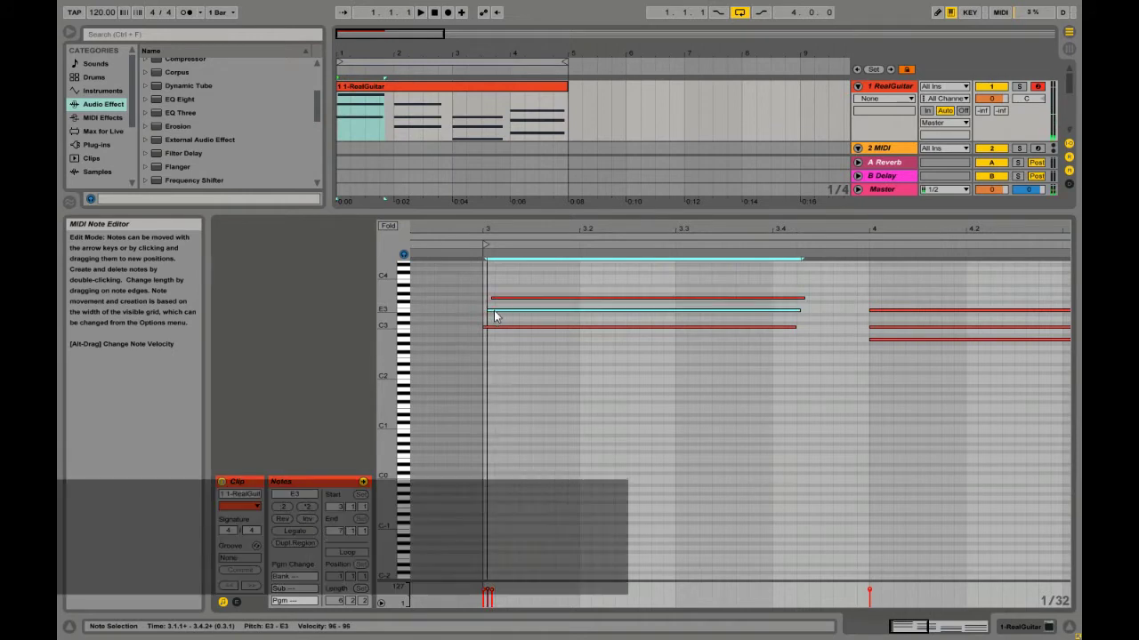
key(space)
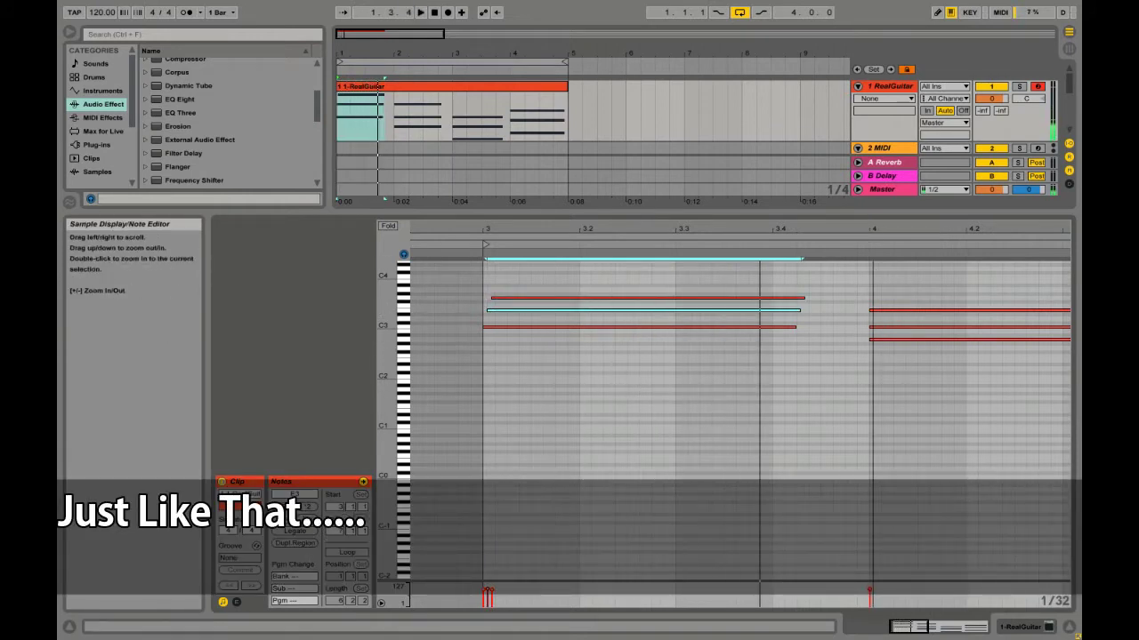
Stagger the second chord at bar 4 by shifting C3 slightly late and E3 a little later, and play it back
click(478, 328)
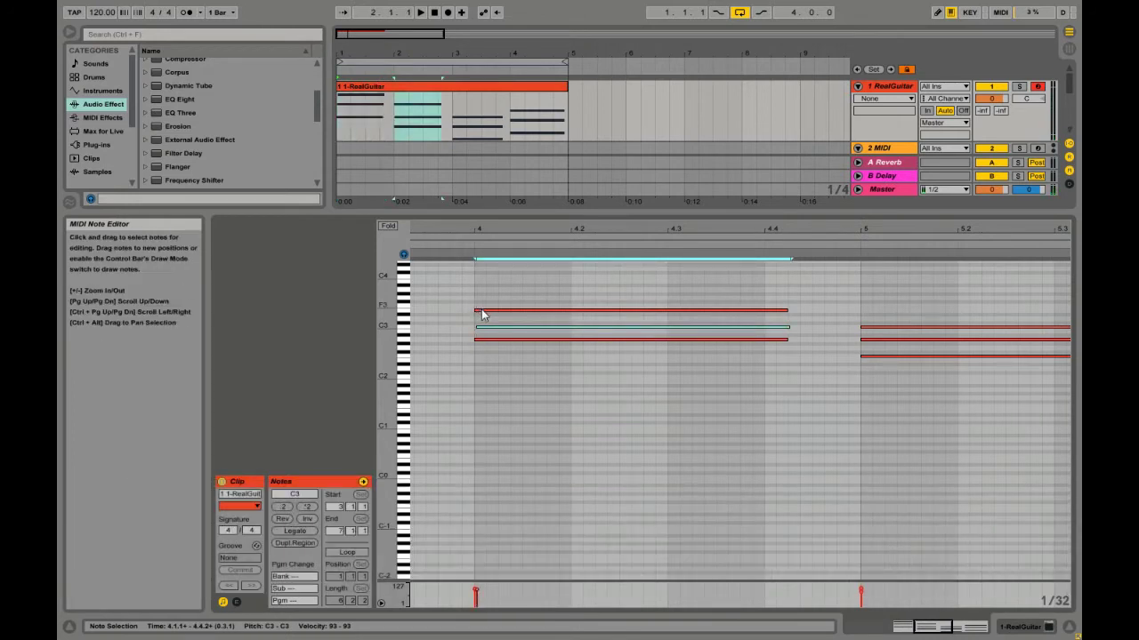
drag(480, 312, 487, 314)
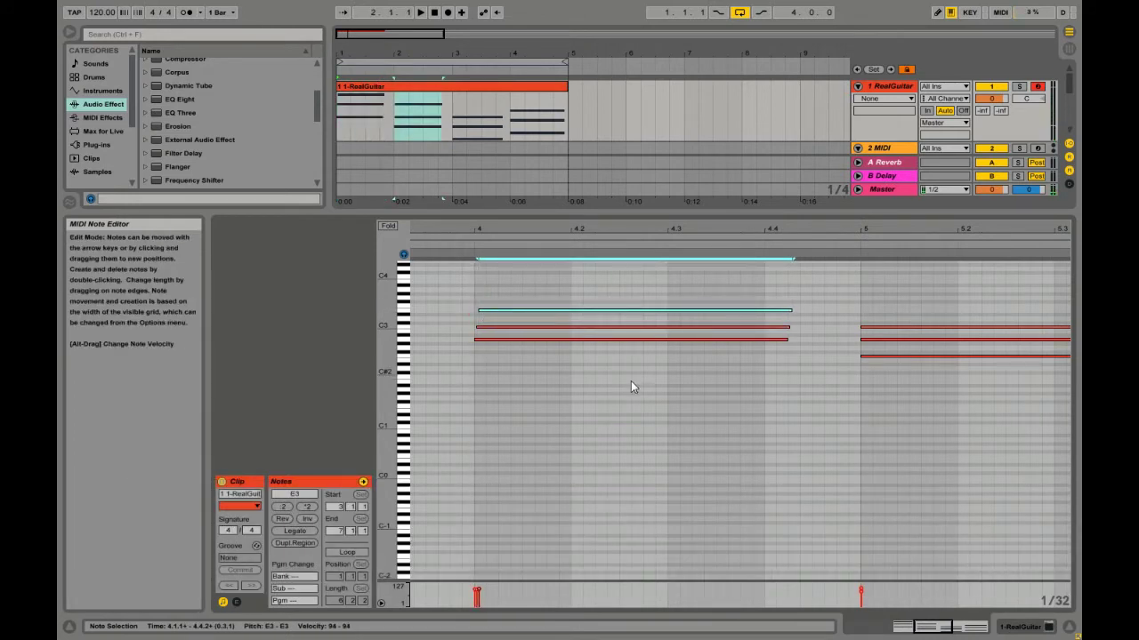
key(space)
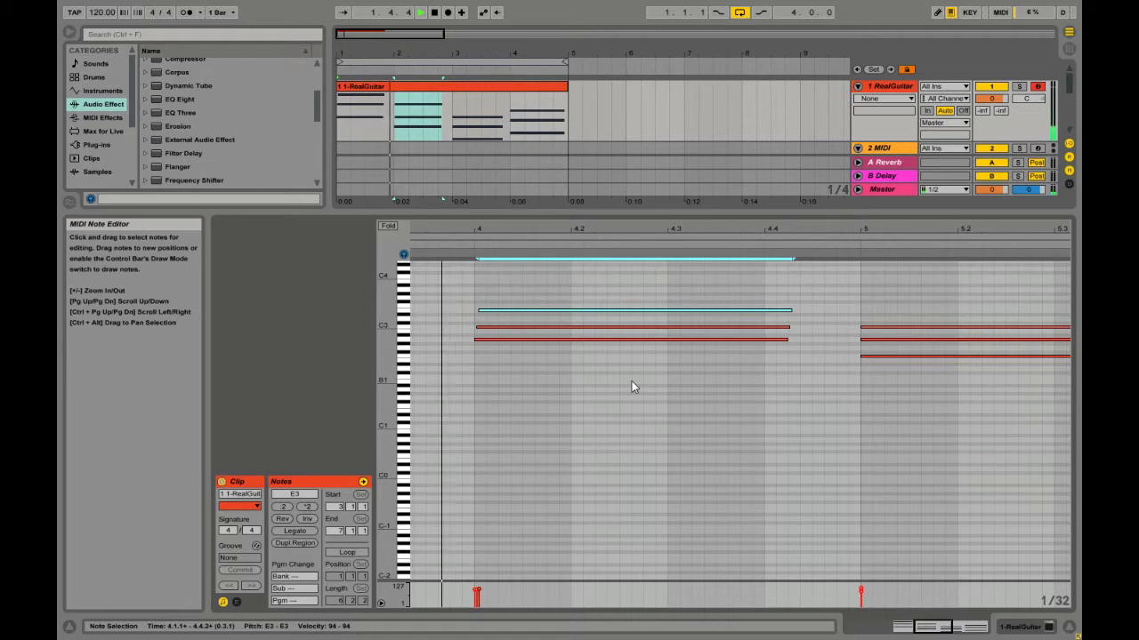
Stagger the third chord at bar 5 by shifting A2 slightly late and C3 a little later
click(875, 346)
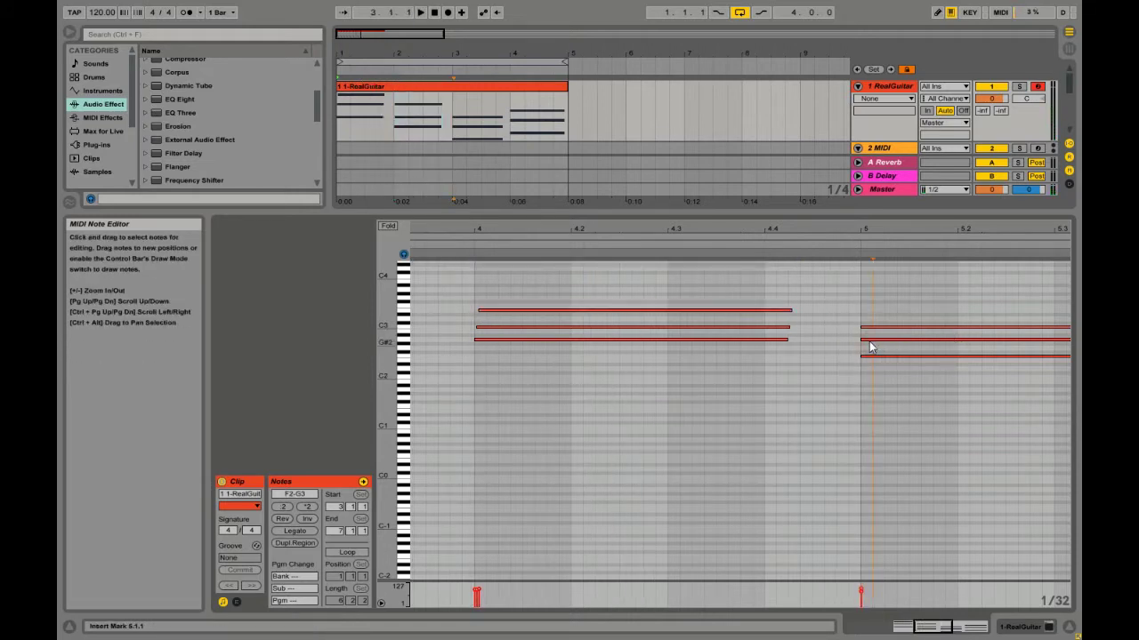
click(870, 341)
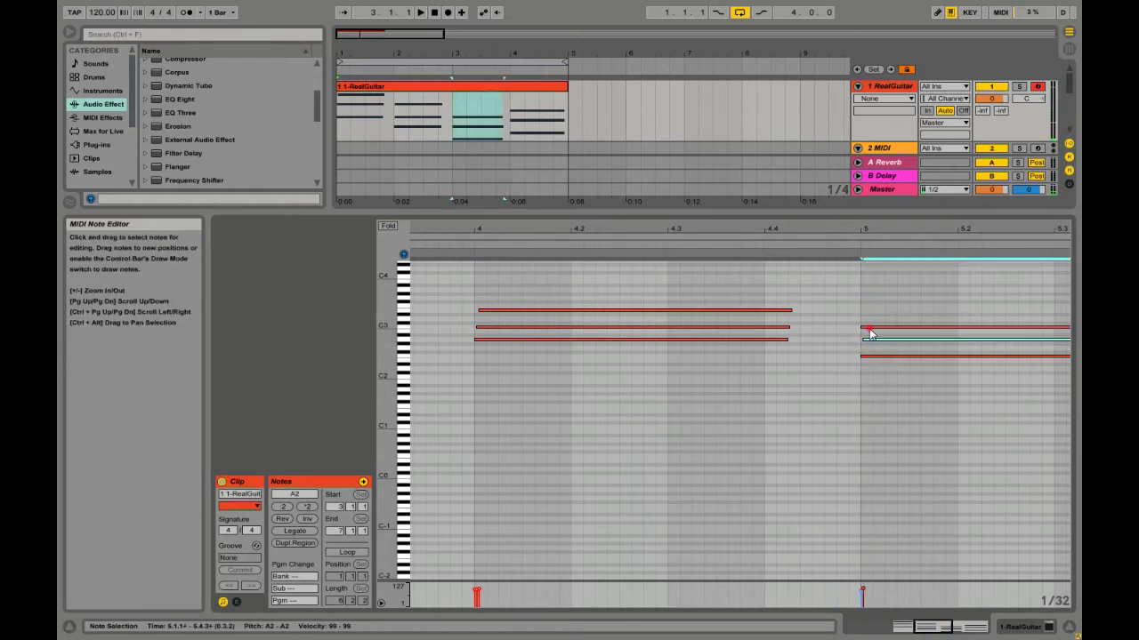
click(872, 328)
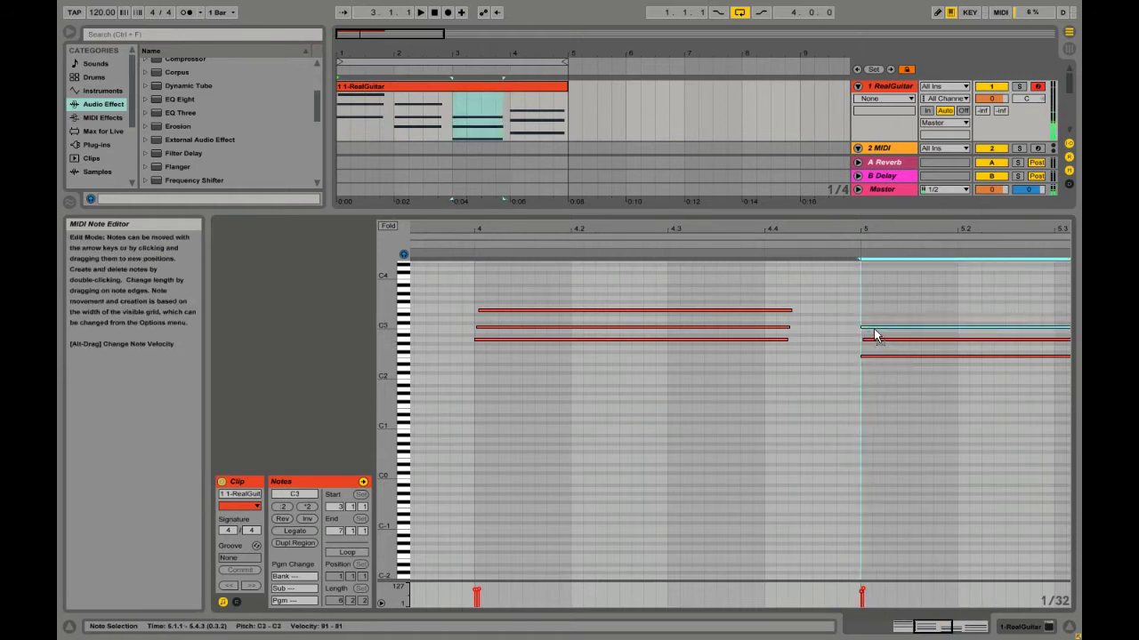
drag(874, 331, 876, 334)
key(Up)
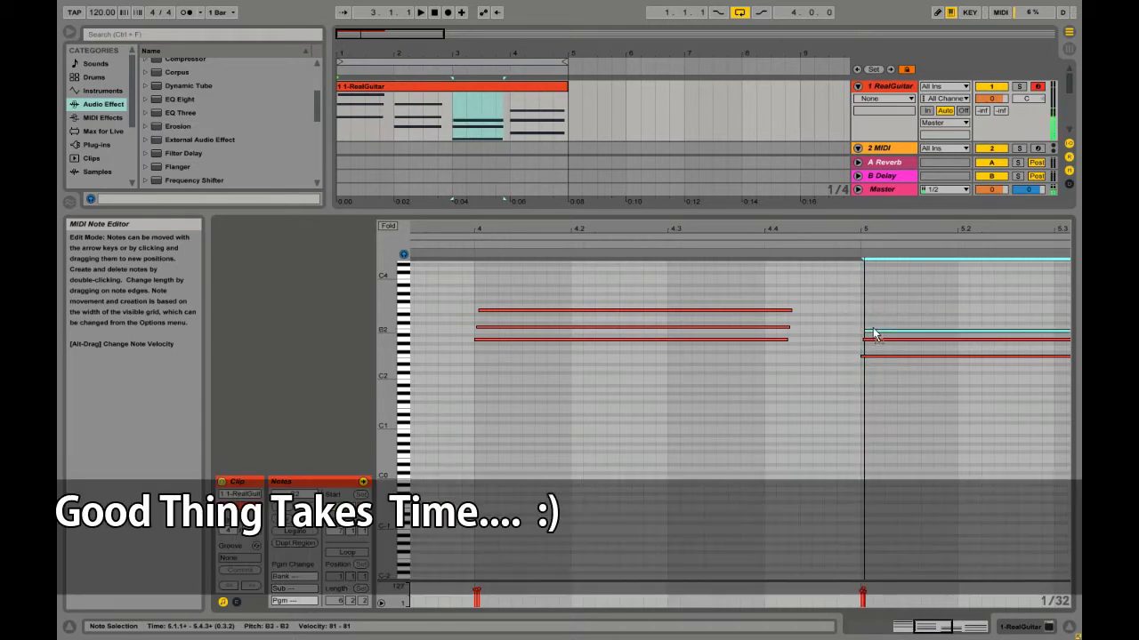
drag(872, 331, 876, 331)
Stagger the fourth chord at bar 6 by shifting B2 slightly late and D3 a little later
drag(399, 351, 425, 351)
drag(864, 225, 595, 299)
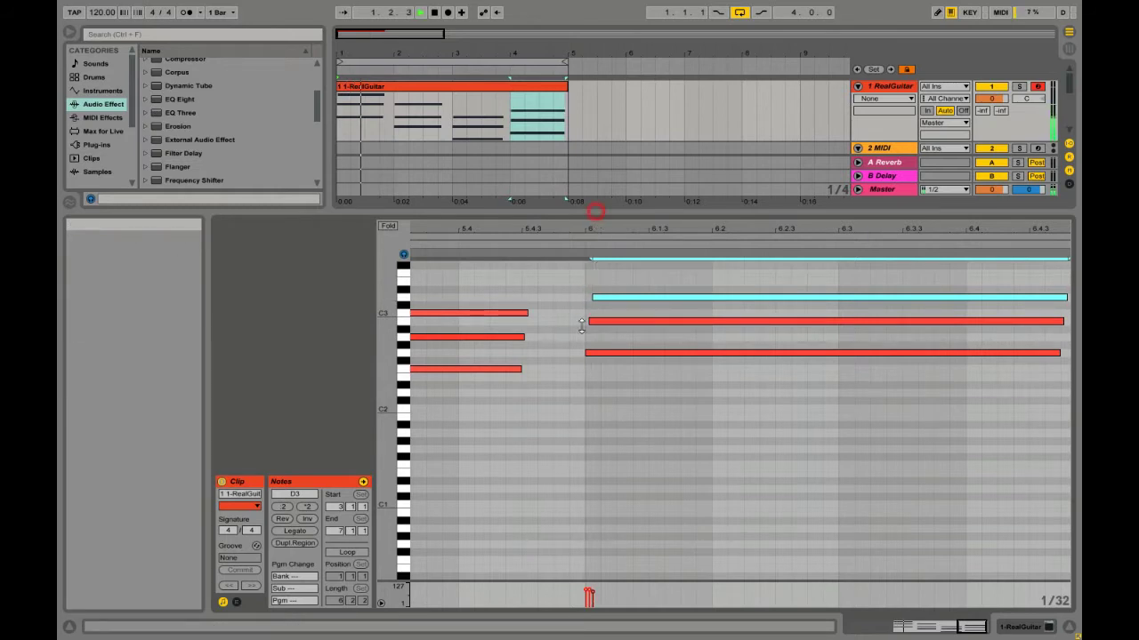
Shrink the note editor, stop the loop playback, and return the insert marker to the start of the RealGuitar clip
drag(596, 217, 548, 473)
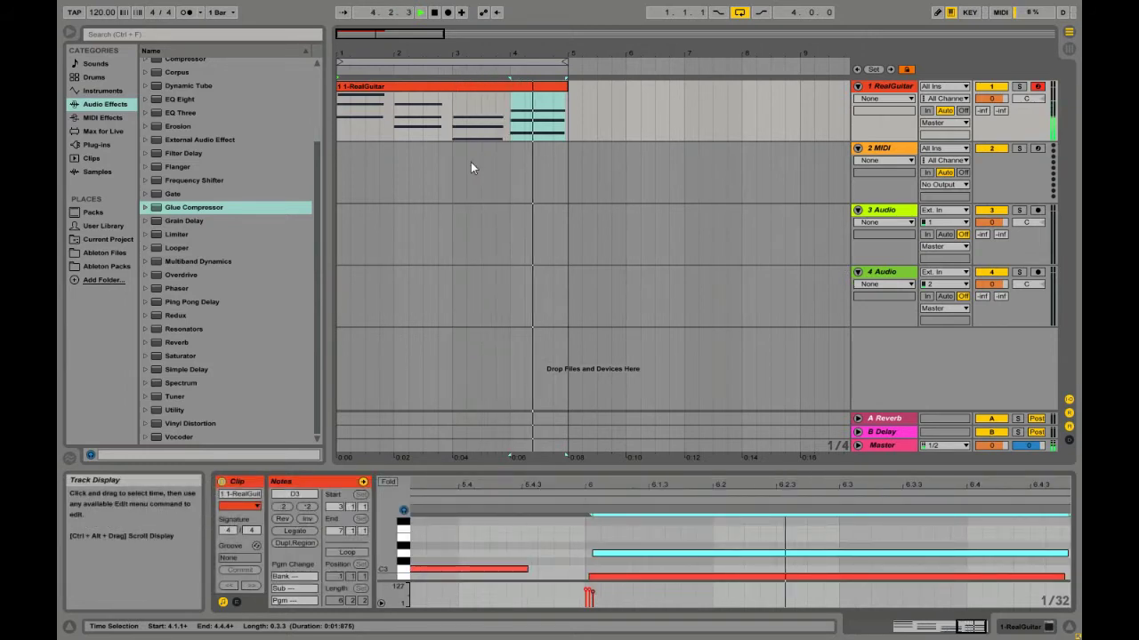
key(space)
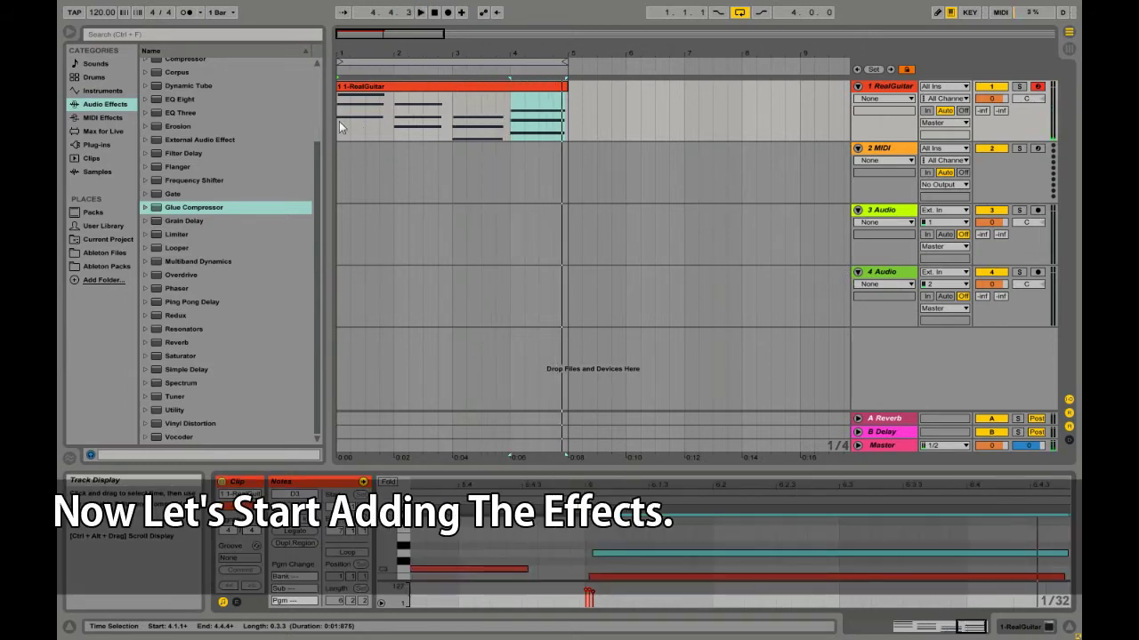
click(339, 126)
click(339, 85)
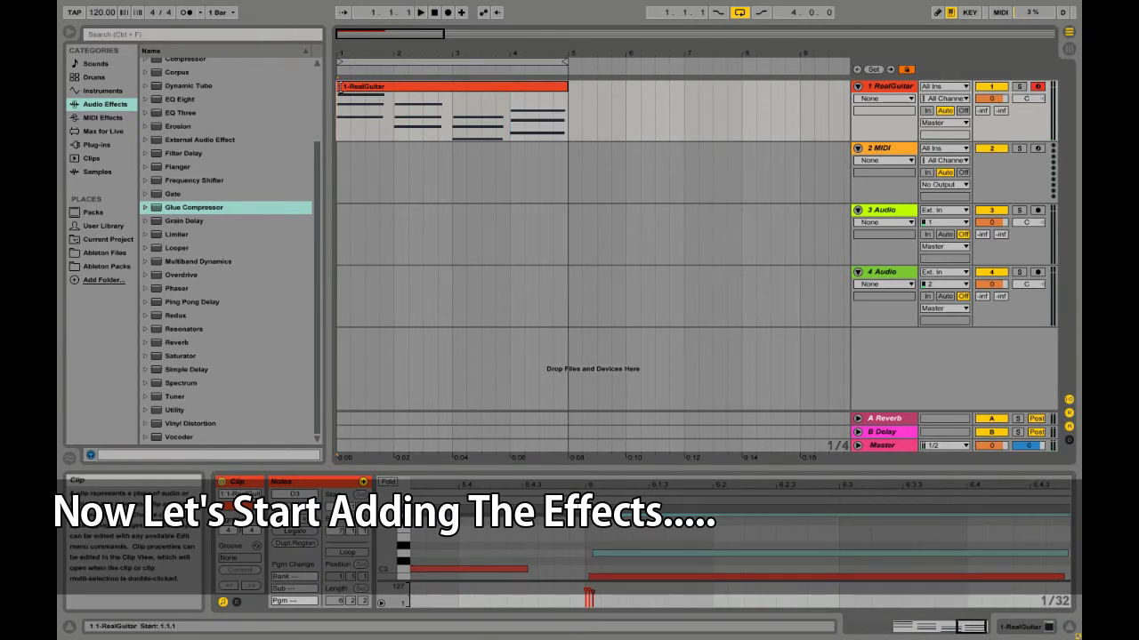
Show the RealGuitar device chain and add the Multiband Dynamics preset OTT after the instrument
key(shift+Tab)
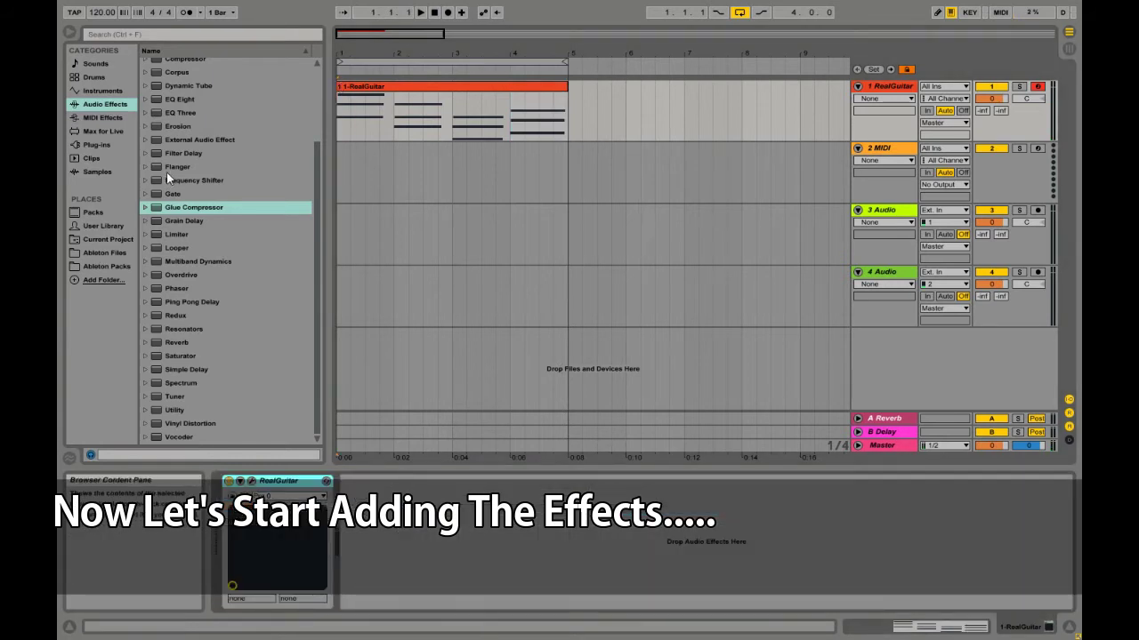
scroll(165, 178, up, 3)
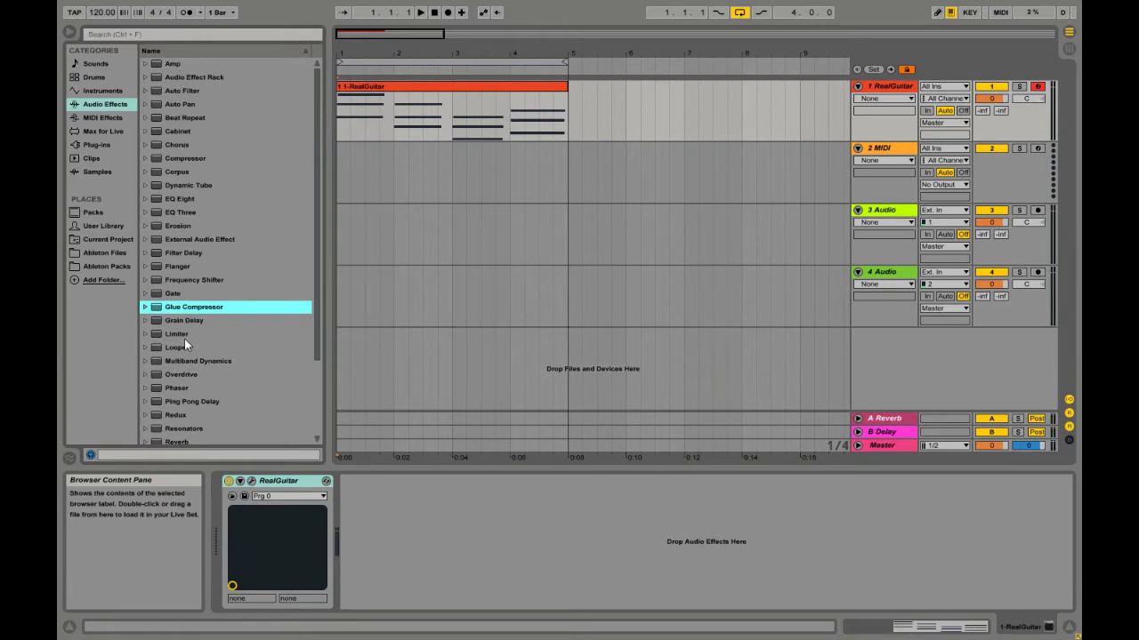
scroll(183, 343, down, 3)
click(144, 265)
scroll(187, 306, down, 2)
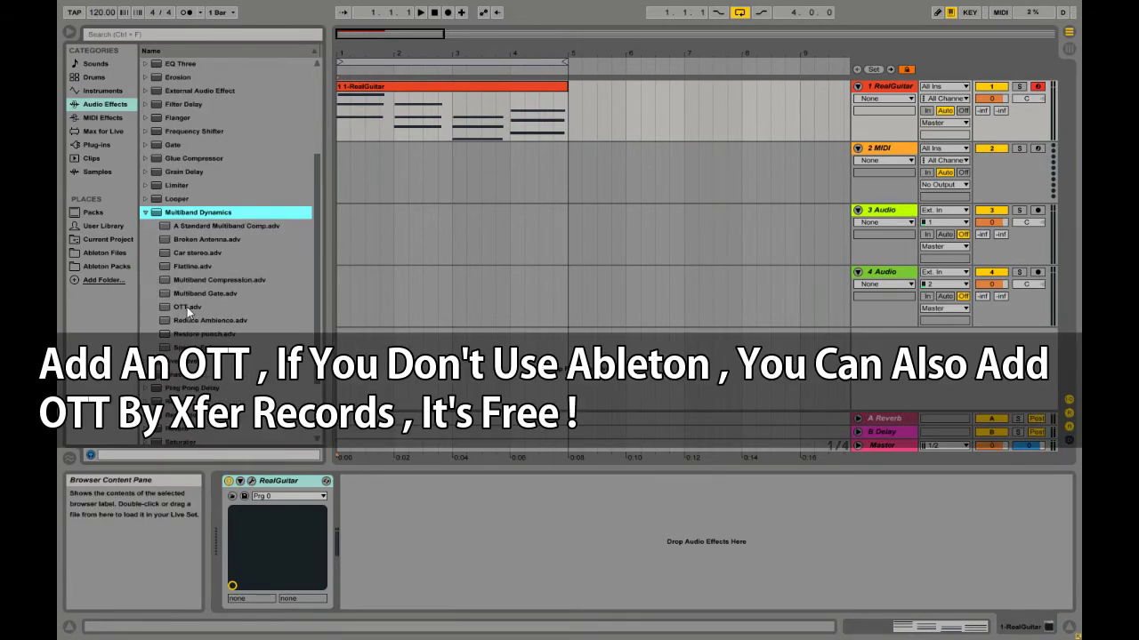
drag(187, 307, 382, 498)
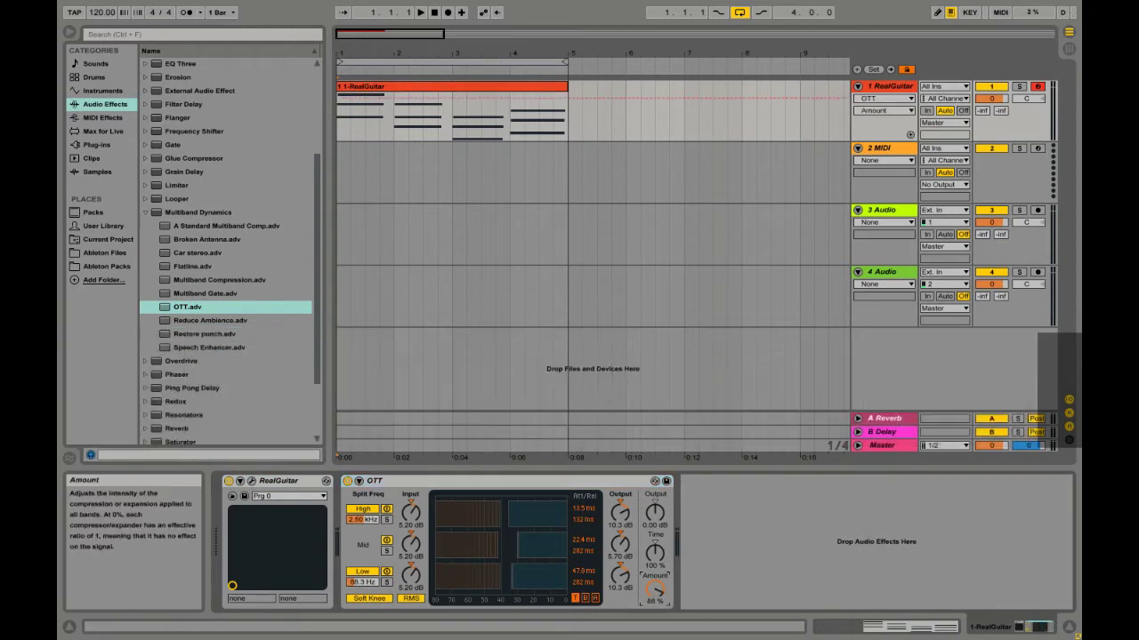
Lower the OTT Amount to 49 %, play the part back, and turn off the arrangement loop
drag(663, 601, 663, 631)
key(space)
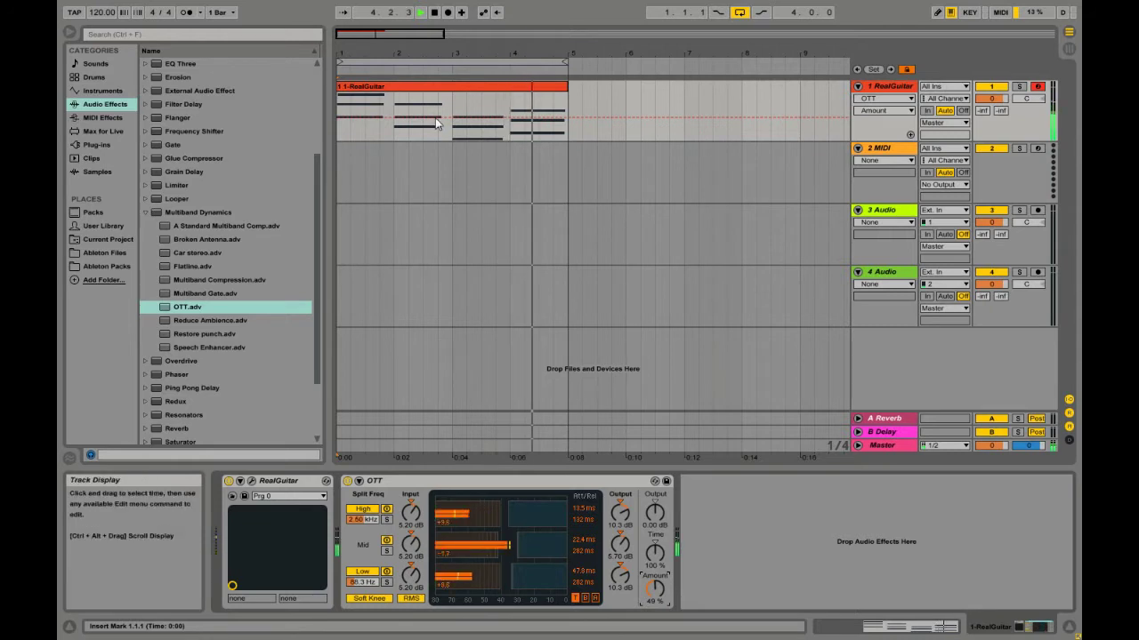
right_click(417, 66)
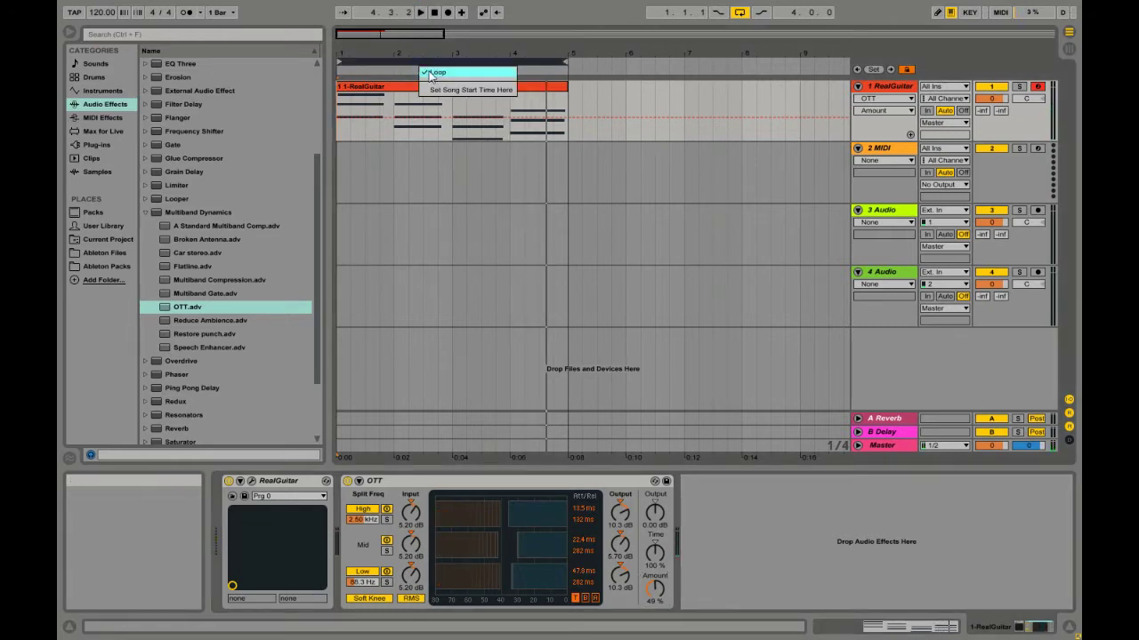
click(434, 72)
Adjust the OTT band thresholds and reduce its Amount to 30 % while auditioning the guitar part
key(space)
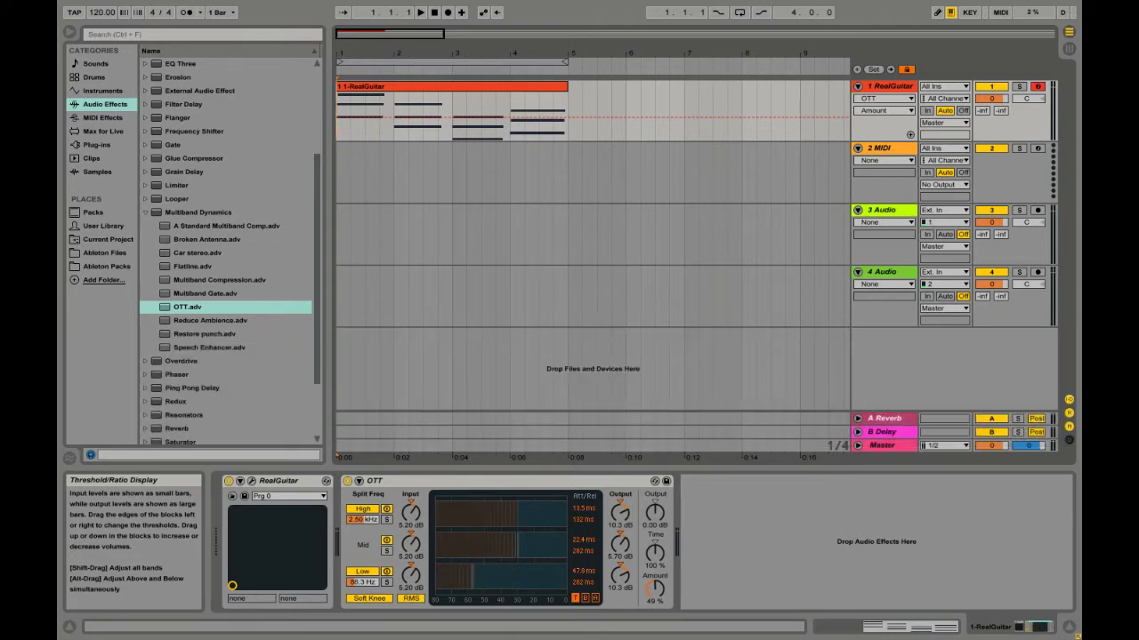
key(space)
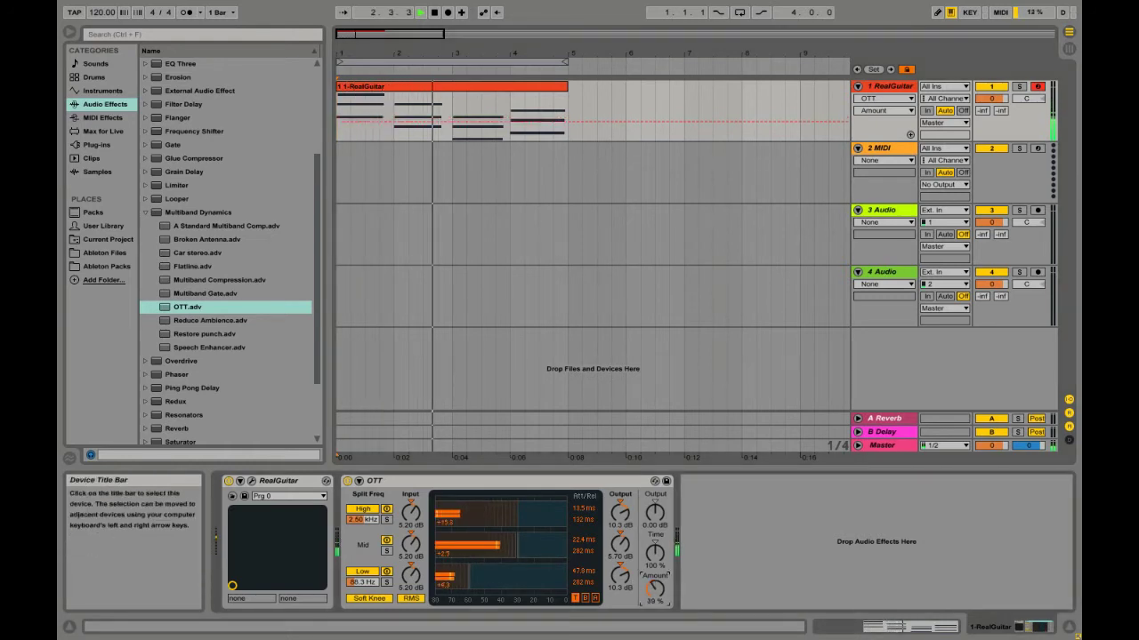
drag(654, 588, 655, 610)
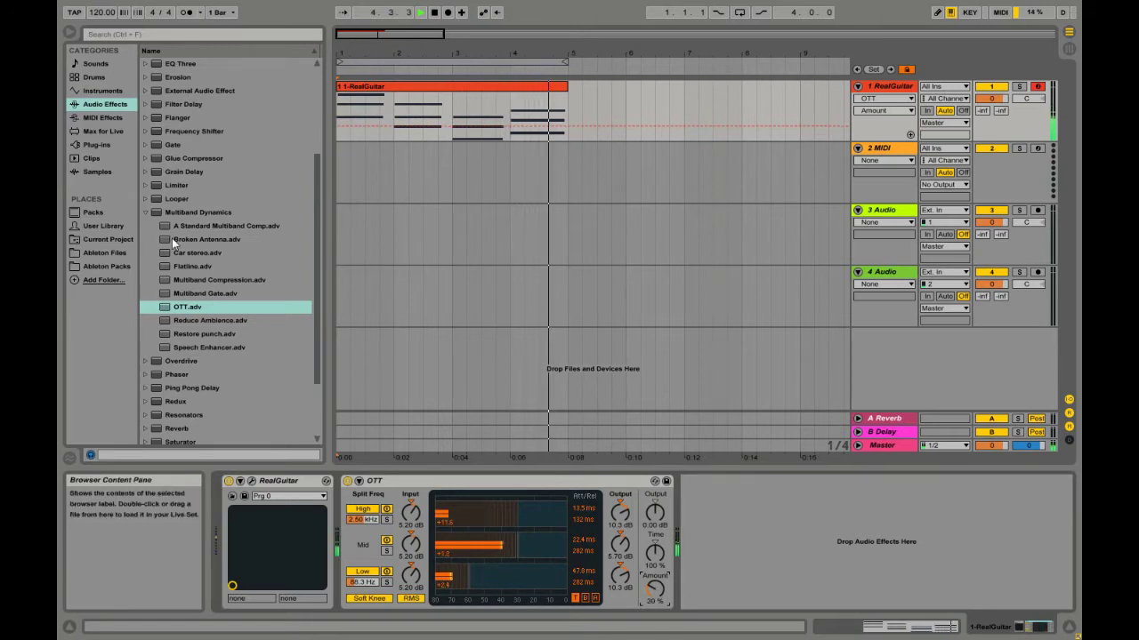
Collapse the Multiband Dynamics presets and add EQ Eight after OTT on the RealGuitar track
click(145, 214)
scroll(144, 213, up, 3)
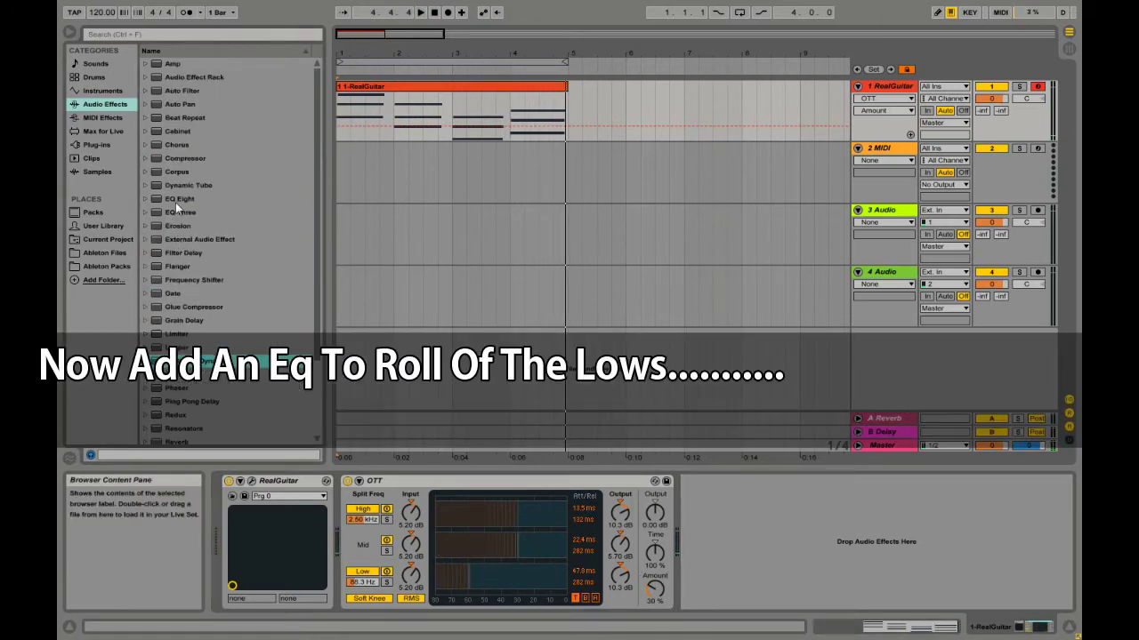
click(175, 200)
drag(176, 202, 332, 259)
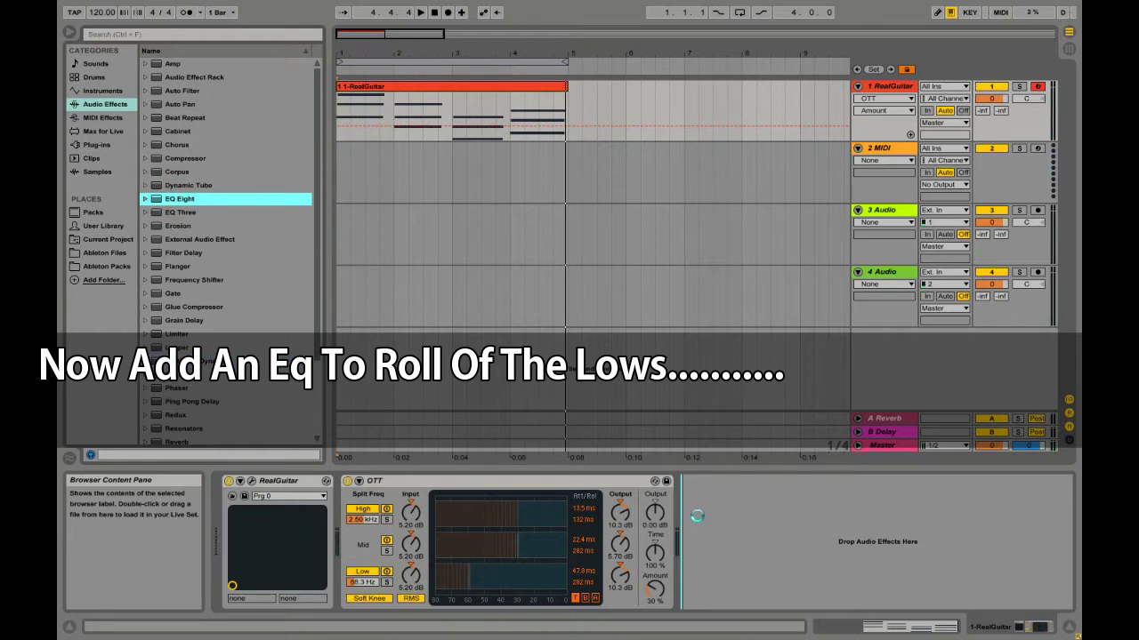
drag(696, 515, 698, 518)
Make EQ Eight's band 1 a low-cut filter at 178 Hz while auditioning, and stop playback
click(731, 591)
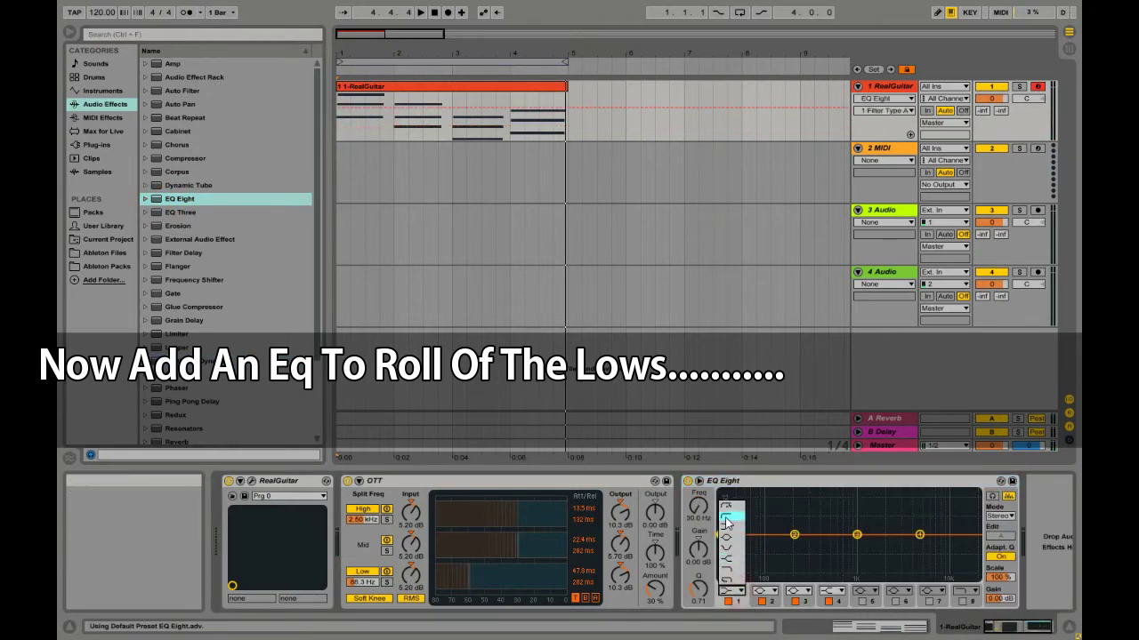
click(726, 523)
drag(699, 507, 698, 473)
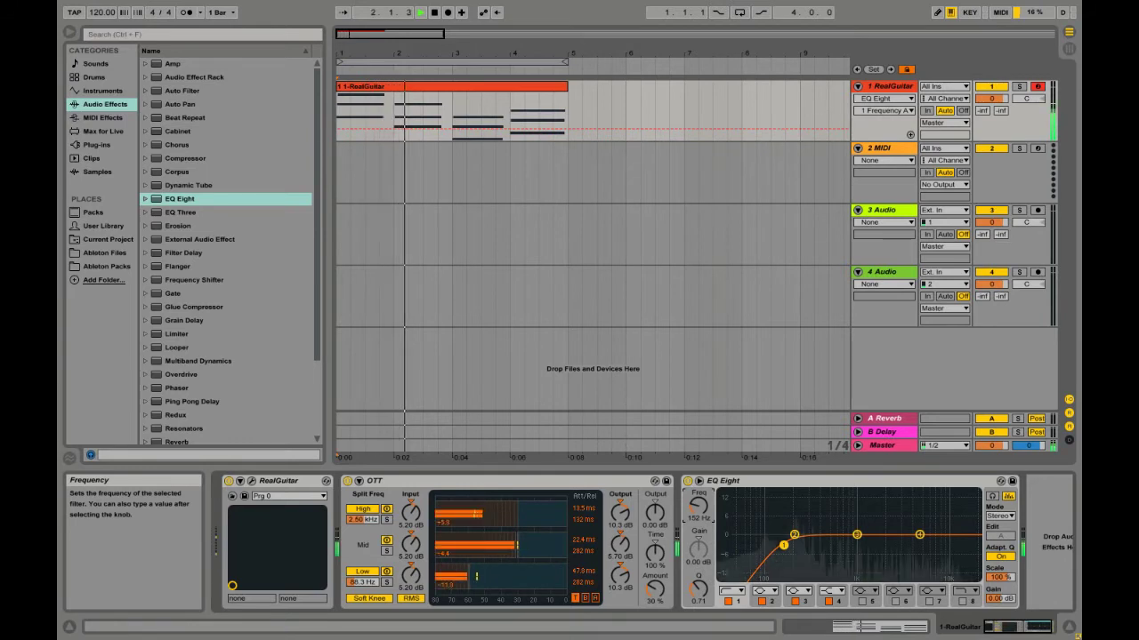
drag(699, 474, 698, 464)
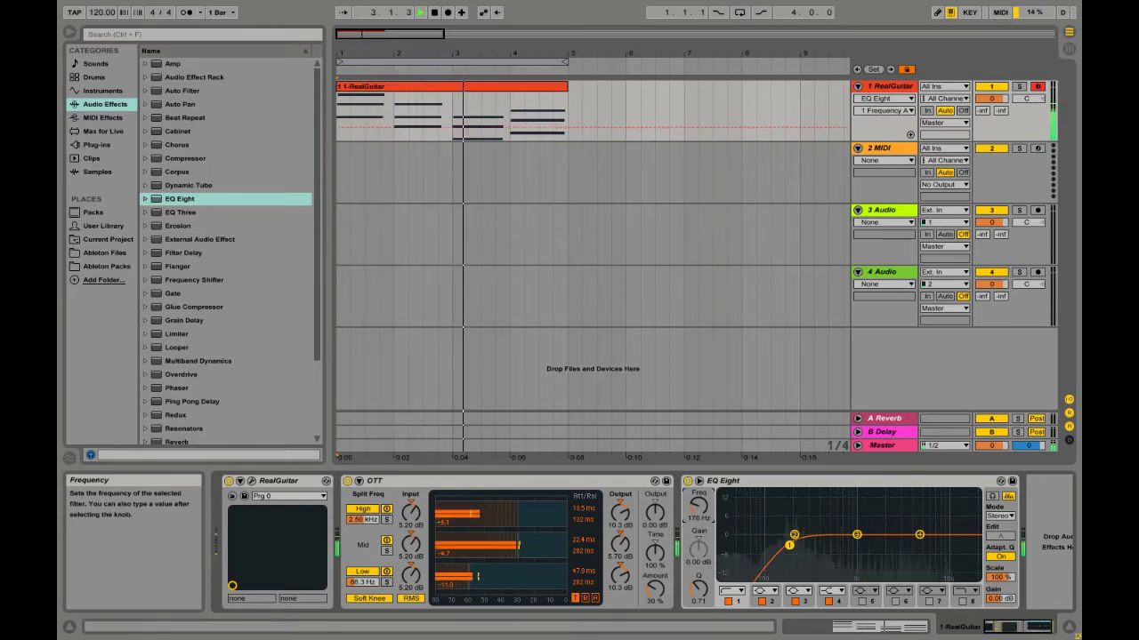
click(996, 630)
key(space)
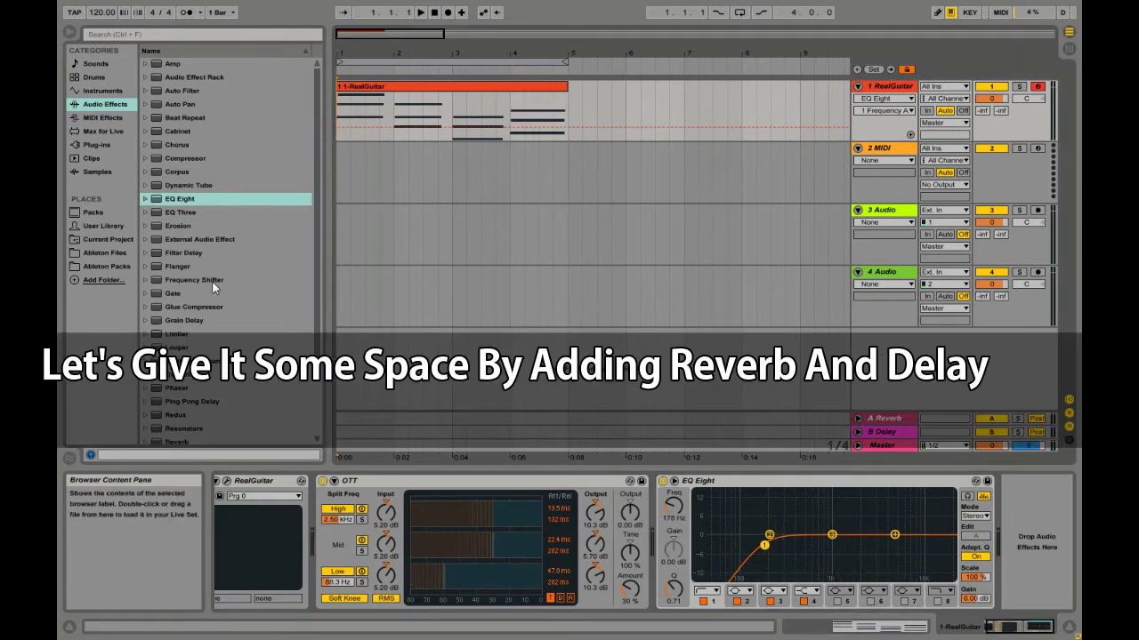
Add Reverb after EQ Eight and fold the OTT and EQ Eight devices
scroll(206, 292, down, 4)
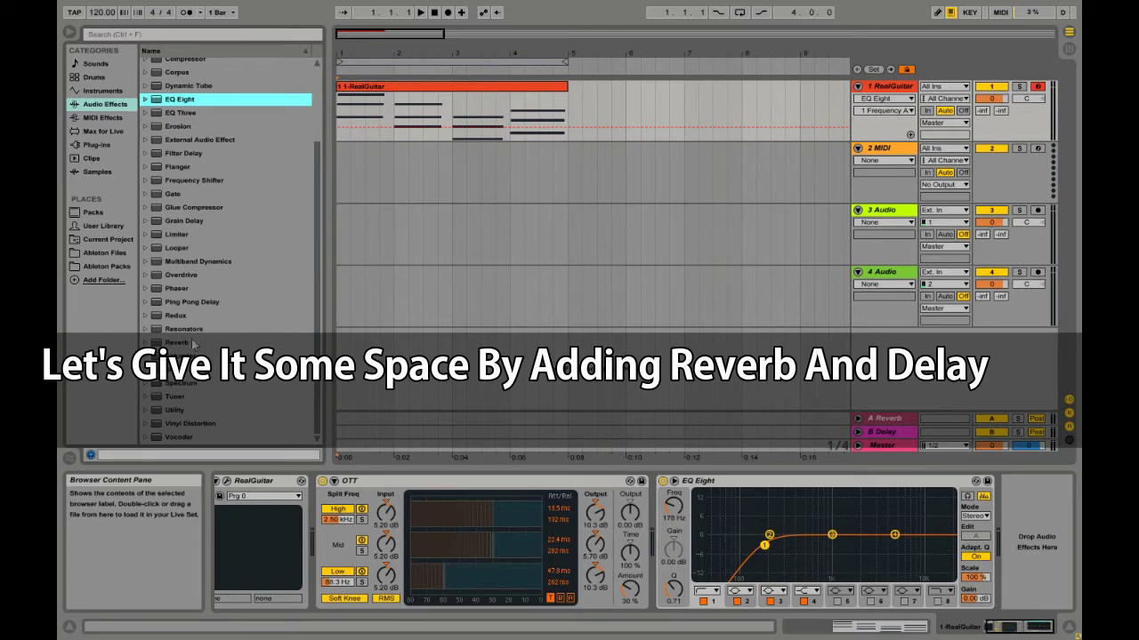
drag(194, 346, 1036, 510)
double_click(545, 481)
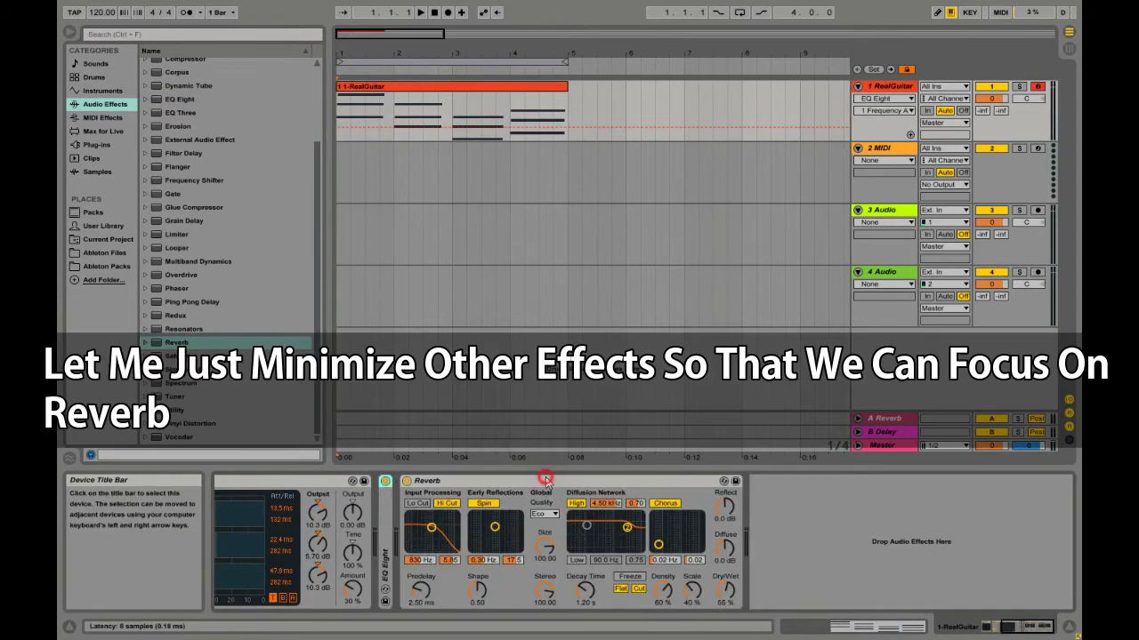
double_click(329, 481)
click(1023, 627)
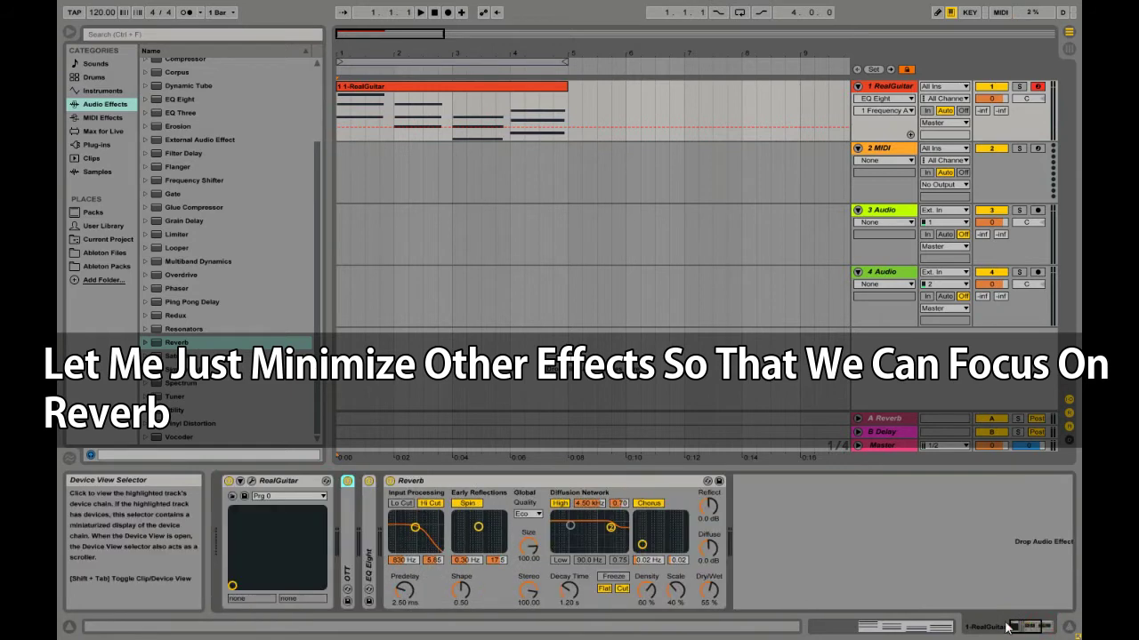
Group the Reverb into an Audio Effect Rack and show the rack's chain list
click(416, 481)
right_click(417, 481)
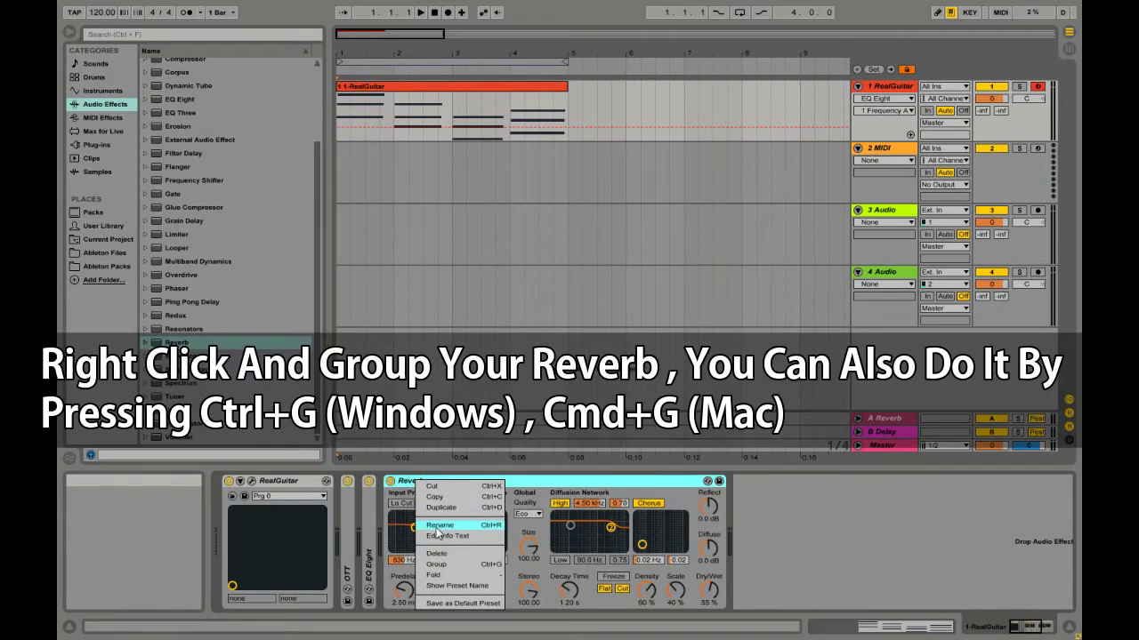
click(436, 565)
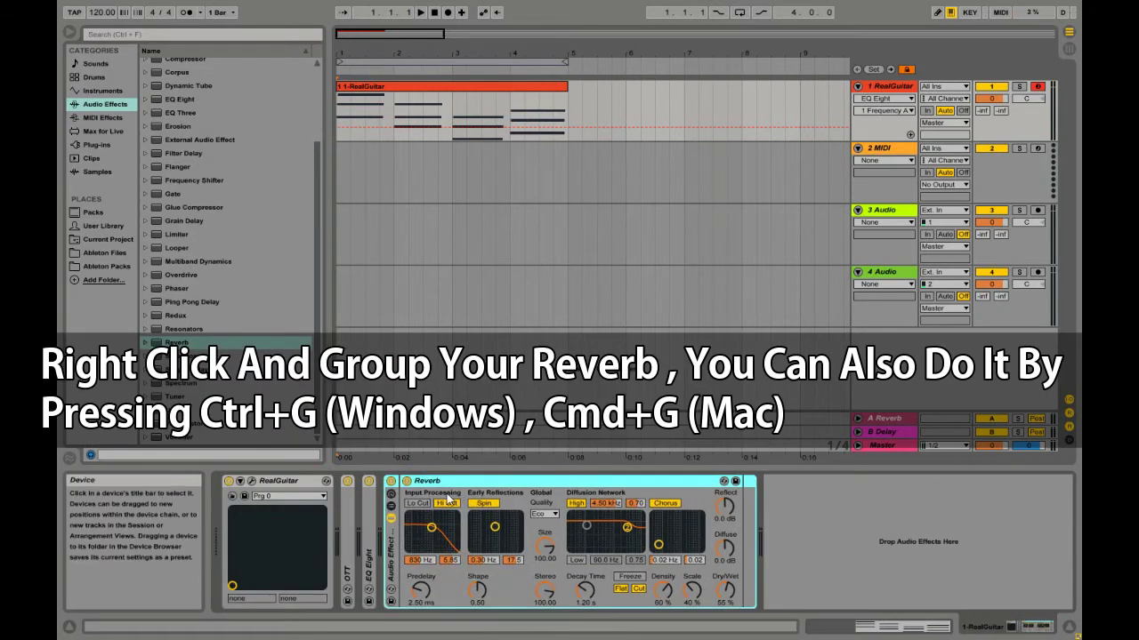
click(392, 509)
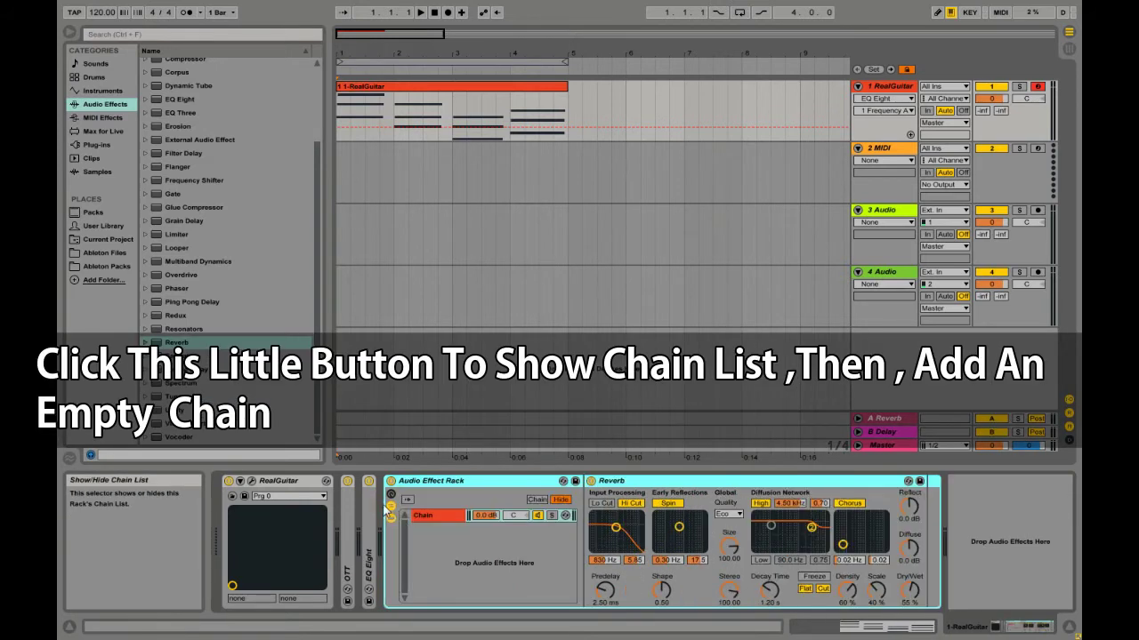
Create an empty second chain in the Audio Effect Rack
click(433, 545)
right_click(434, 544)
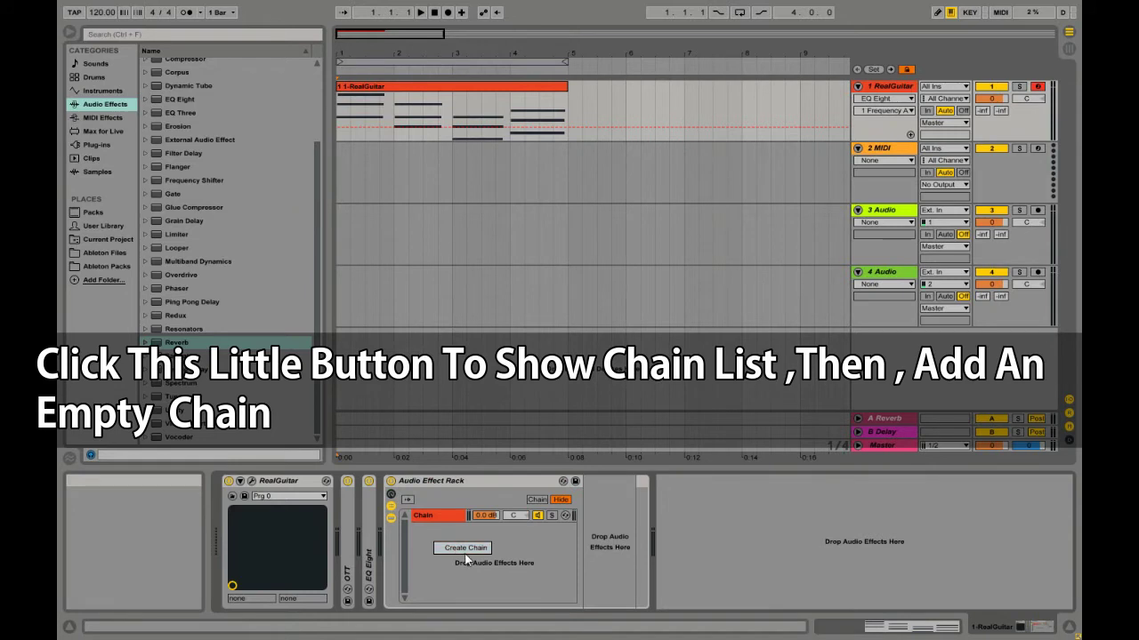
click(464, 549)
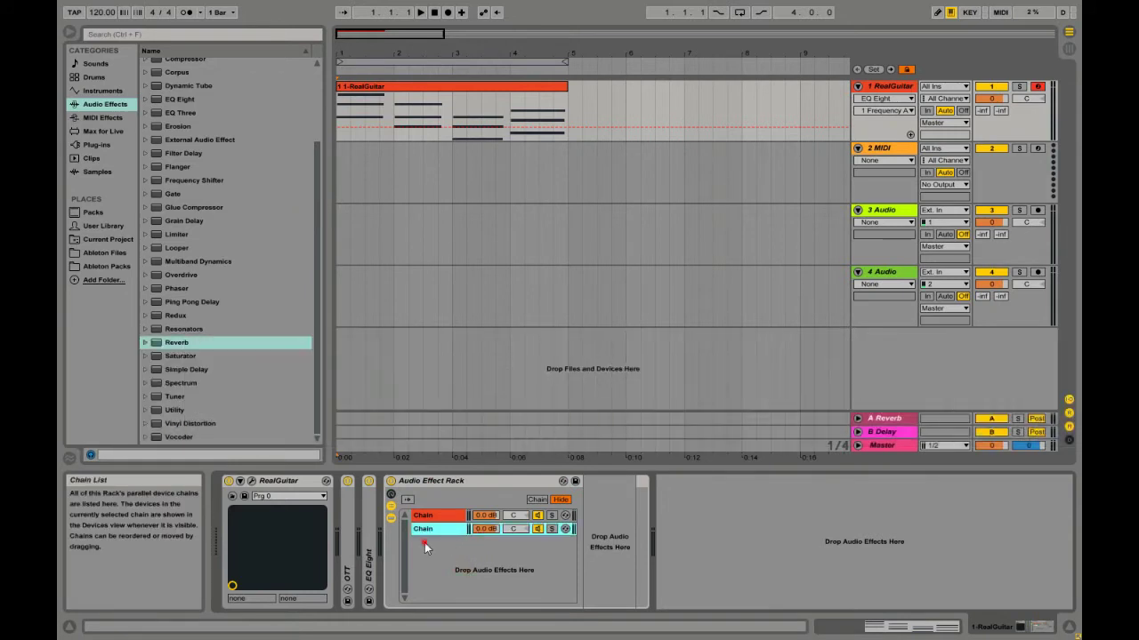
Add Ping Pong Delay to the rack as a third chain and check the contents of all three chains
scroll(216, 330, up, 3)
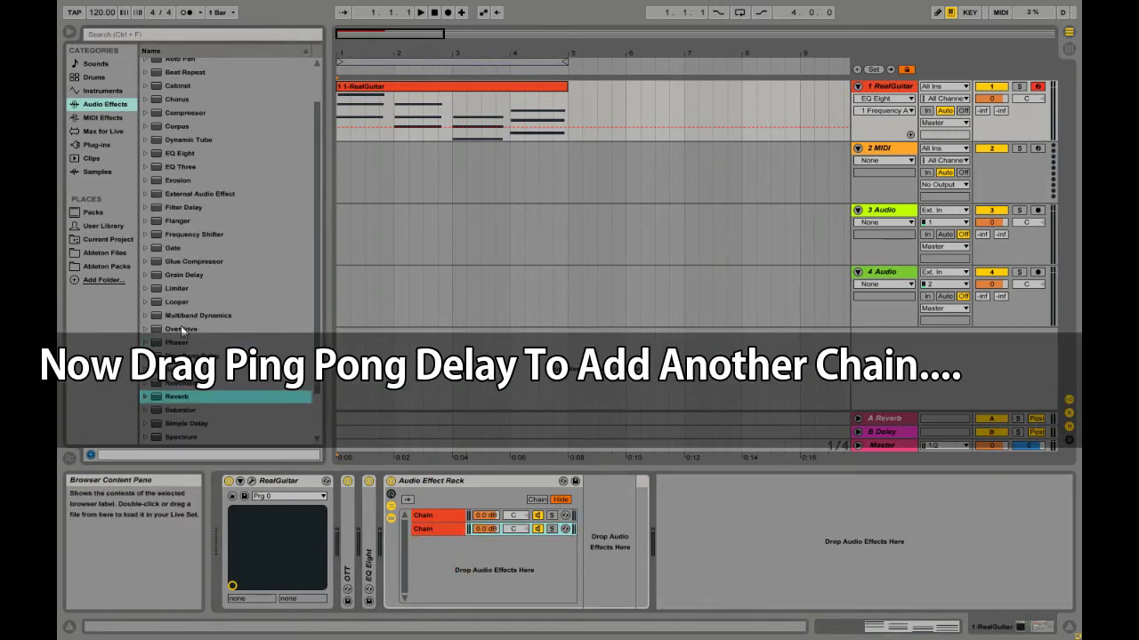
drag(187, 356, 441, 540)
click(445, 520)
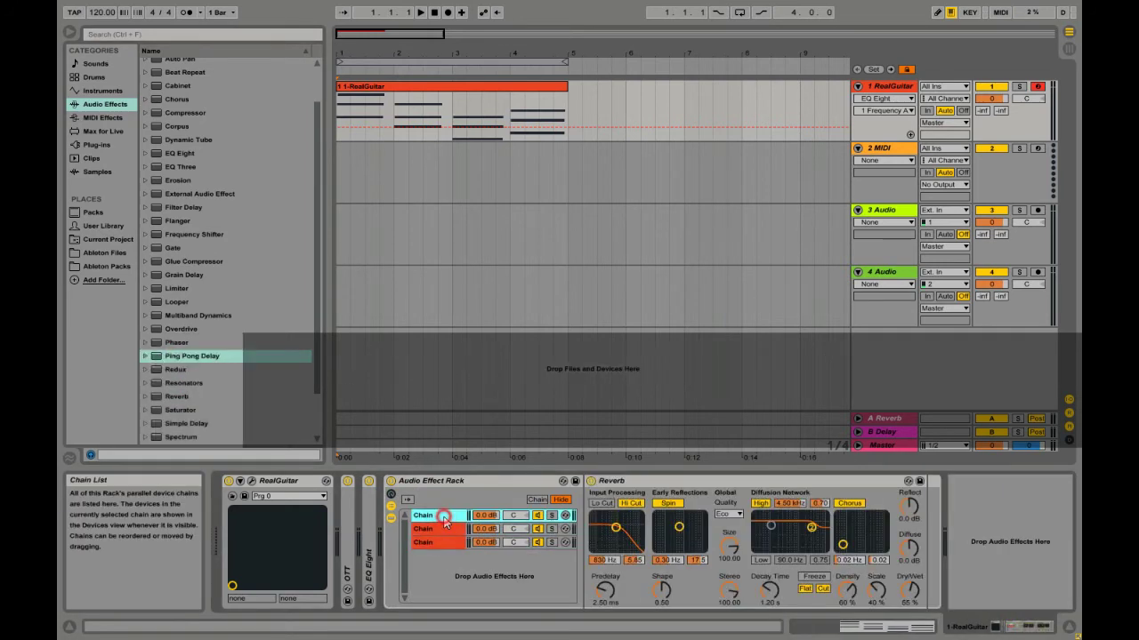
click(443, 529)
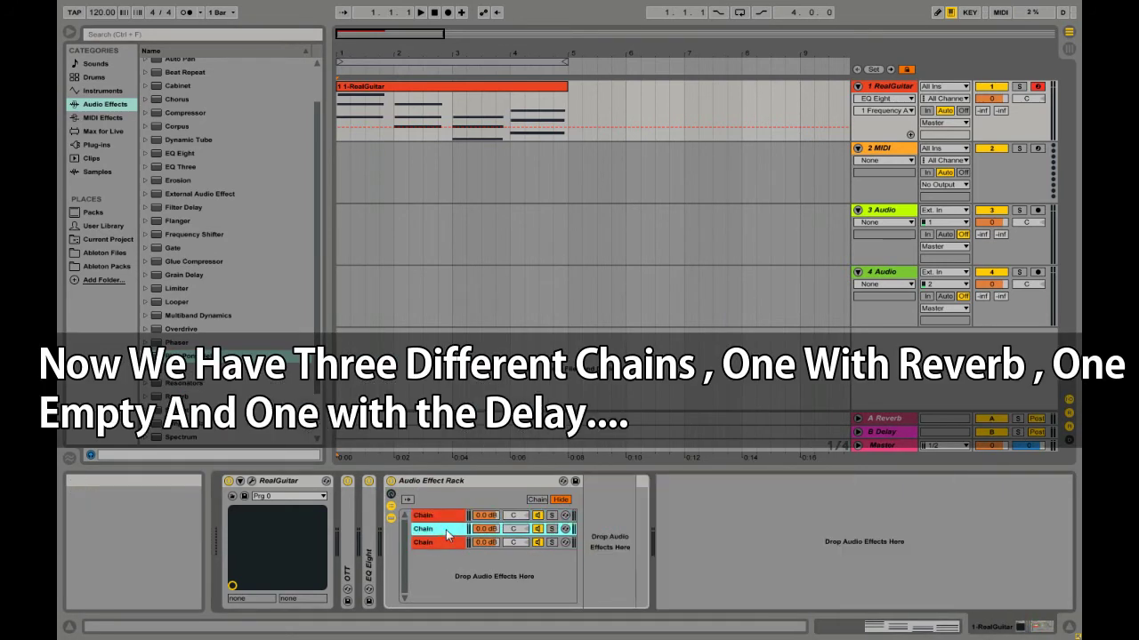
click(448, 544)
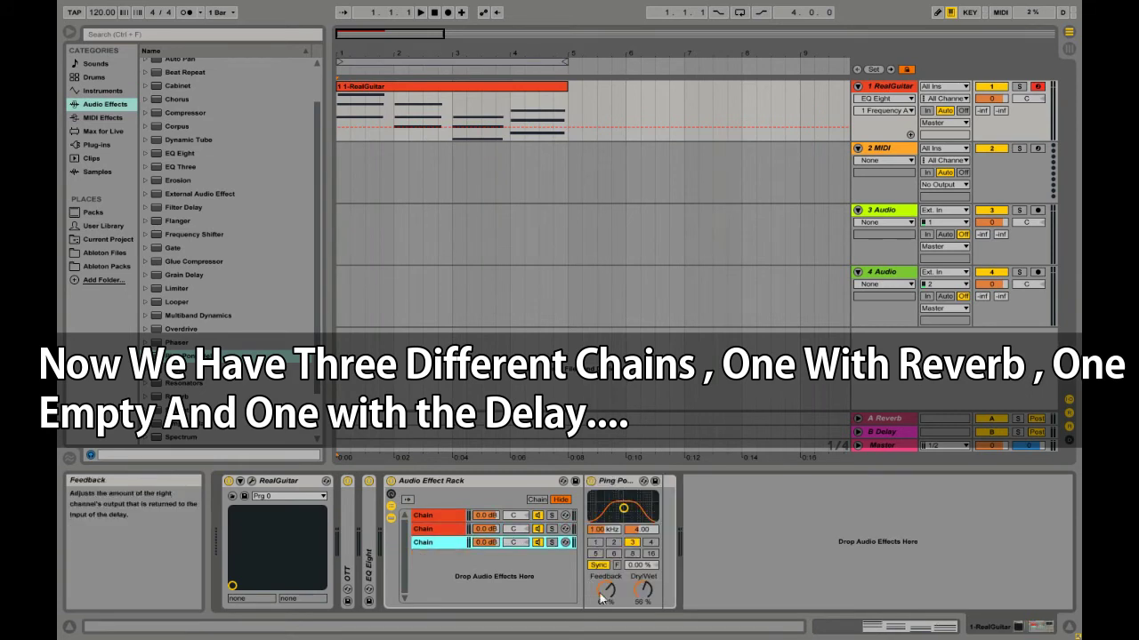
Solo the rack's Reverb chain and play the clip from the start
click(450, 517)
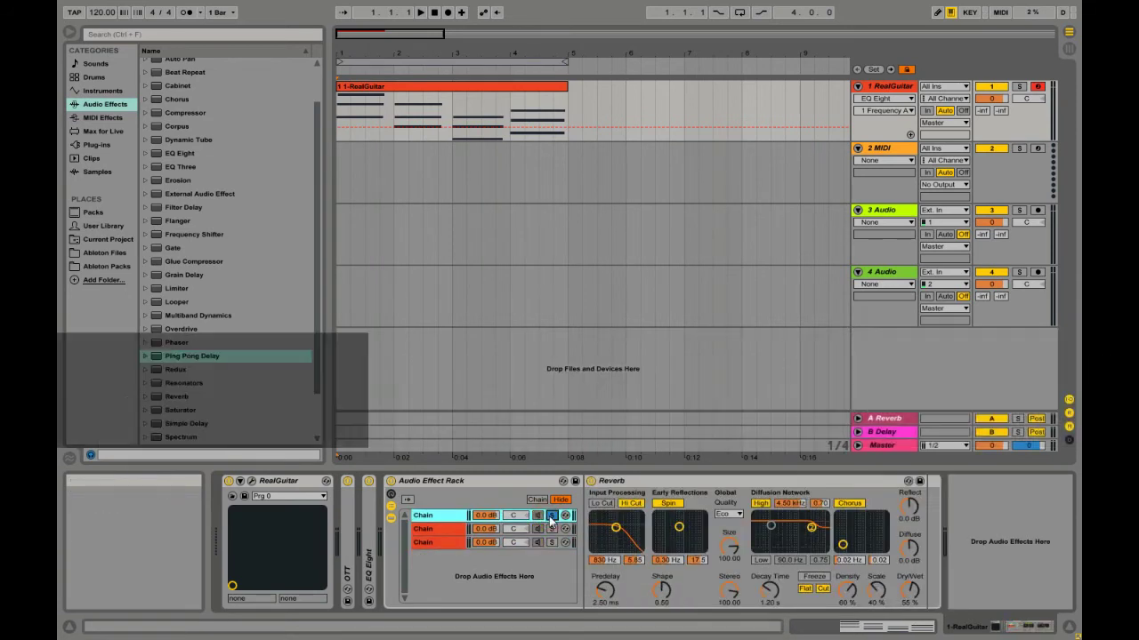
click(345, 107)
key(space)
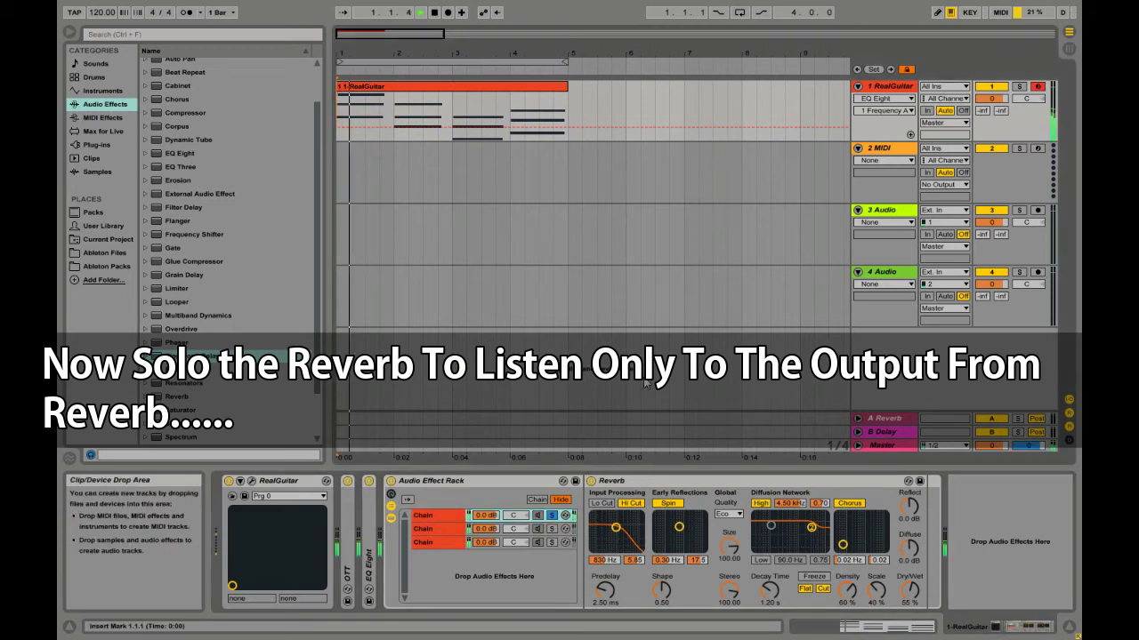
Set the Reverb's Quality to High and its Dry/Wet to 100 %
click(727, 514)
click(732, 545)
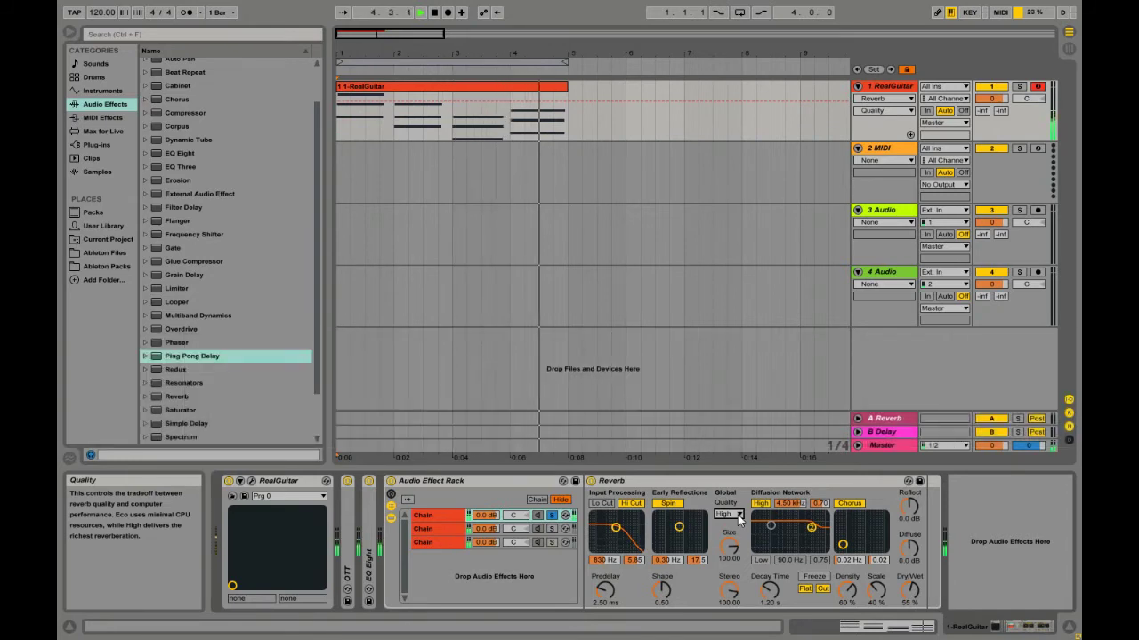
drag(908, 589, 909, 533)
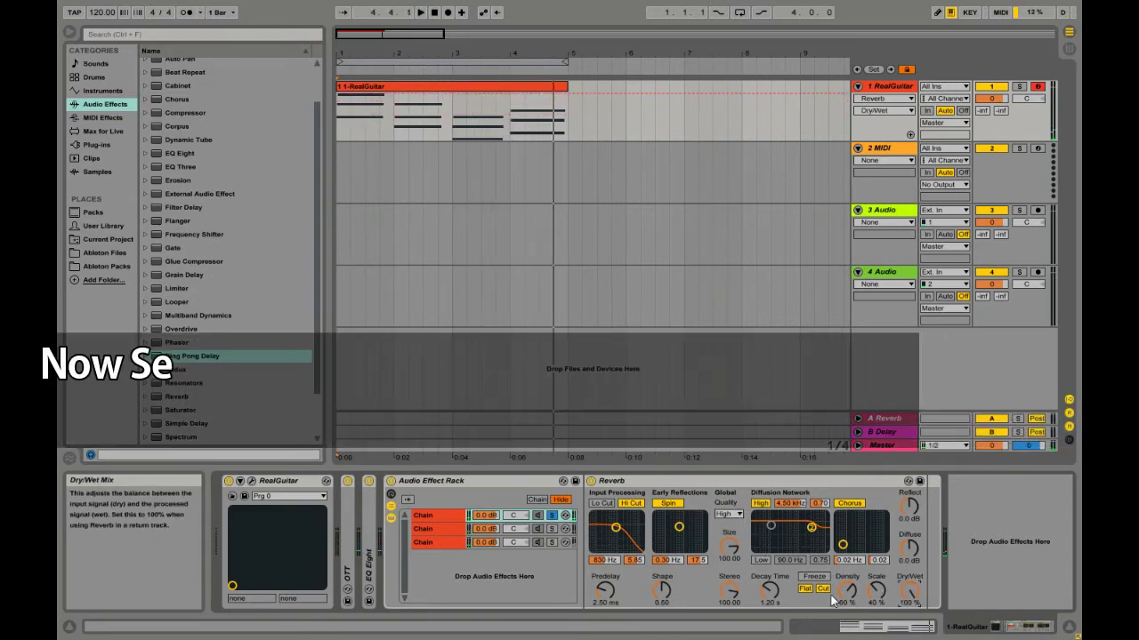
Set the Reverb's Size to 33.75 and its Decay Time to 4.70 s while auditioning the soloed chain
drag(763, 591, 764, 600)
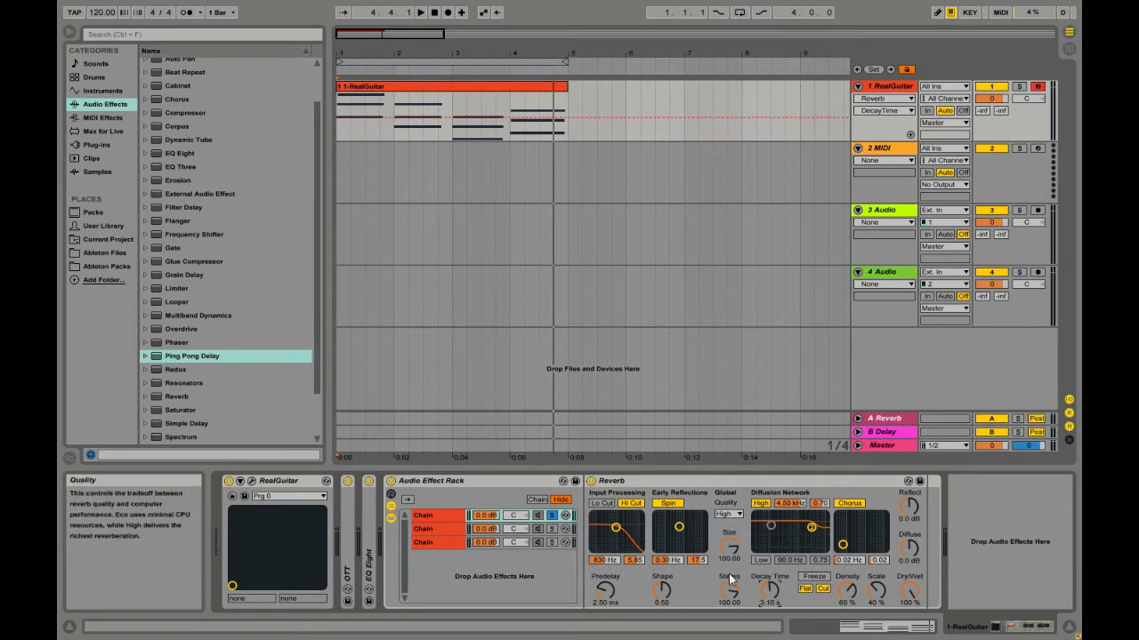
key(space)
drag(729, 547, 729, 601)
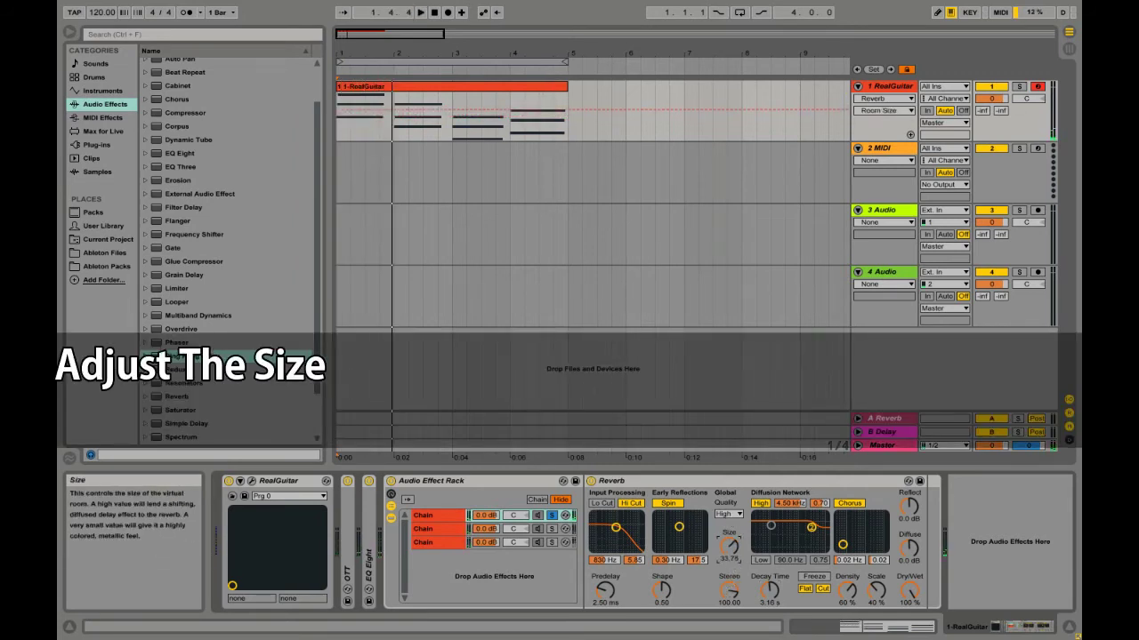
key(space)
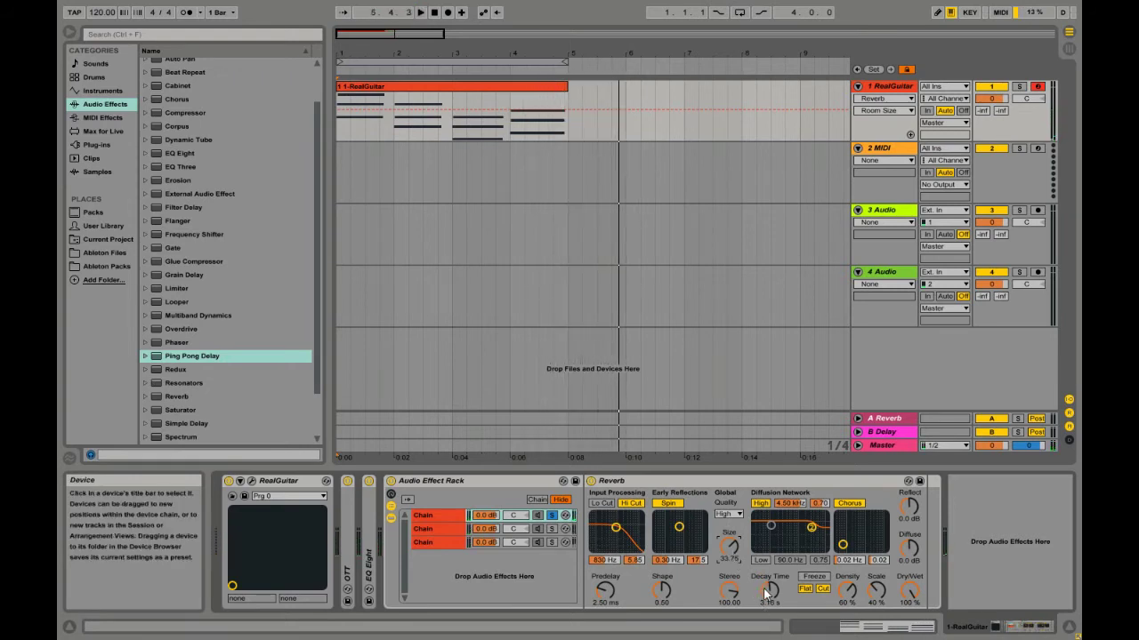
drag(765, 594, 765, 582)
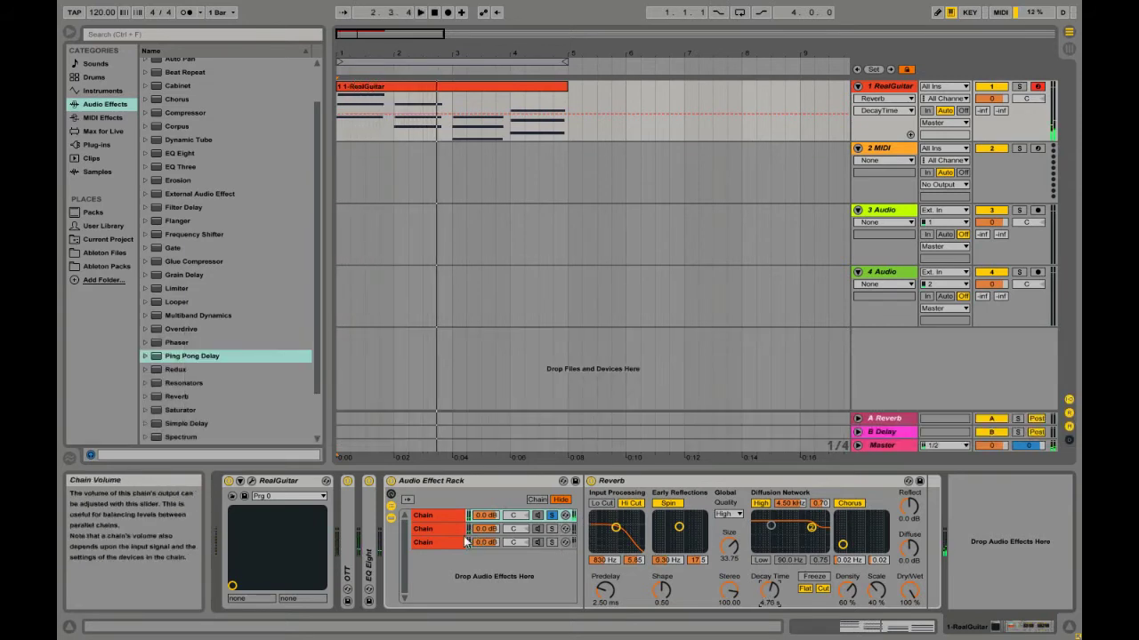
Solo the Ping Pong Delay chain and, while playing the clip, set its Dry/Wet to 100 % and Feedback to 46 %
click(551, 543)
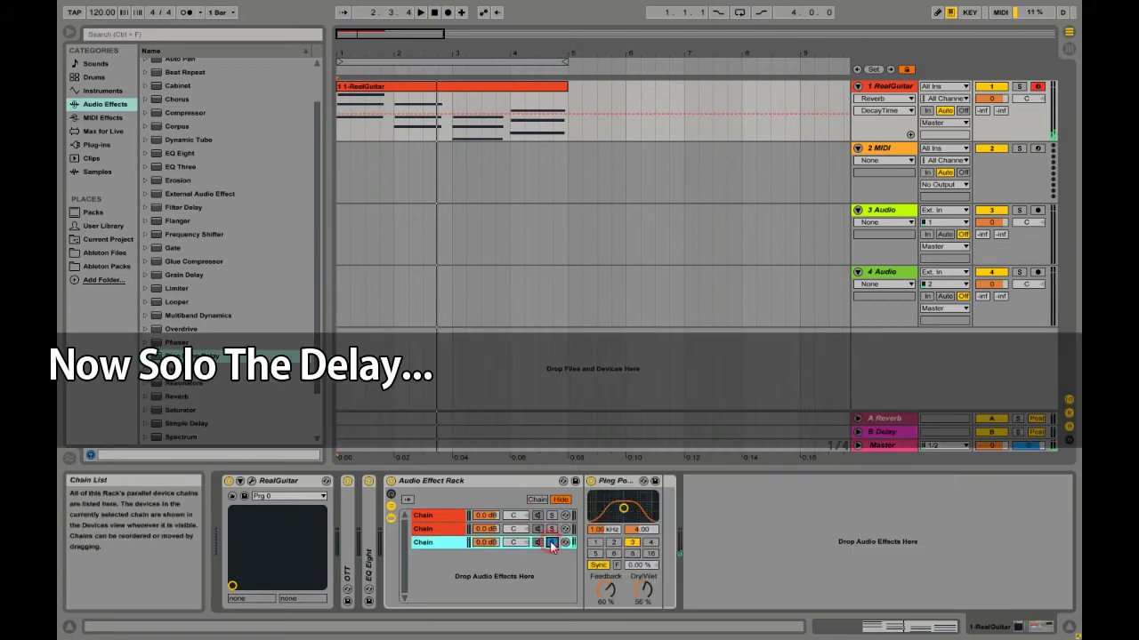
key(space)
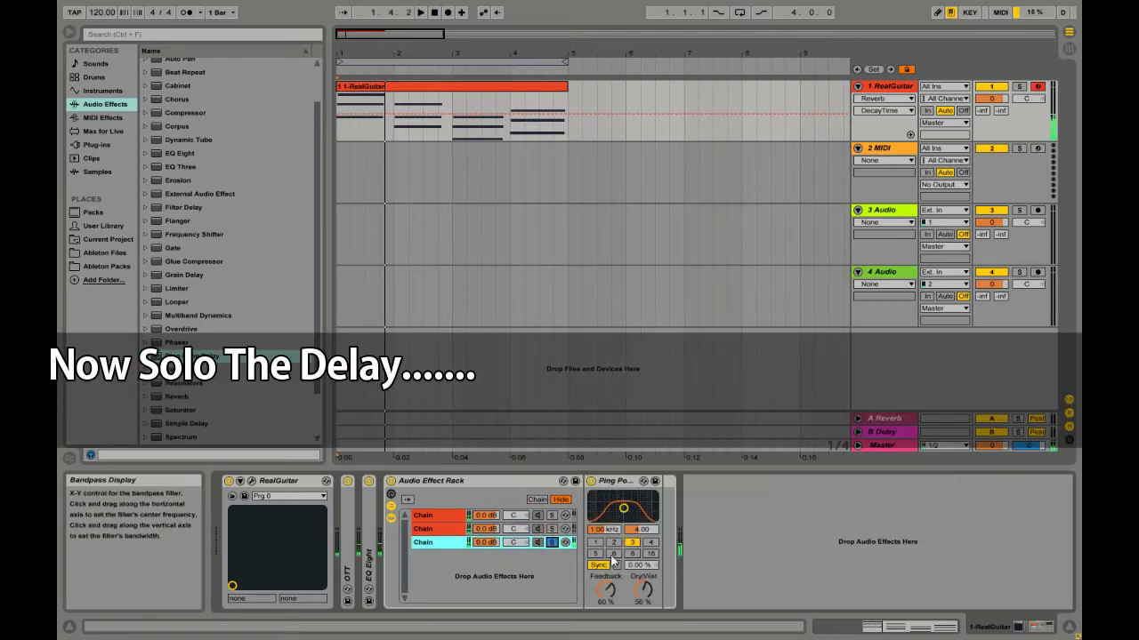
drag(637, 584, 613, 602)
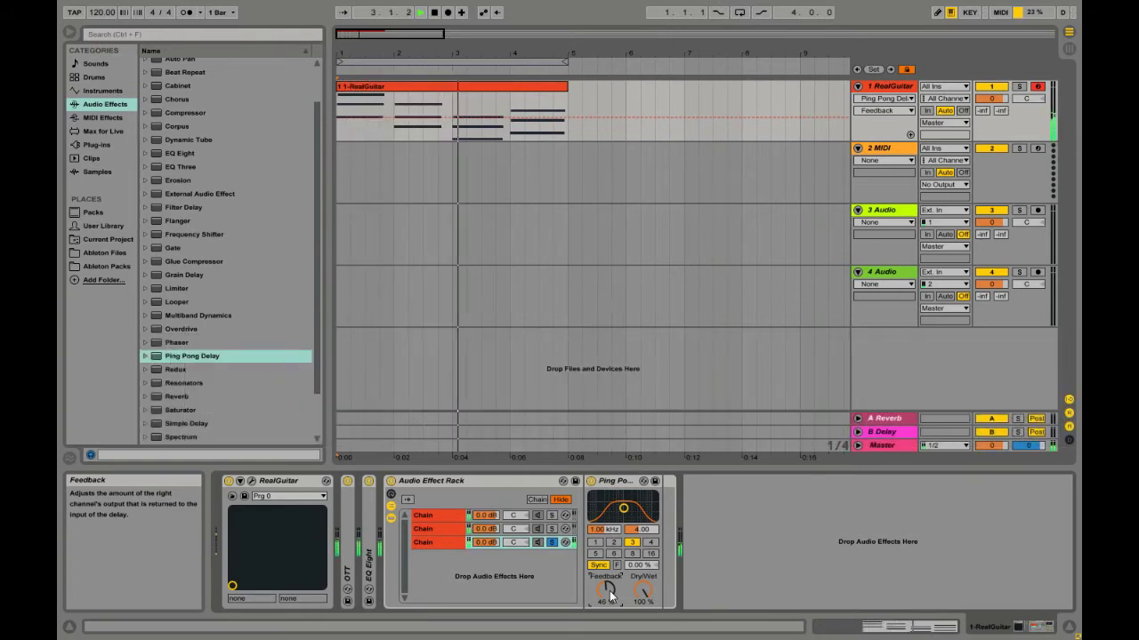
Add a Glue Compressor after the Ping Pong Delay in the rack's third chain
scroll(212, 391, up, 2)
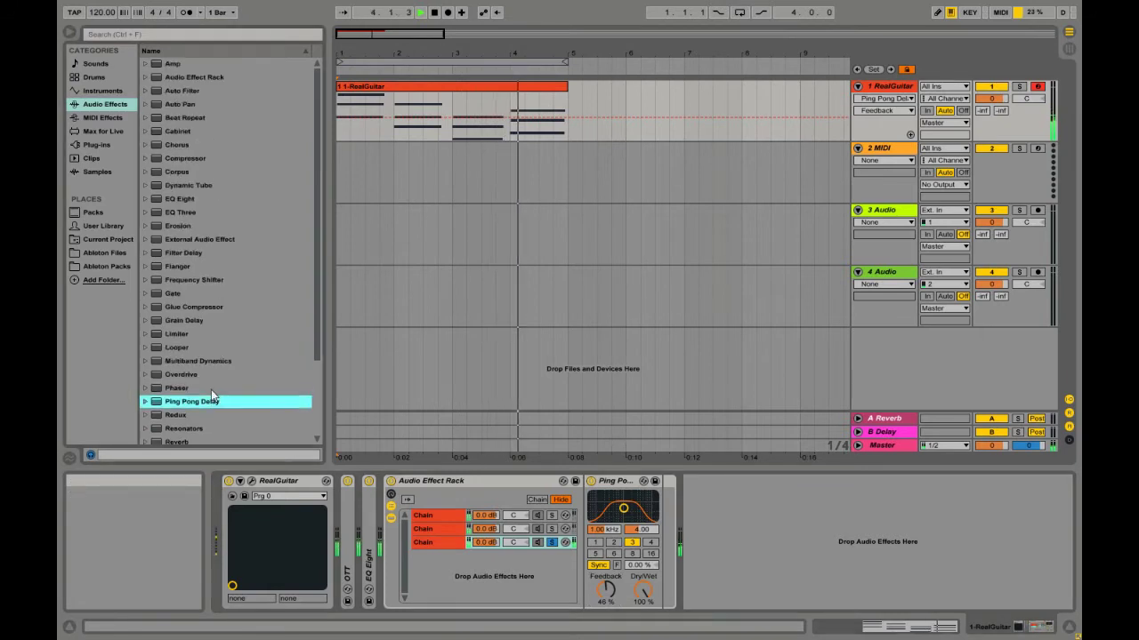
scroll(211, 394, down, 5)
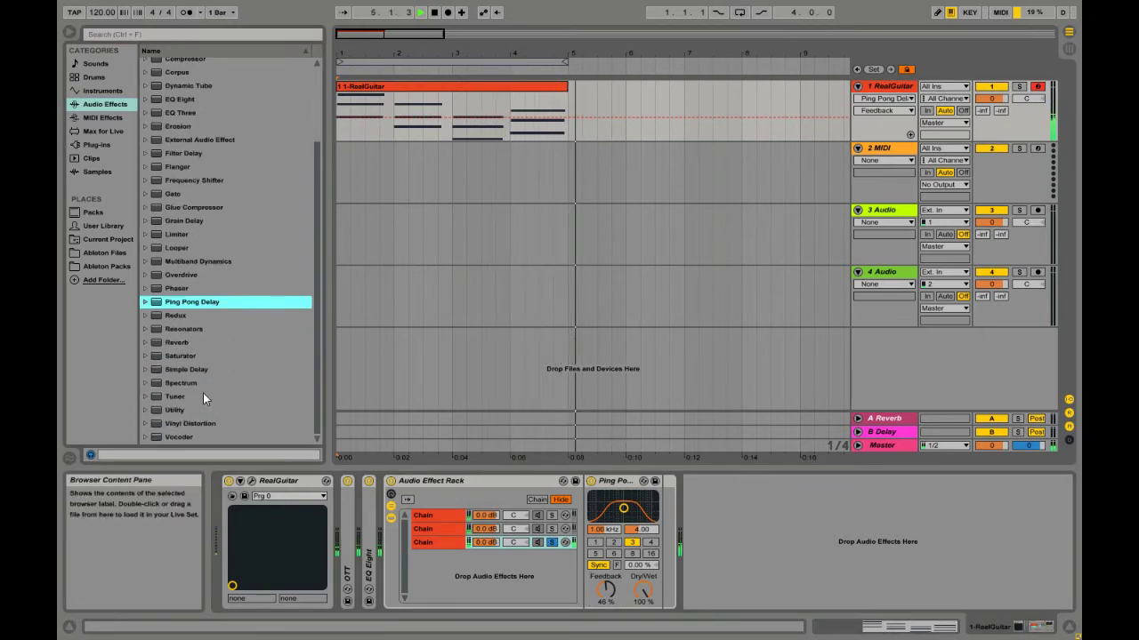
click(177, 352)
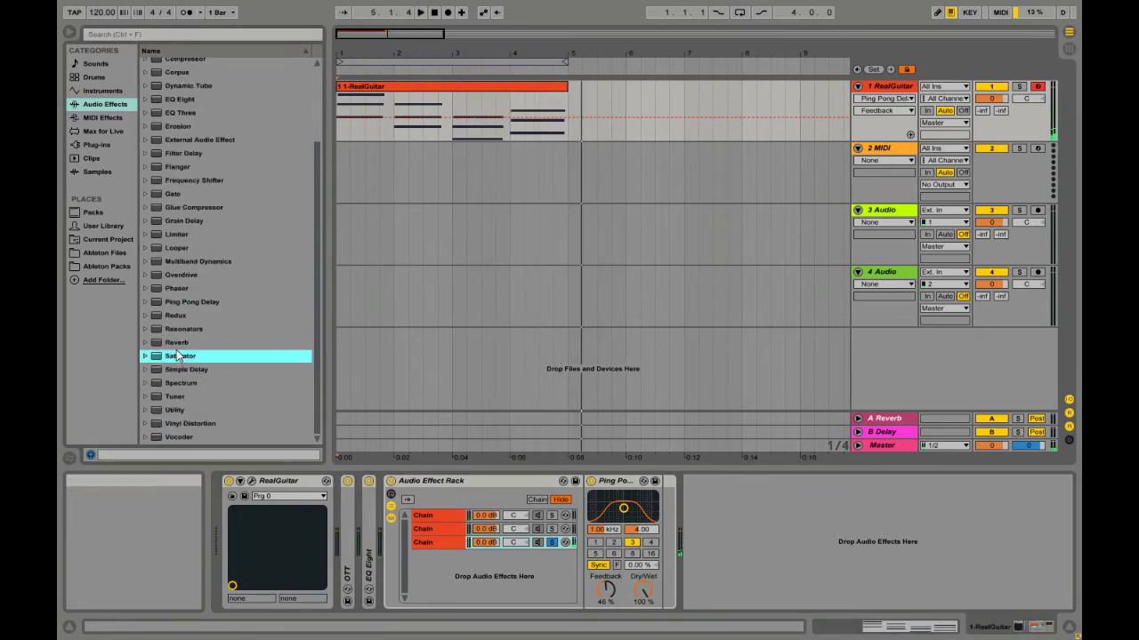
click(177, 345)
scroll(177, 346, up, 2)
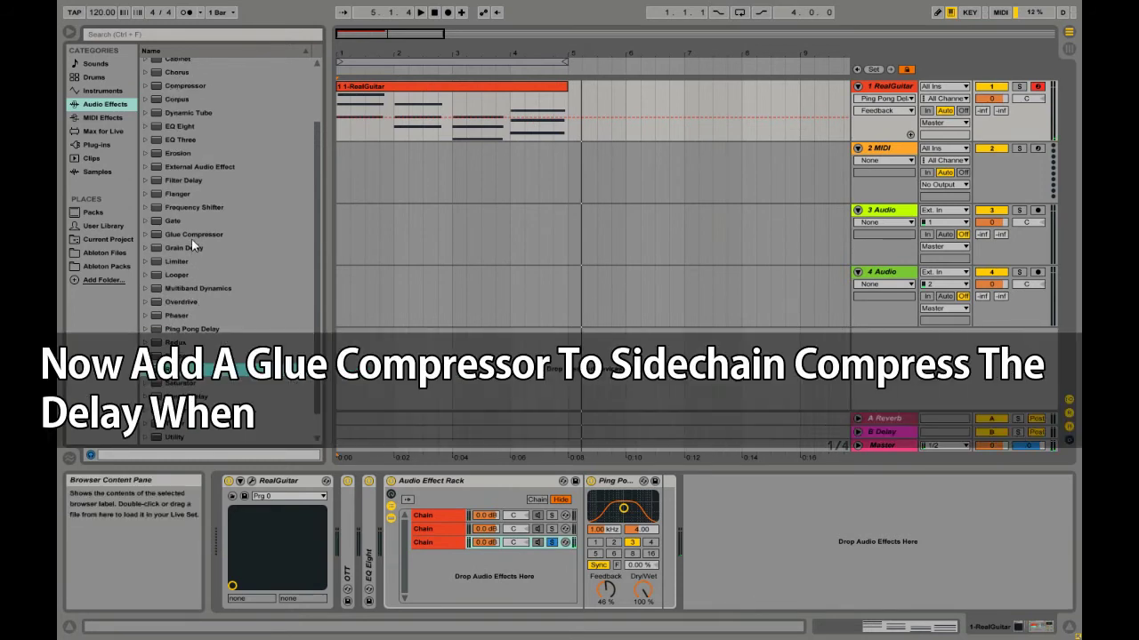
click(191, 237)
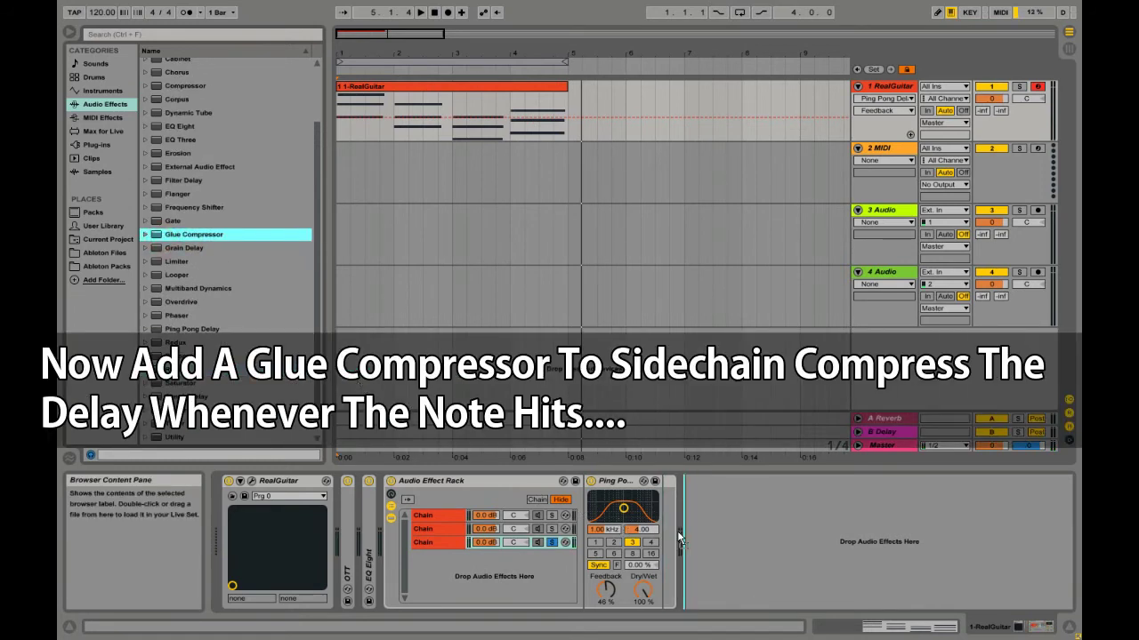
key(Return)
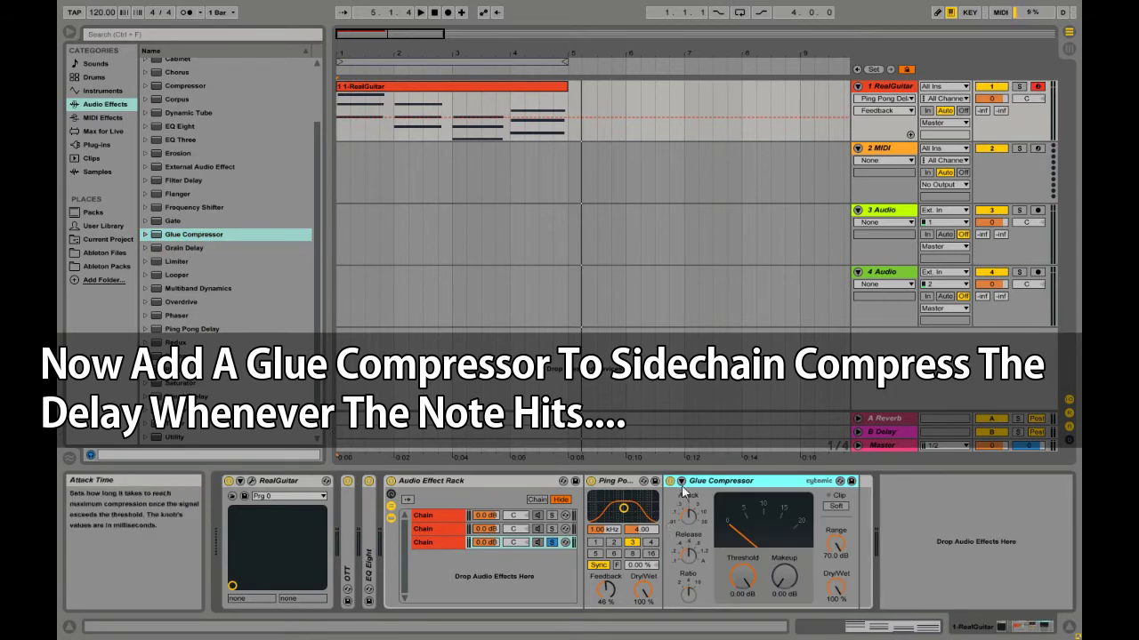
Enable the Glue Compressor's sidechain and choose 1-RealGuitar as its audio source
click(681, 483)
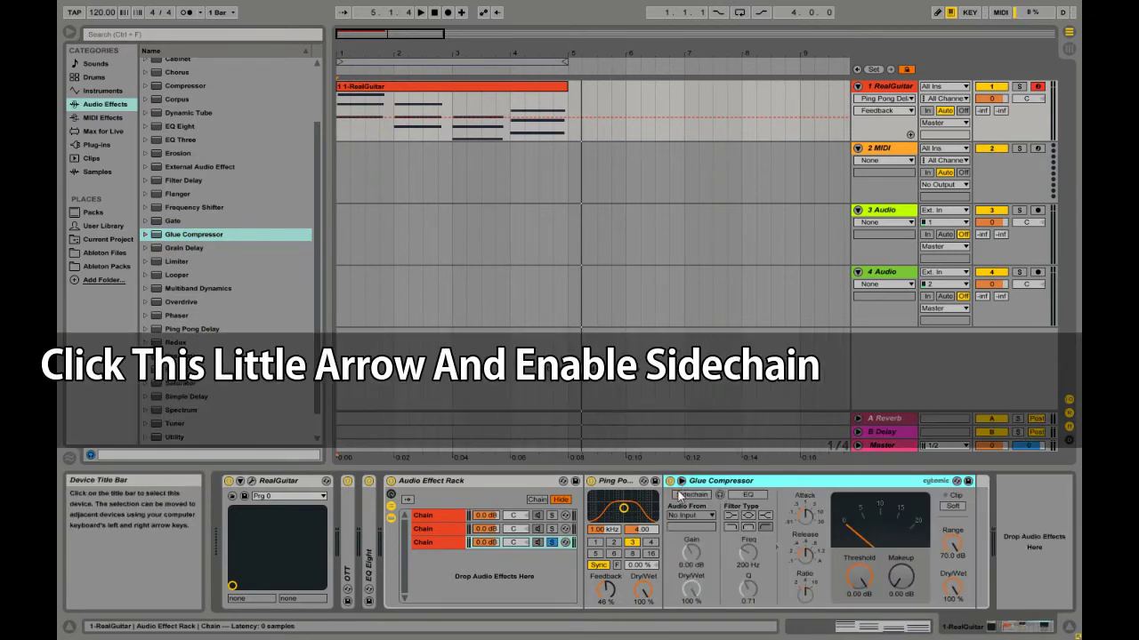
click(677, 493)
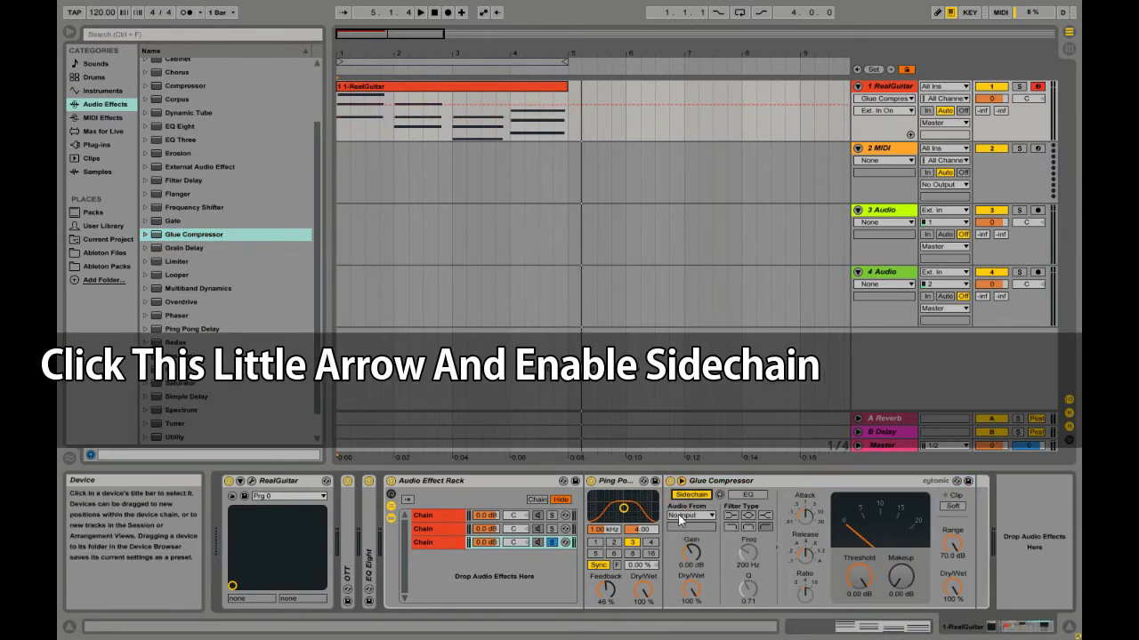
click(679, 518)
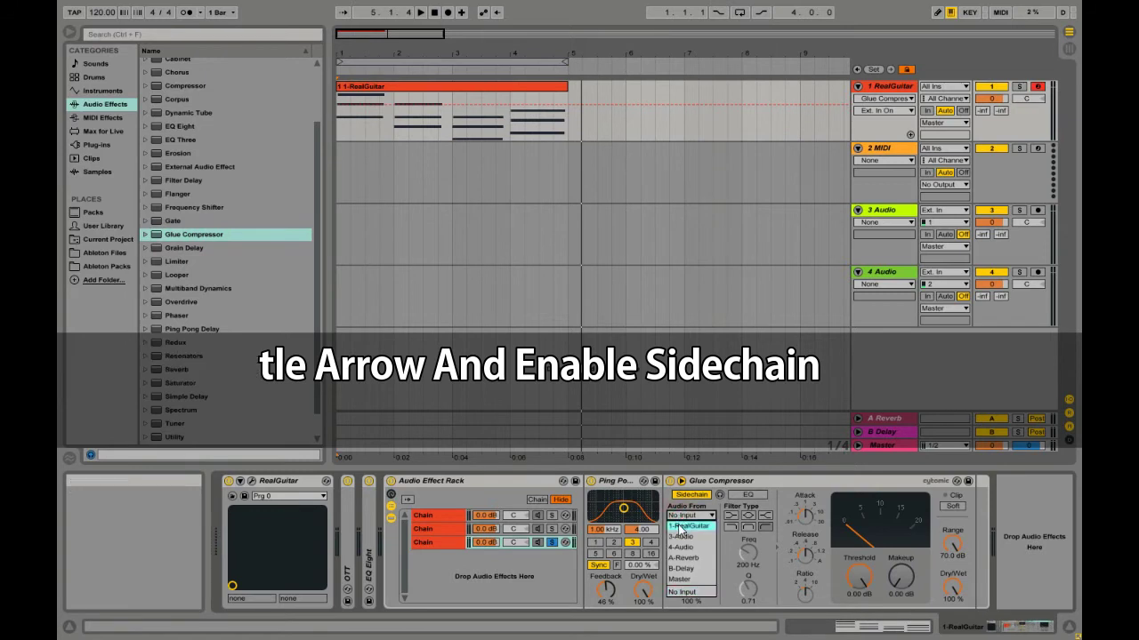
click(679, 530)
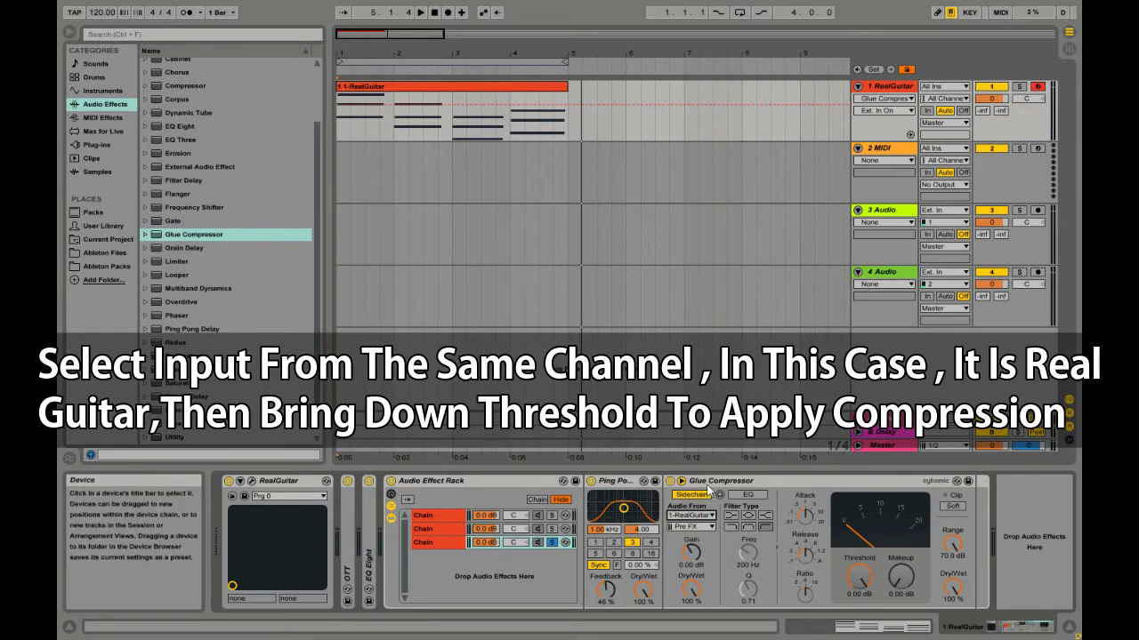
Lower the Glue Compressor's Threshold to -30.2 dB and adjust its Attack and Release while auditioning the delay chain
click(859, 578)
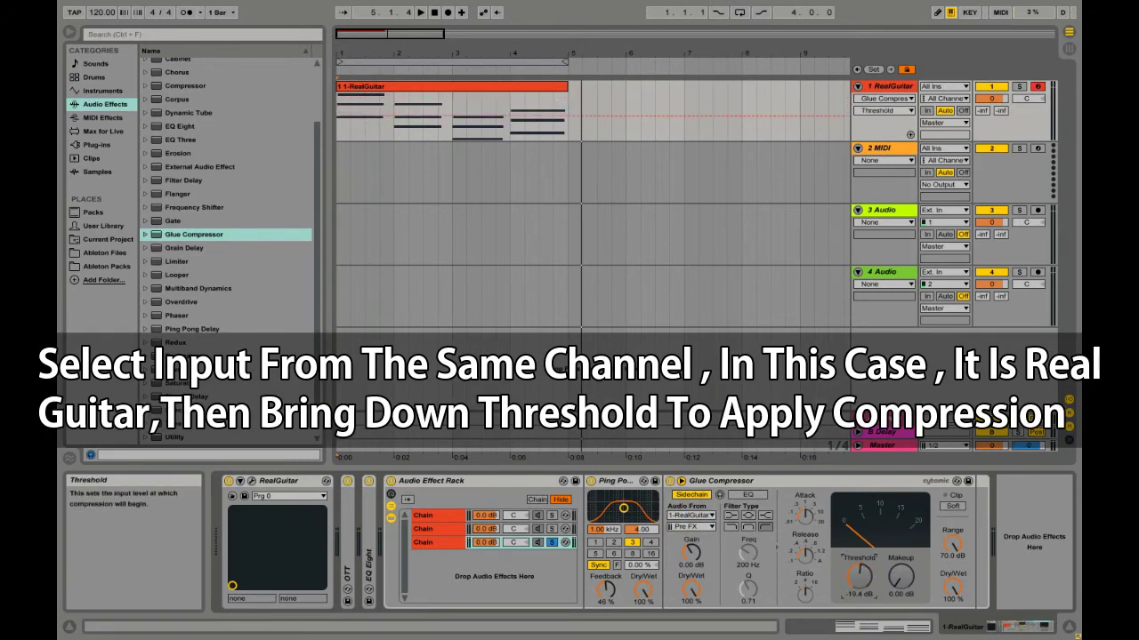
key(space)
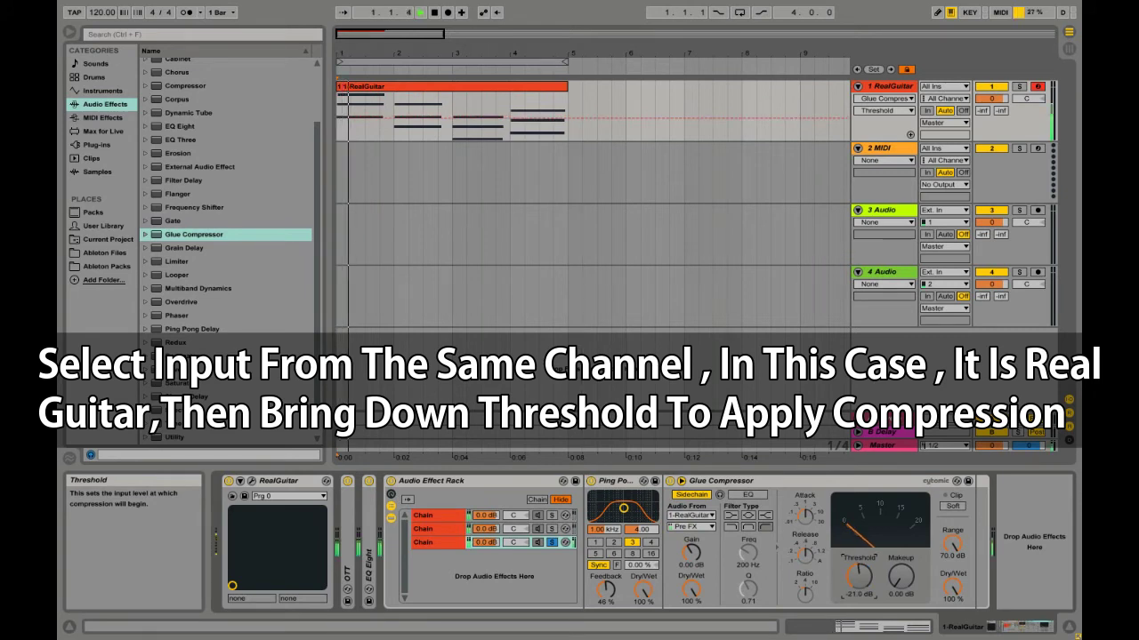
drag(859, 577, 858, 613)
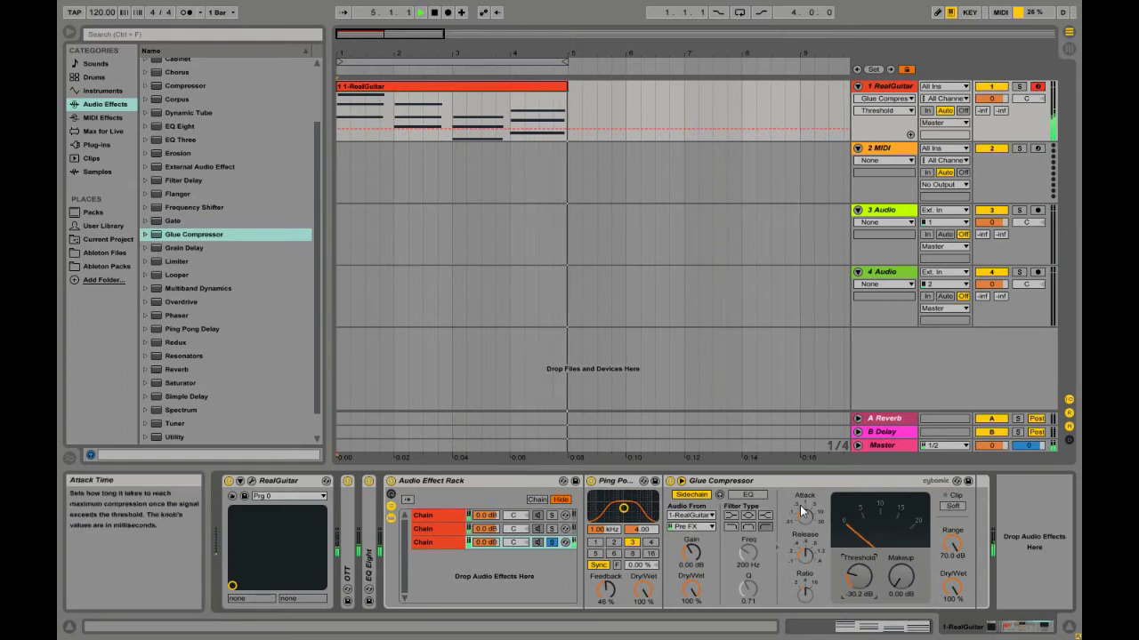
click(806, 525)
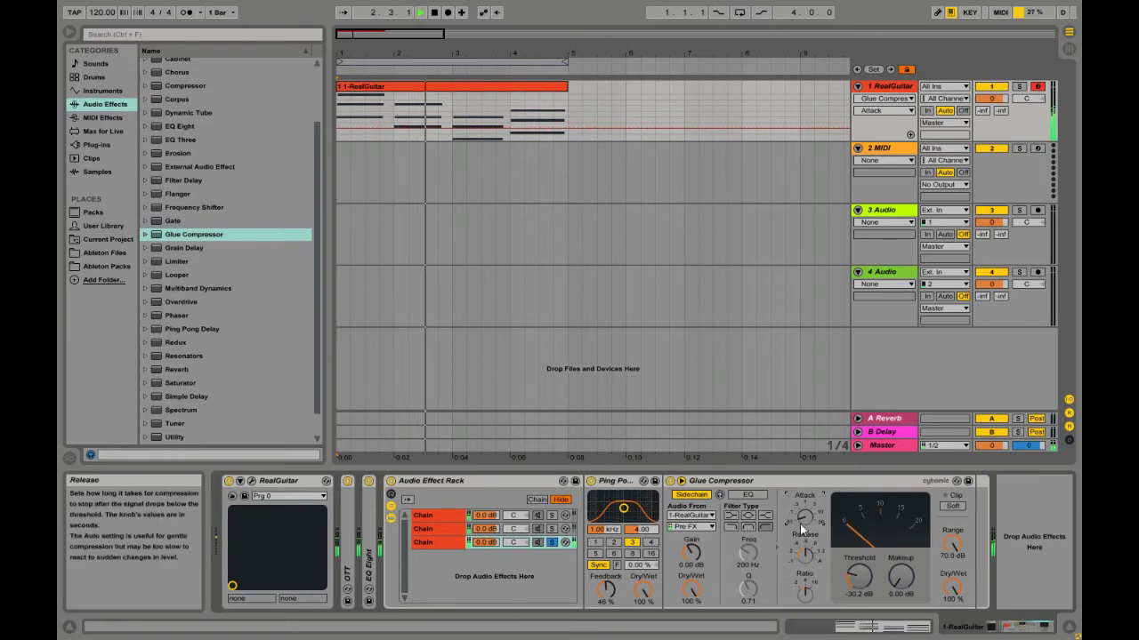
click(805, 554)
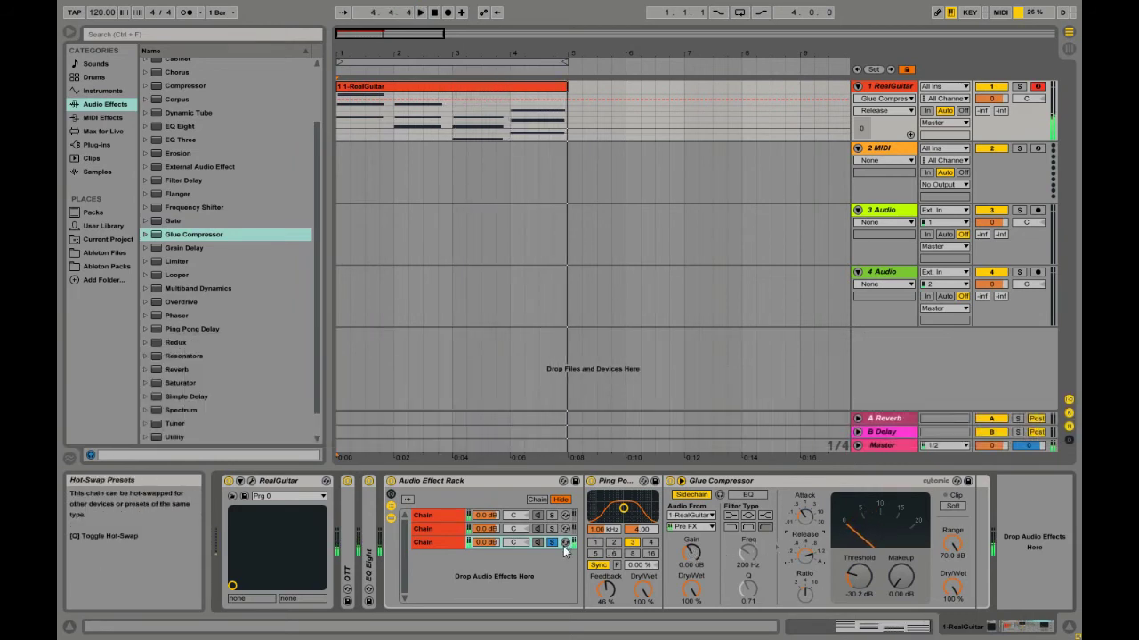
Unsolo the delay chain, lower its volume to -10.6 dB and the Reverb chain's to -8.7 dB, and play all chains together
click(486, 543)
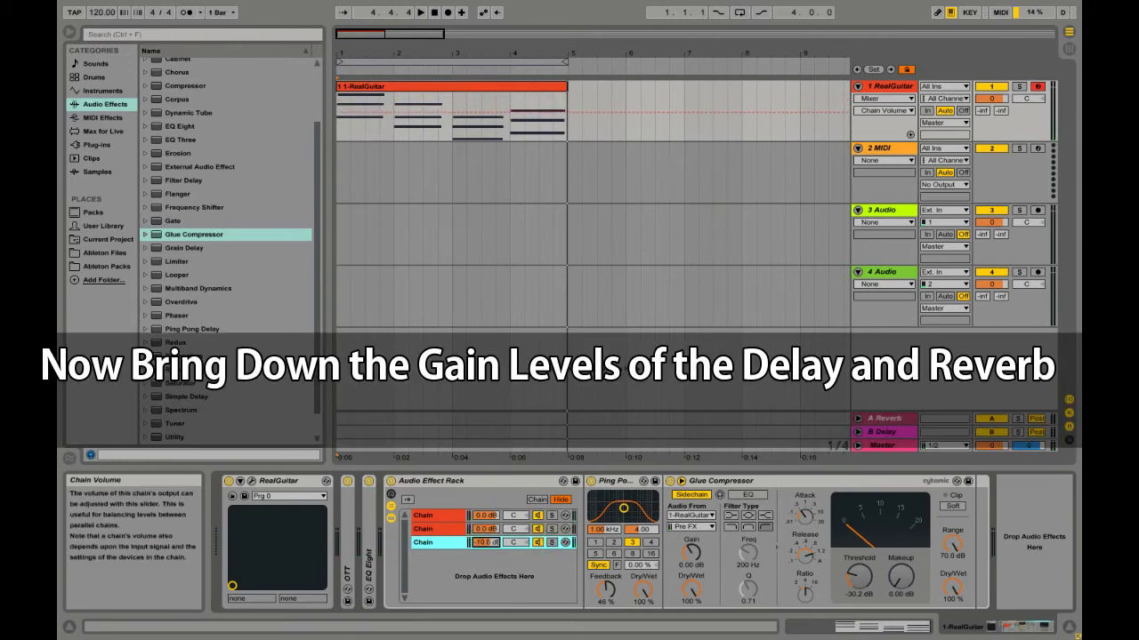
drag(485, 515, 486, 526)
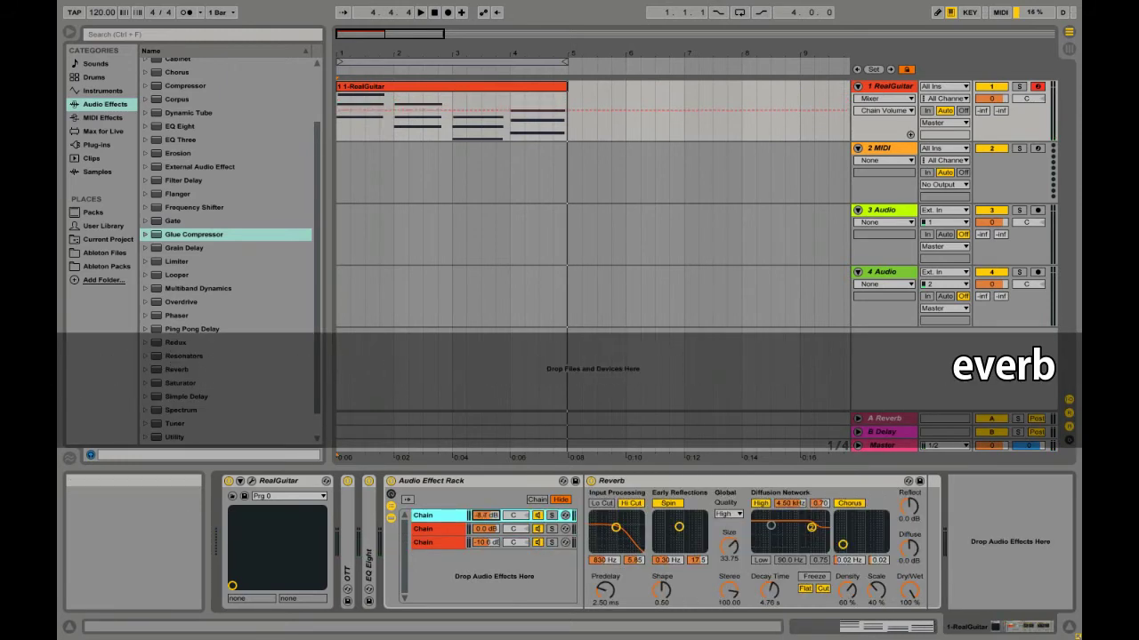
click(435, 530)
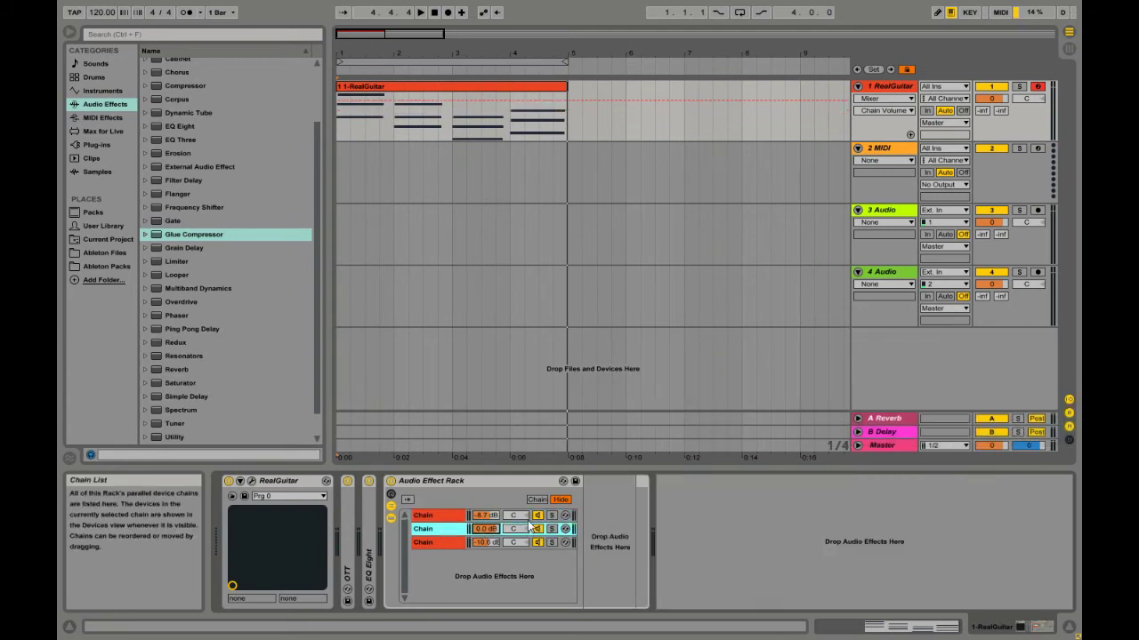
click(512, 481)
key(space)
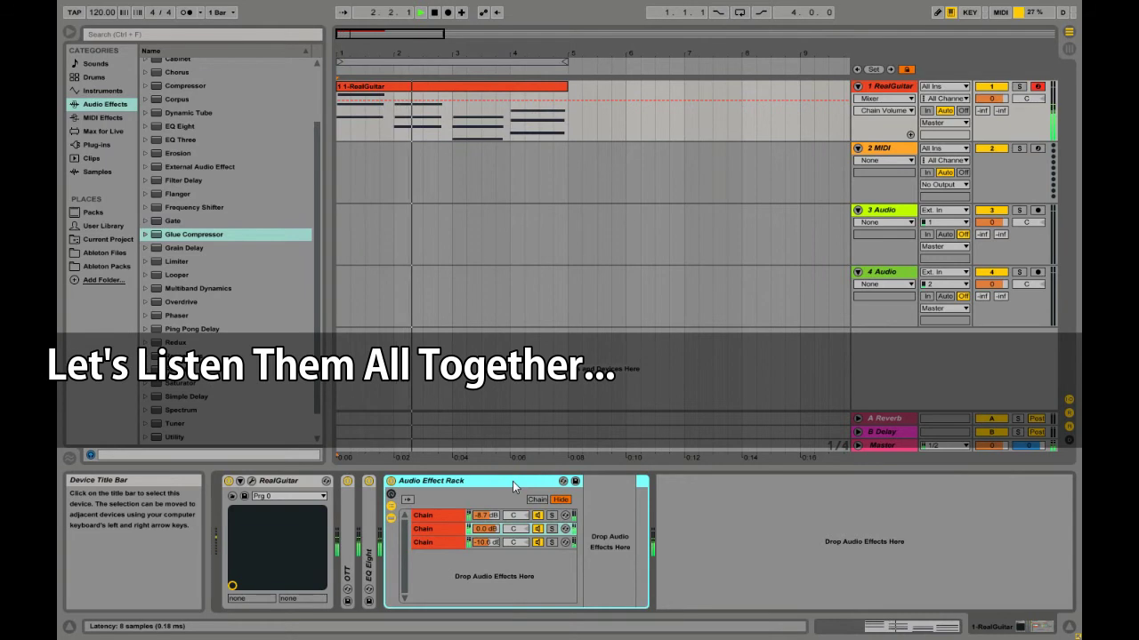
Raise the delay chain's volume to -8.7 dB while auditioning the full rack, and return the playback position to 1.1.1
click(447, 516)
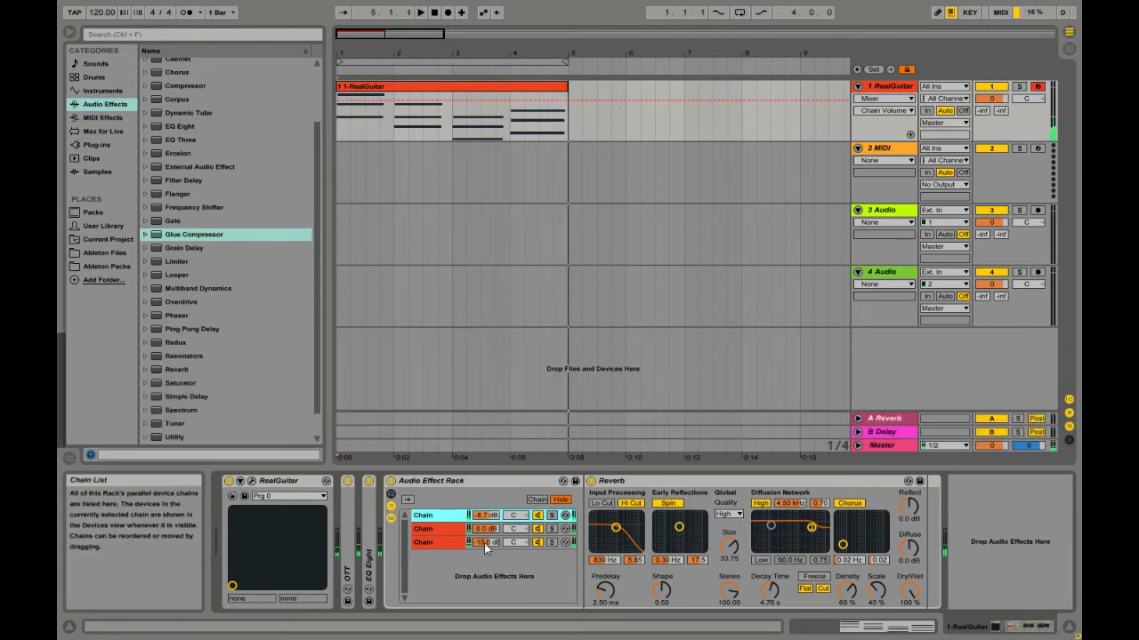
drag(485, 542, 484, 520)
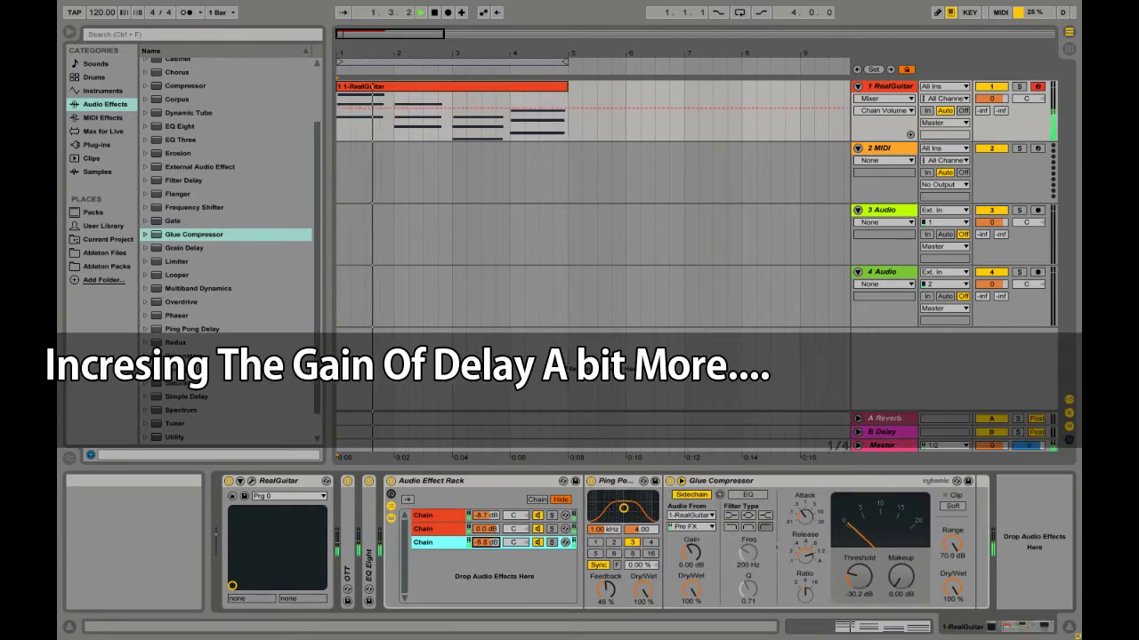
scroll(485, 543, down, 2)
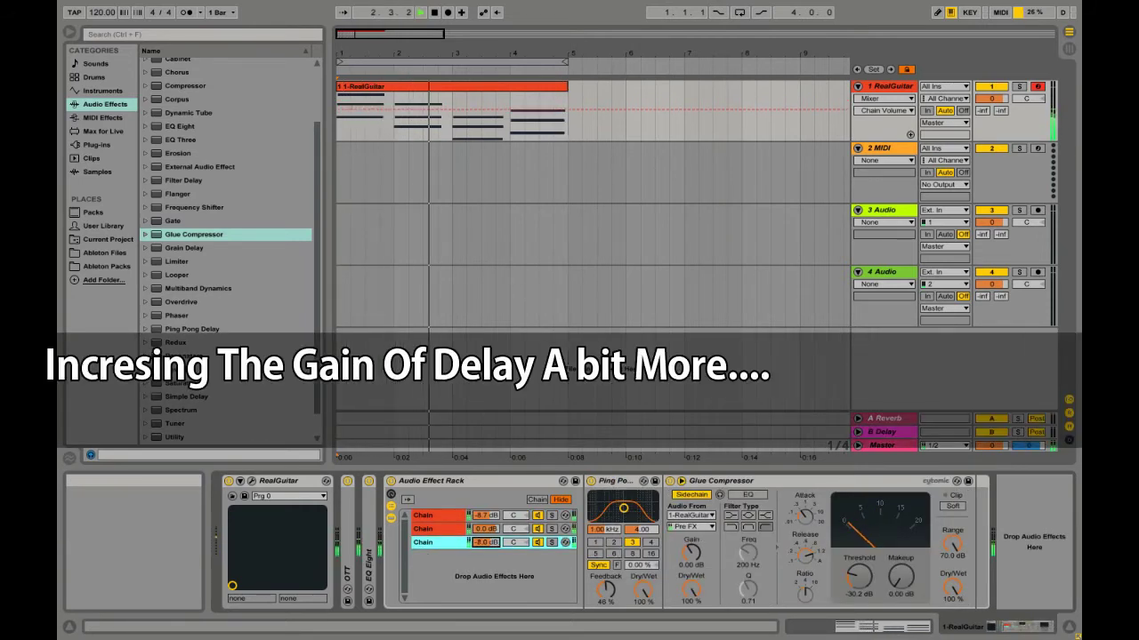
click(431, 529)
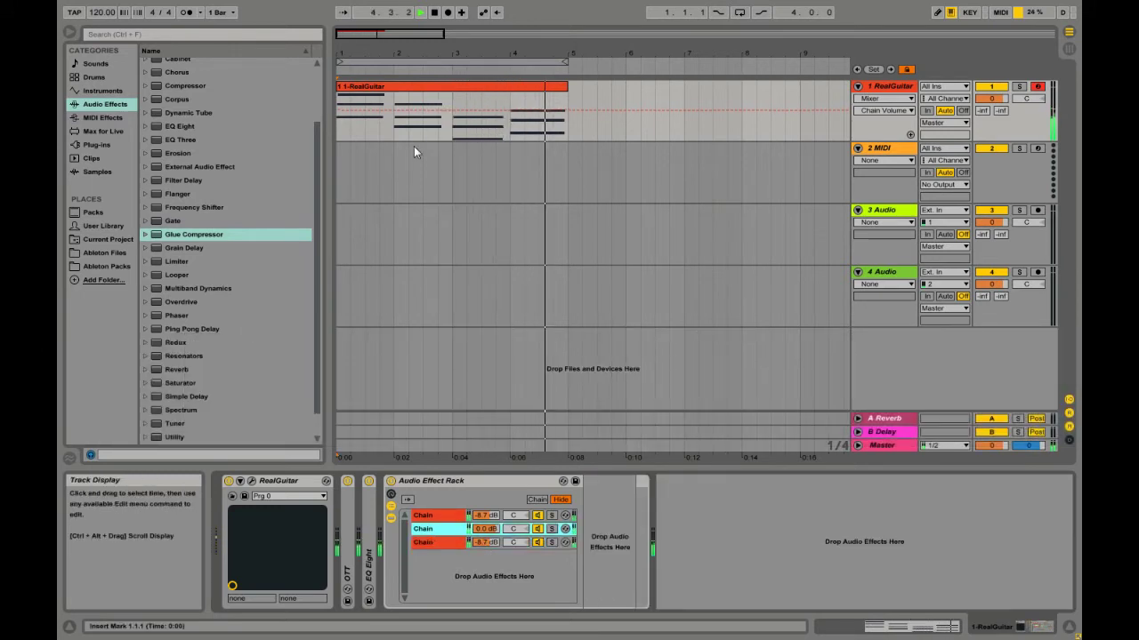
click(341, 125)
key(space)
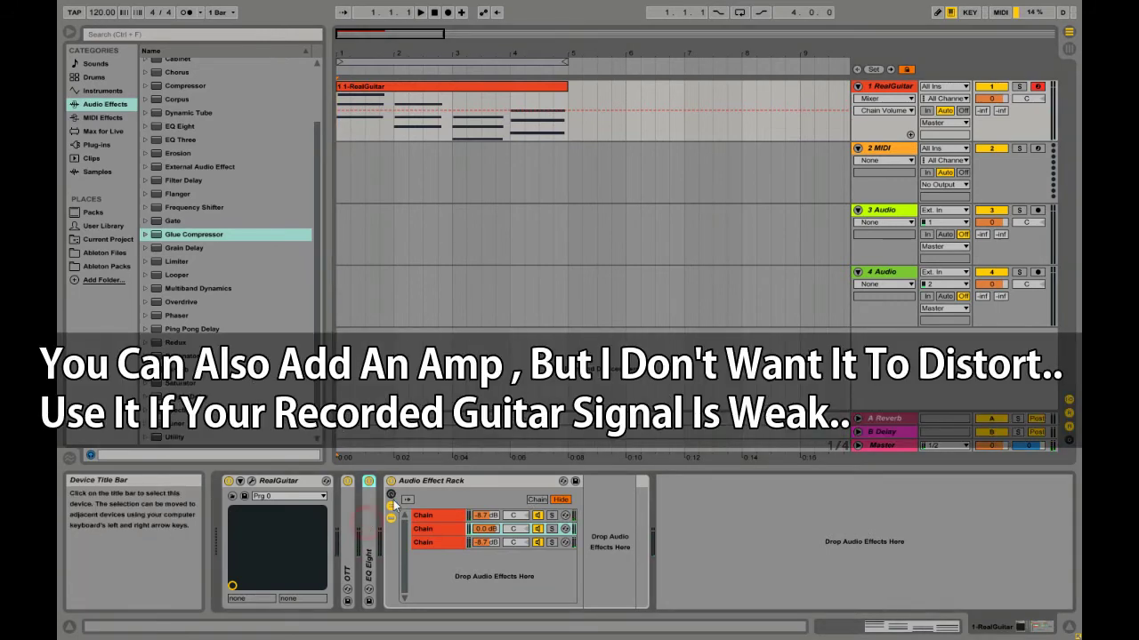
Unfold the EQ Eight and OTT devices beside the Audio Effect Rack to review the whole guitar device chain
double_click(438, 481)
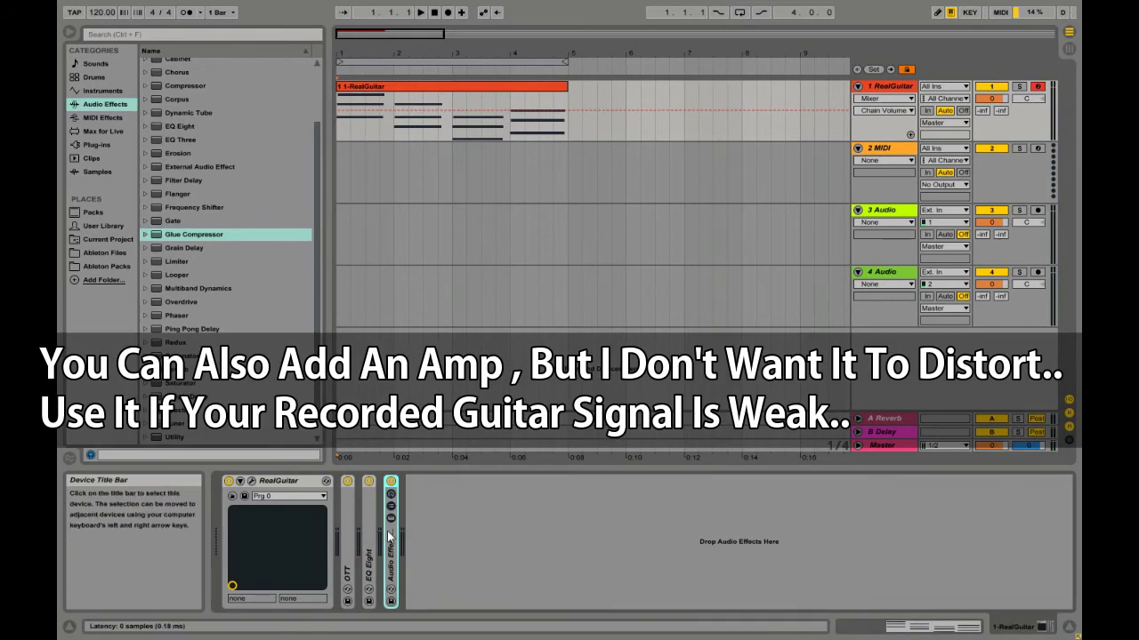
double_click(390, 531)
click(368, 525)
double_click(366, 525)
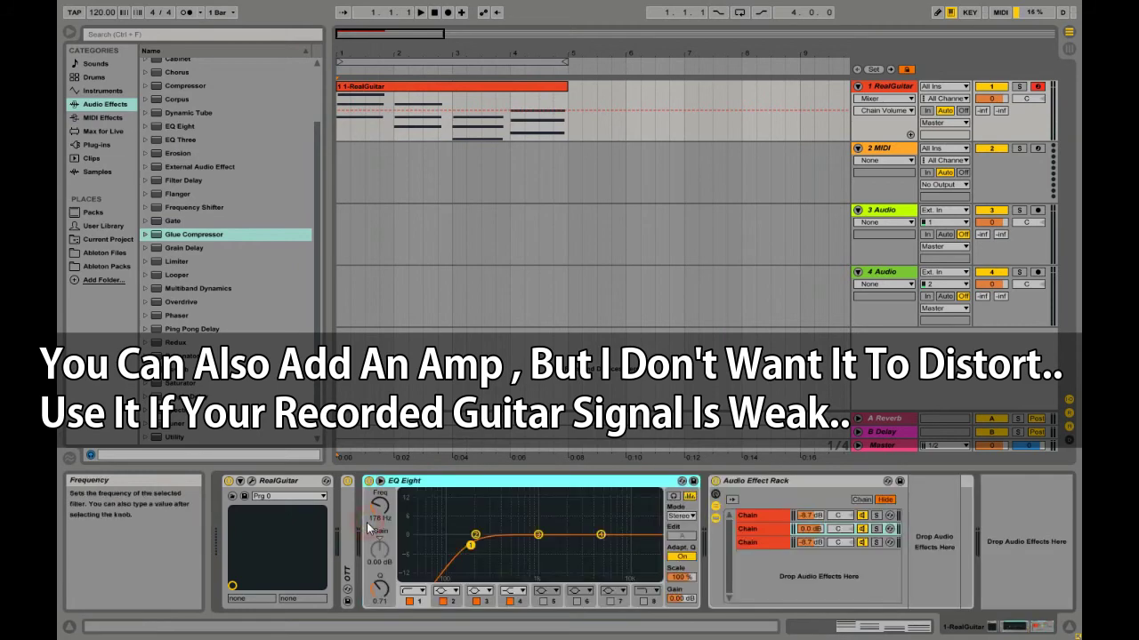
double_click(348, 525)
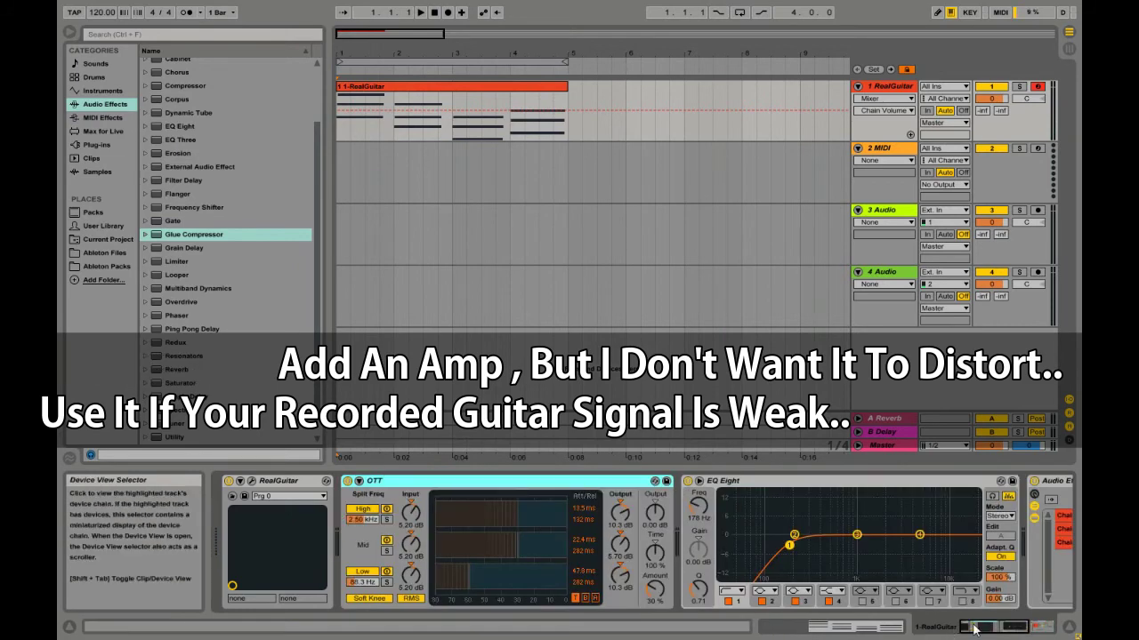
Add a Glue Compressor after the Reverb in the rack's reverb chain and lower its Threshold to -22.2 dB
scroll(685, 537, right, 5)
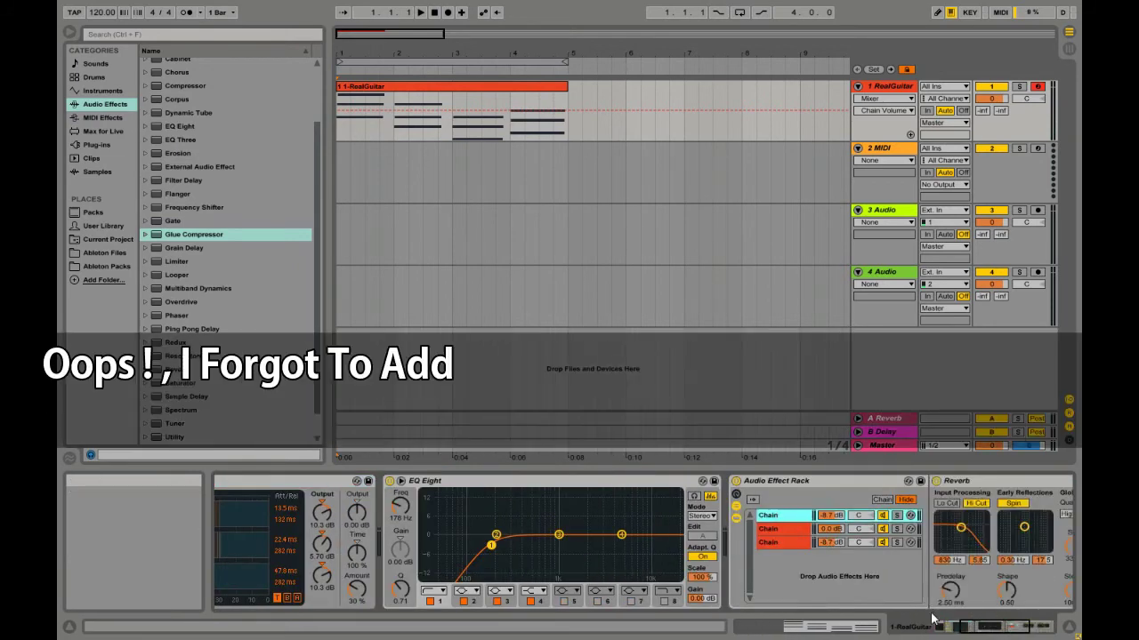
scroll(979, 546, right, 4)
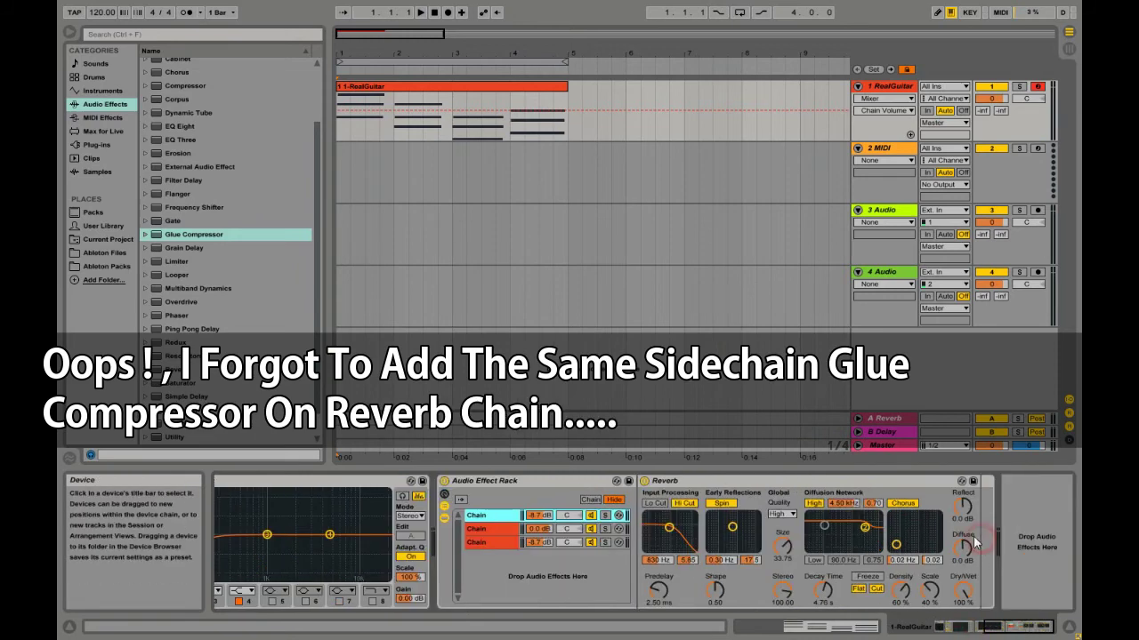
drag(197, 235, 984, 559)
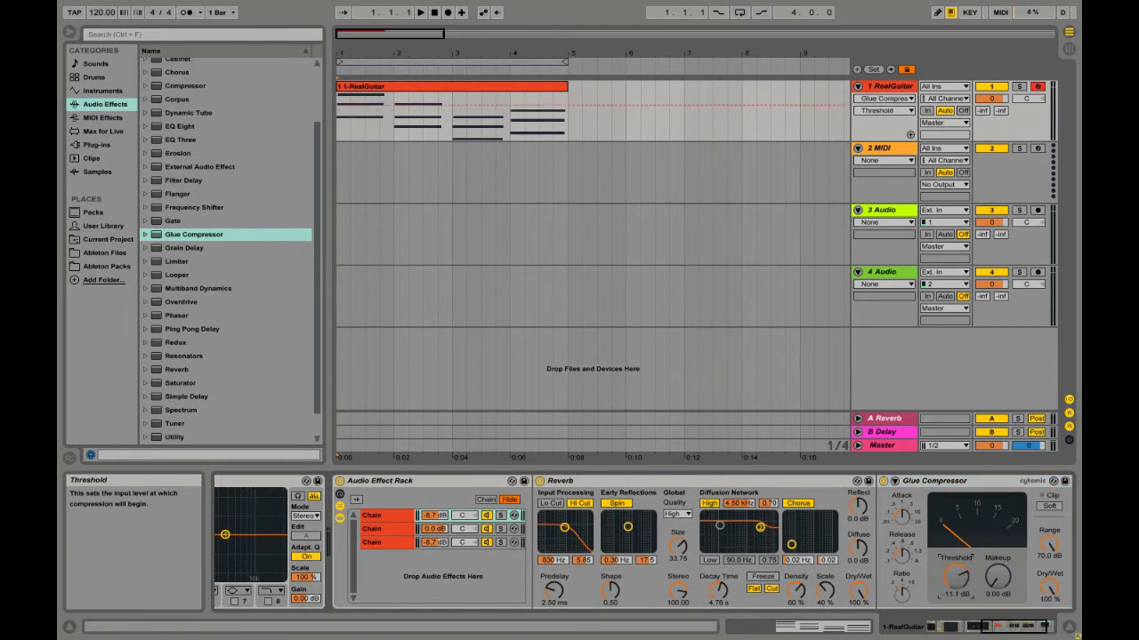
key(space)
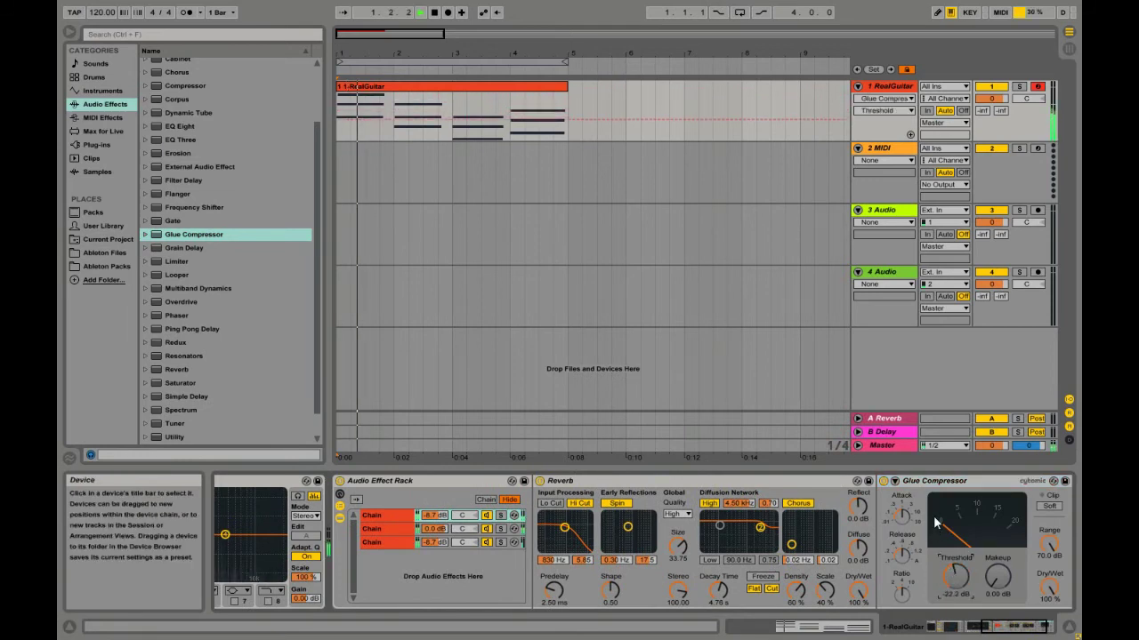
Enable the new Glue Compressor's sidechain and feed it from 1-RealGuitar, Pre FX
click(895, 480)
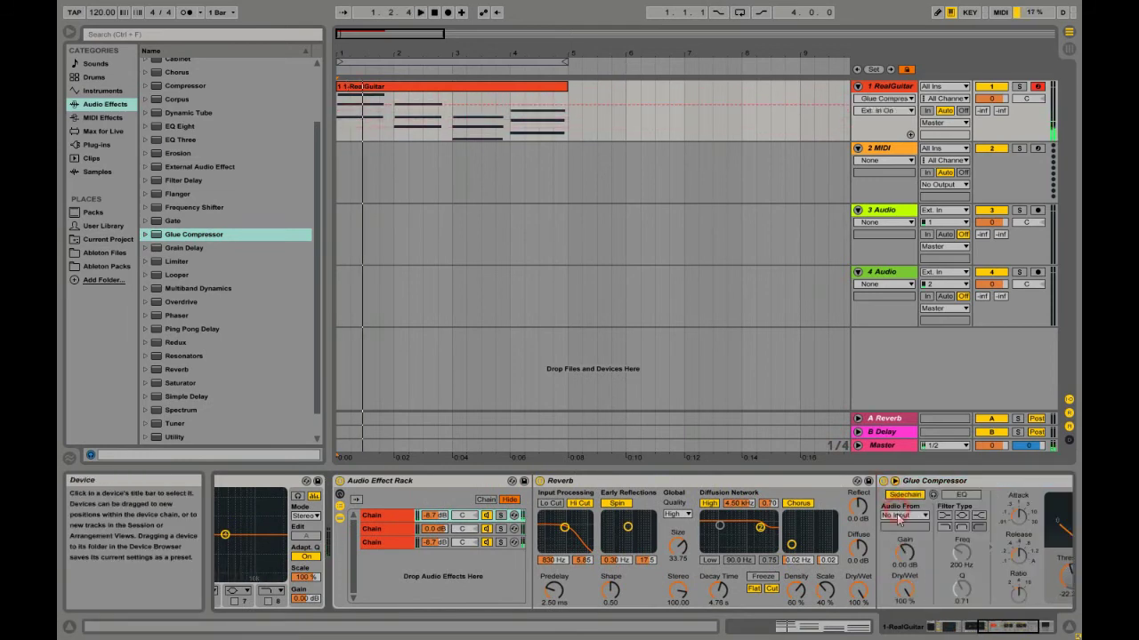
click(898, 516)
click(903, 528)
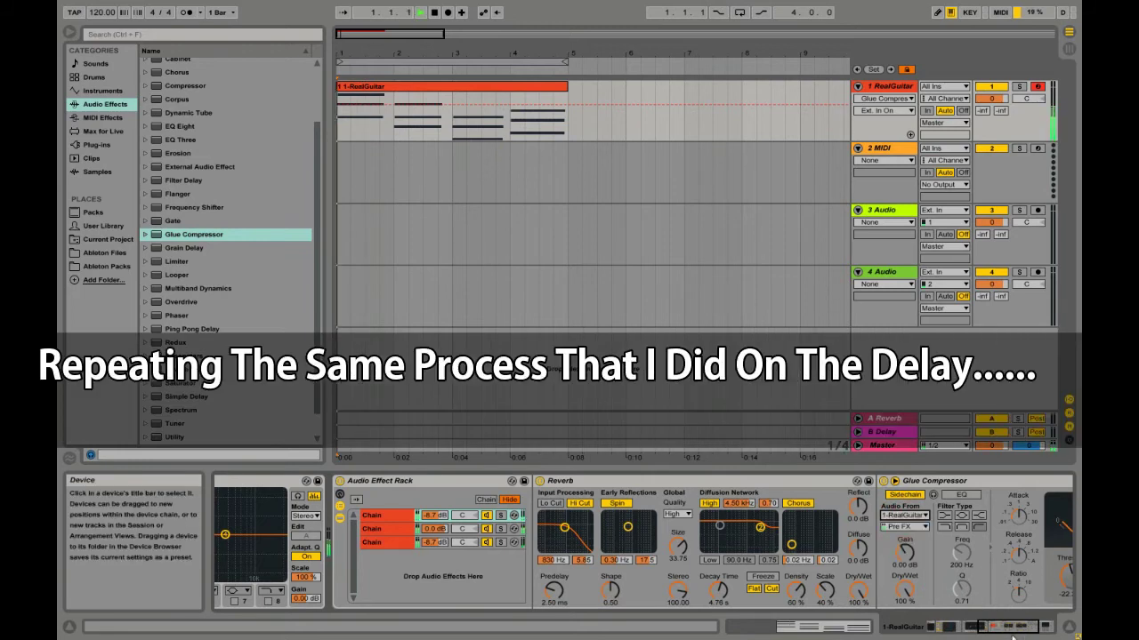
click(1023, 627)
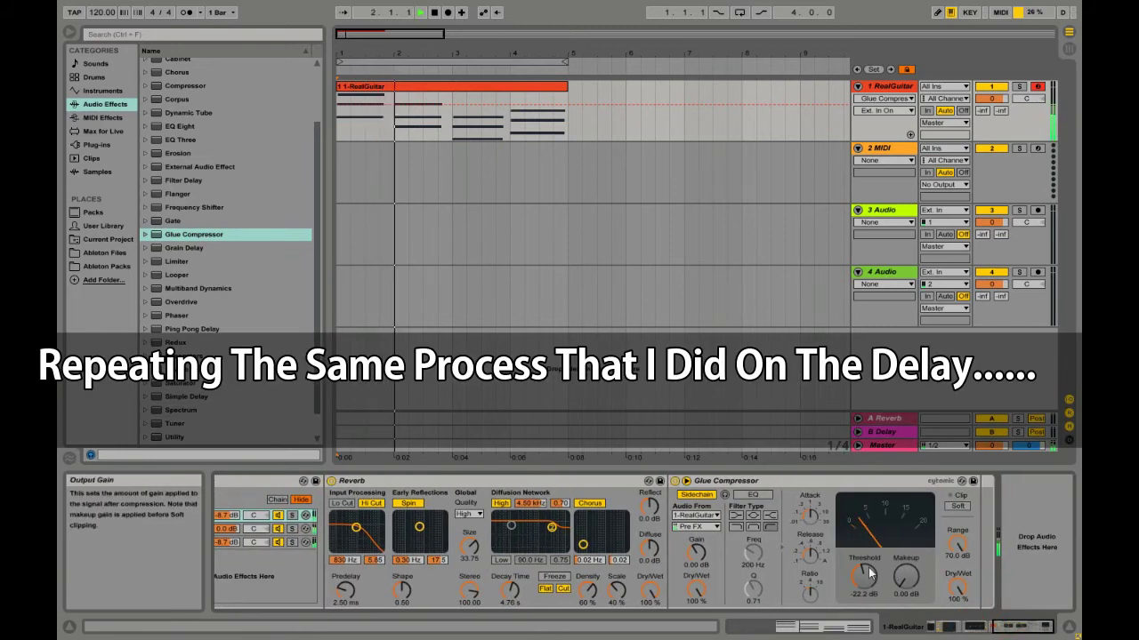
Lower the reverb chain compressor's Threshold to -29.5 dB and adjust its Attack and Release while auditioning, ending back at 1.1.1
drag(870, 574, 870, 580)
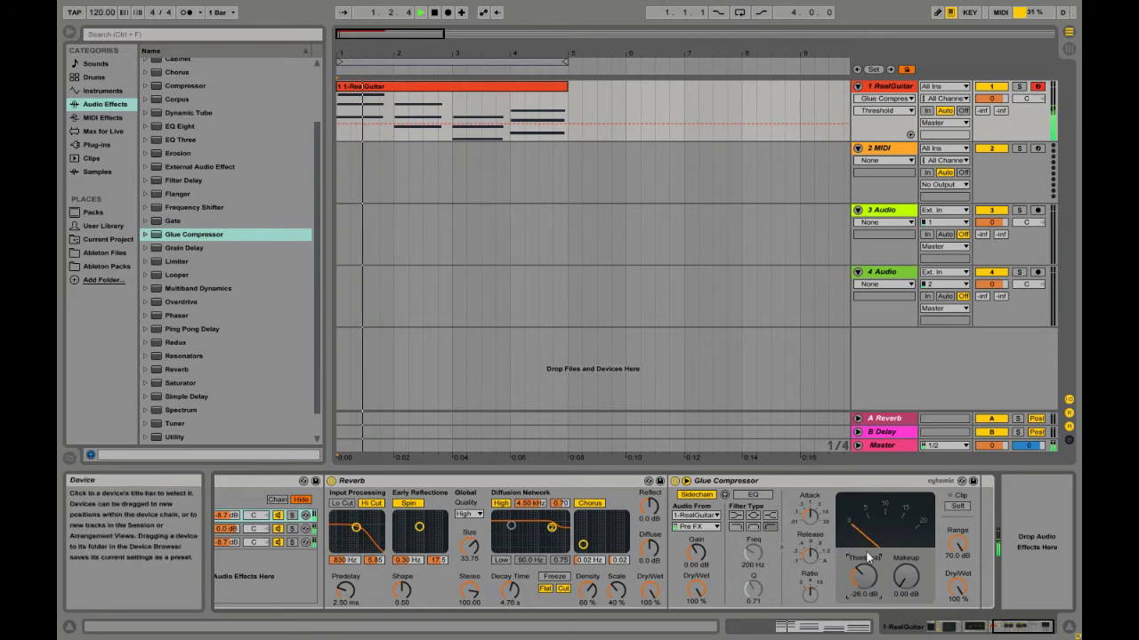
drag(866, 566, 865, 576)
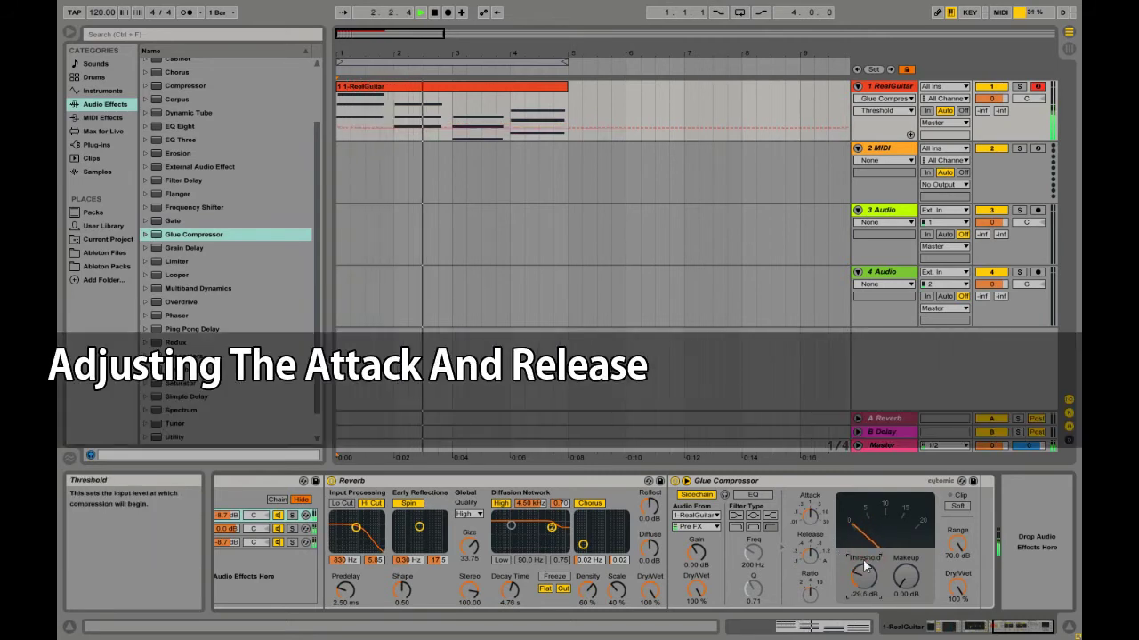
click(809, 556)
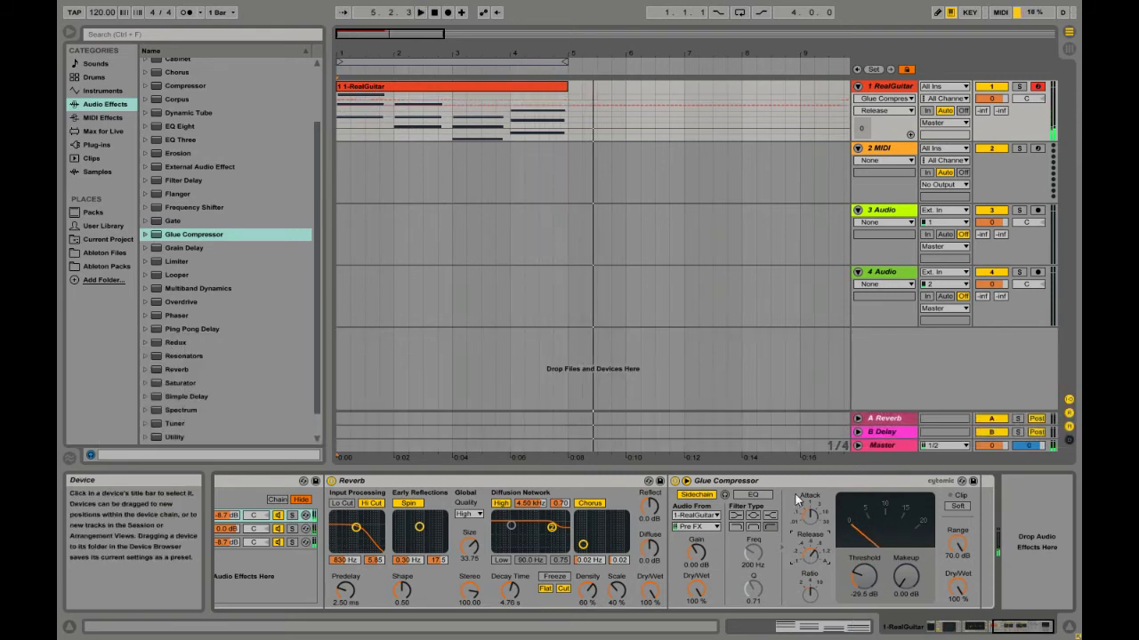
click(342, 114)
key(space)
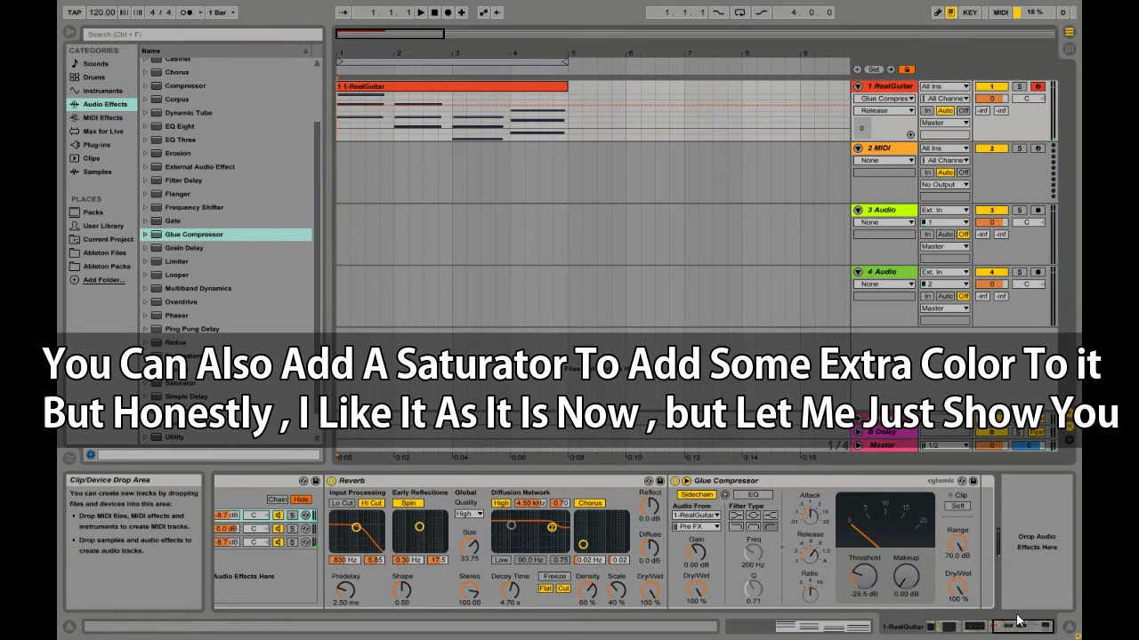
Fold the Audio Effect Rack and the EQ Eight in the RealGuitar device chain
drag(1017, 629, 986, 629)
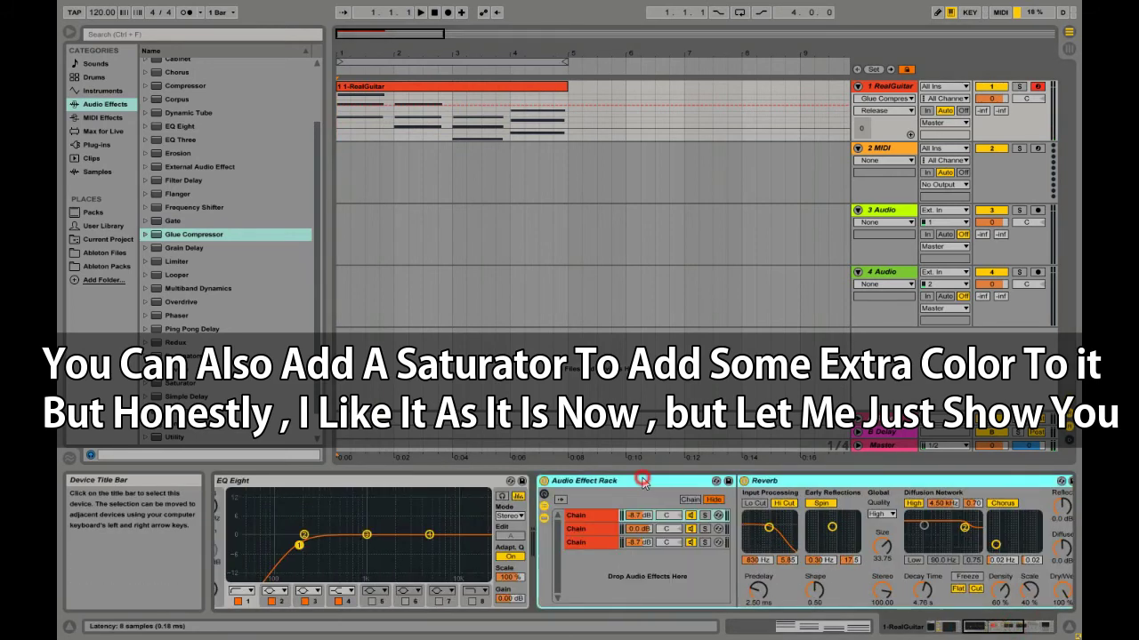
key(Delete)
click(409, 481)
key(Delete)
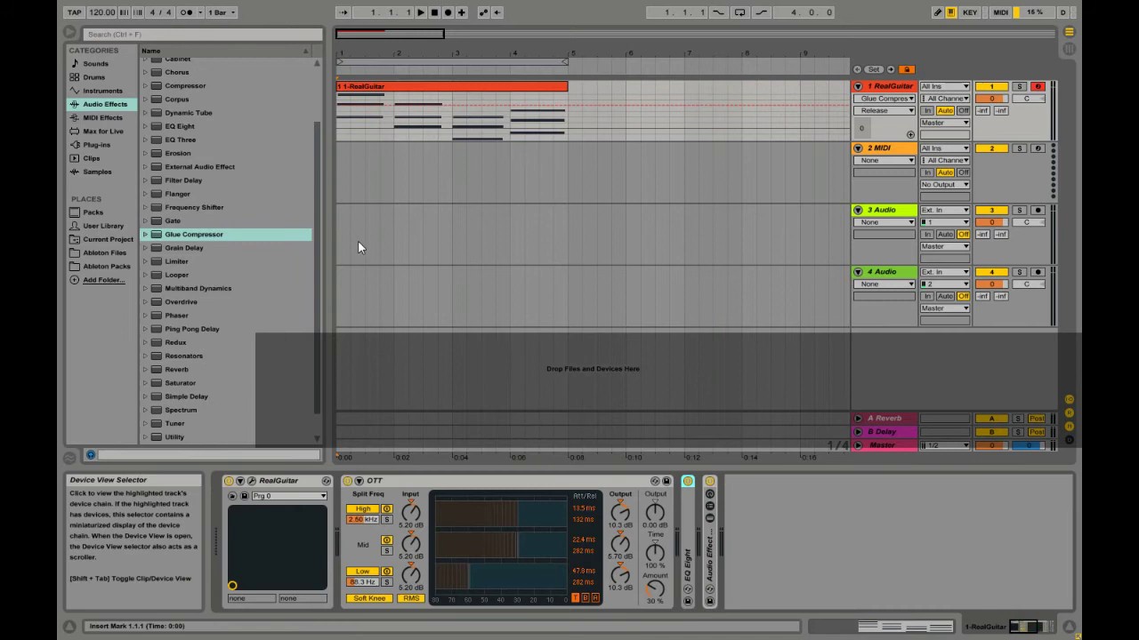
Insert a Saturator between the RealGuitar instrument and OTT
scroll(221, 165, up, 4)
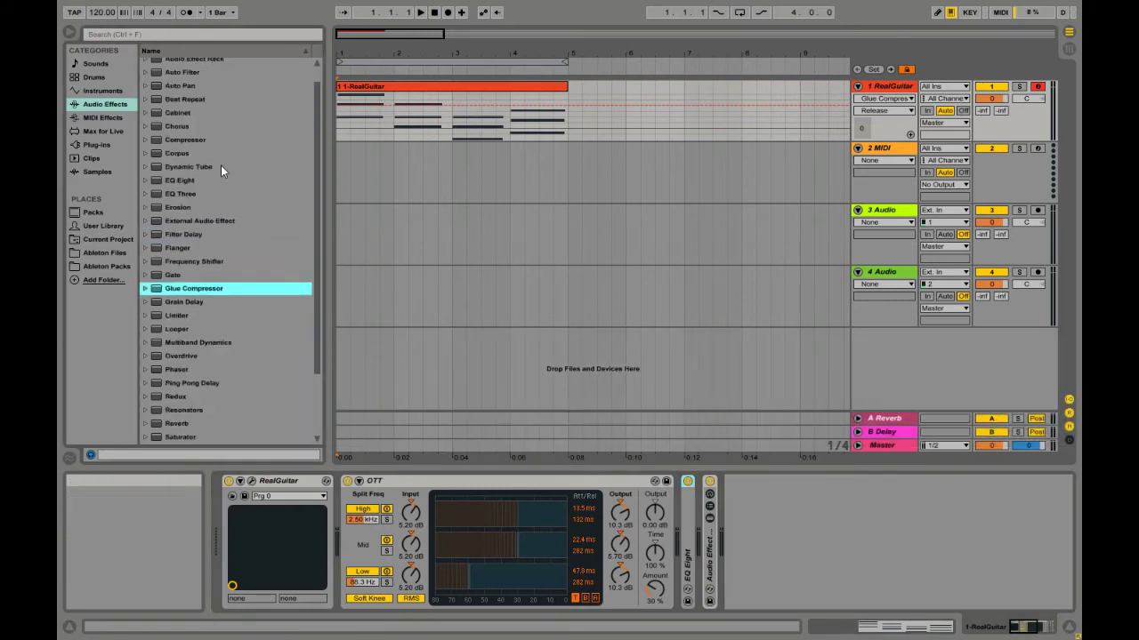
scroll(189, 382, down, 5)
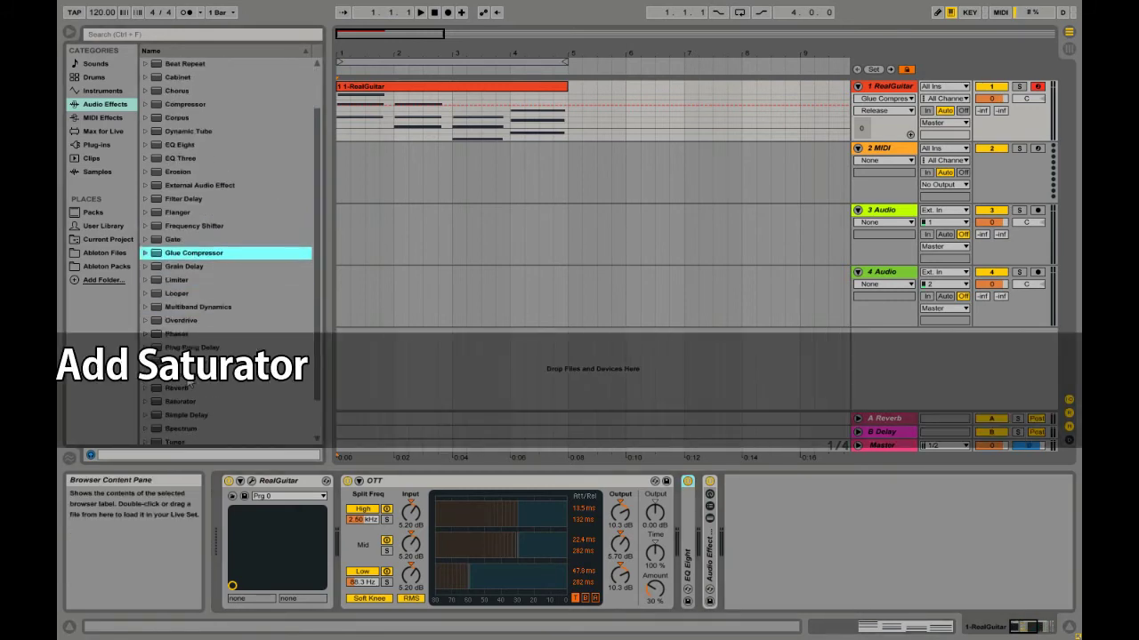
drag(178, 356, 412, 558)
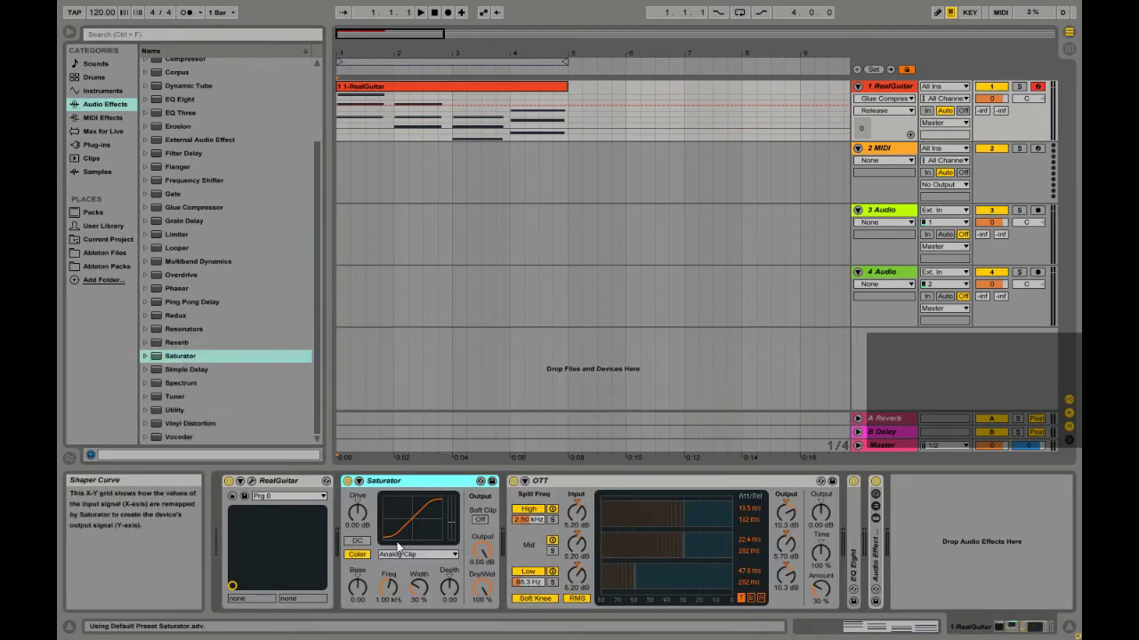
Set the Saturator's Drive to 3 dB, lower its Output to -3.14 dB, and play the guitar part
click(358, 529)
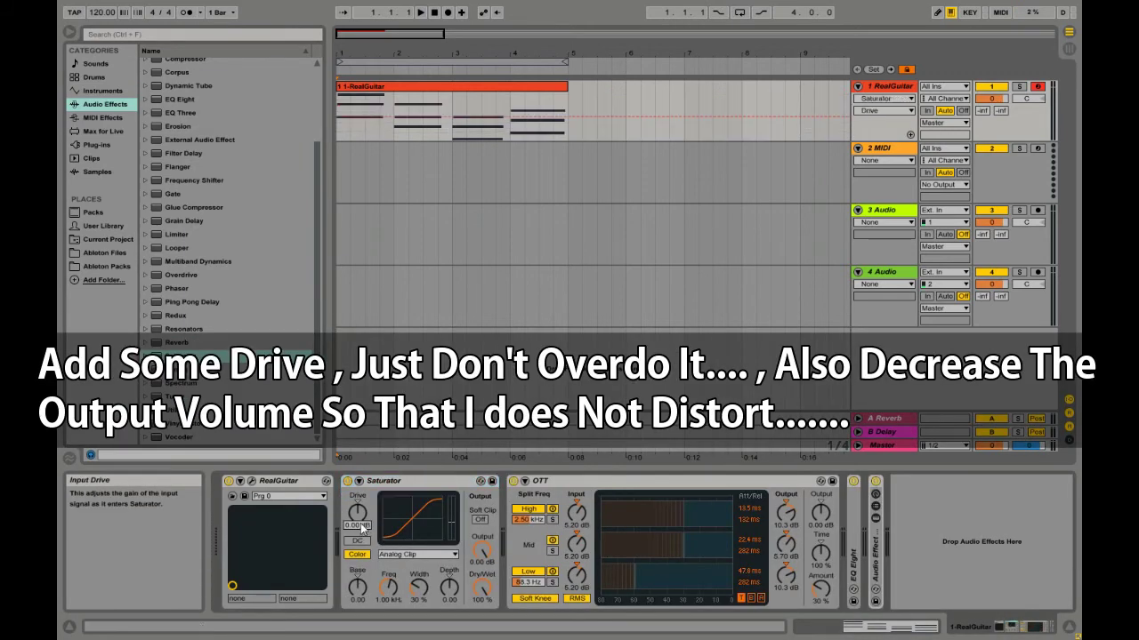
text(3)
key(Return)
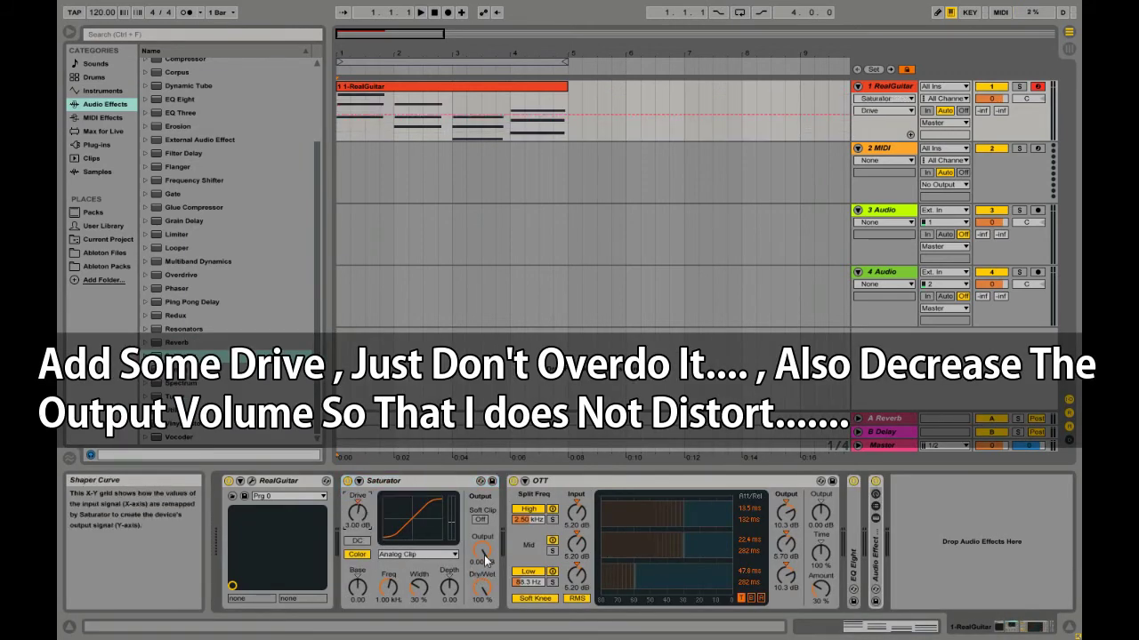
drag(485, 560, 486, 576)
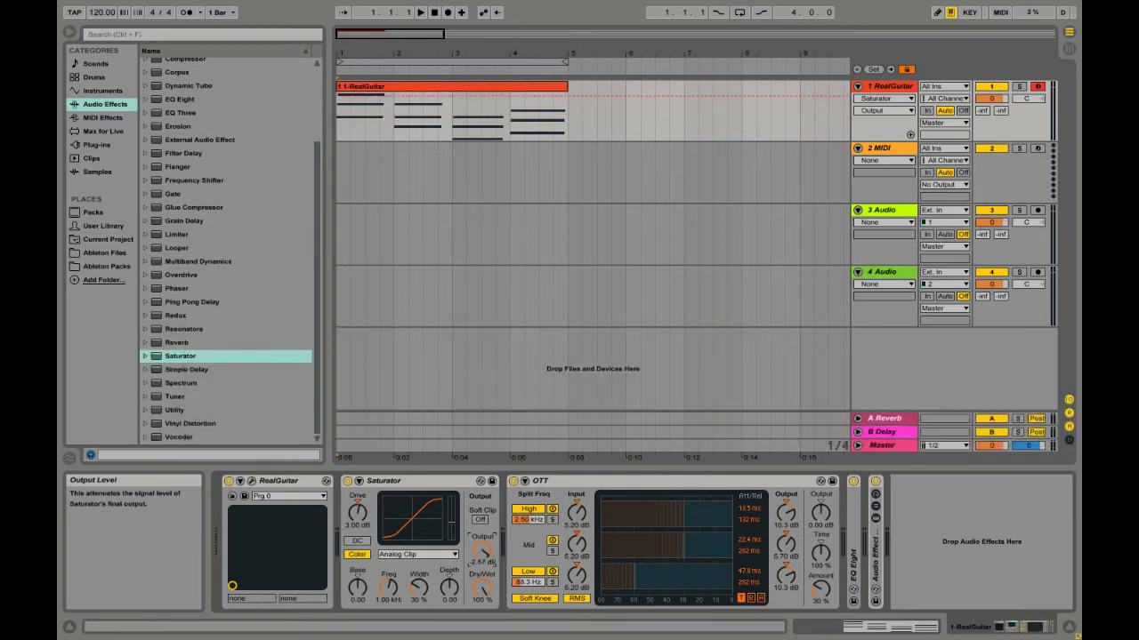
key(space)
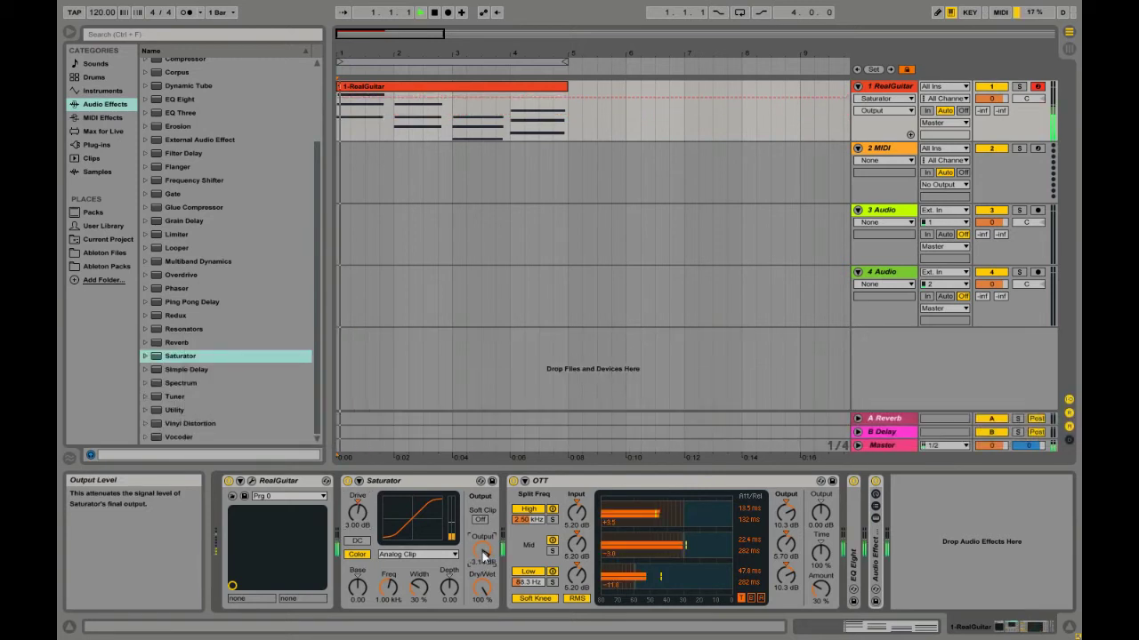
Fine-tune the Saturator during playback to 4.00 dB Drive and -6.29 dB Output, and return the playback position to 1.1.1
click(356, 513)
drag(357, 513, 357, 500)
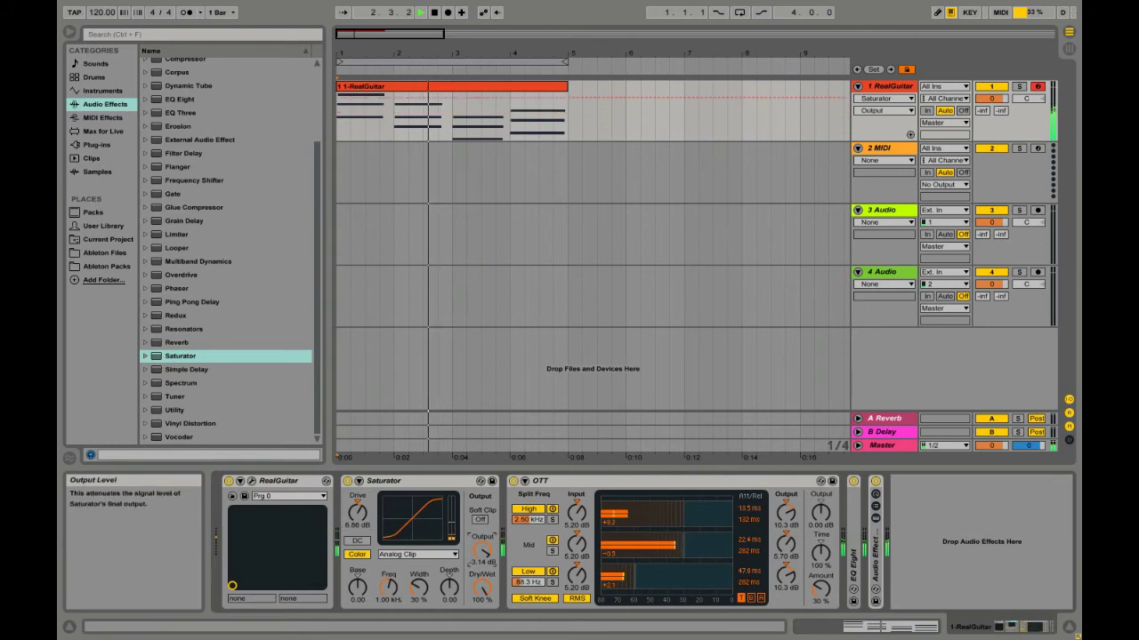
drag(360, 521, 356, 519)
drag(481, 551, 481, 540)
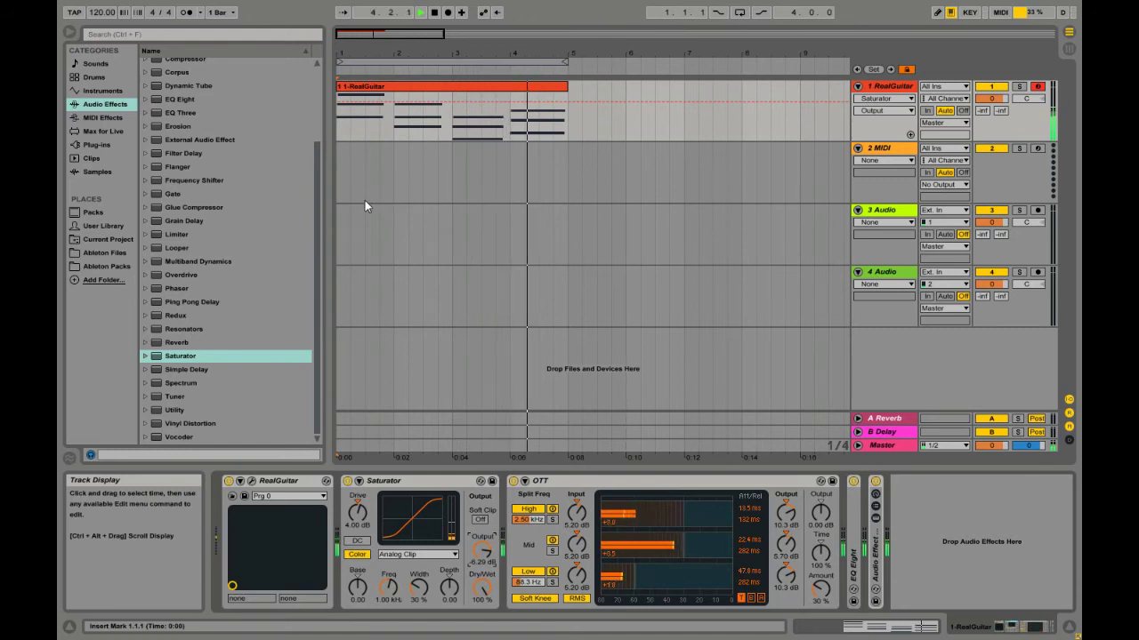
click(340, 219)
key(space)
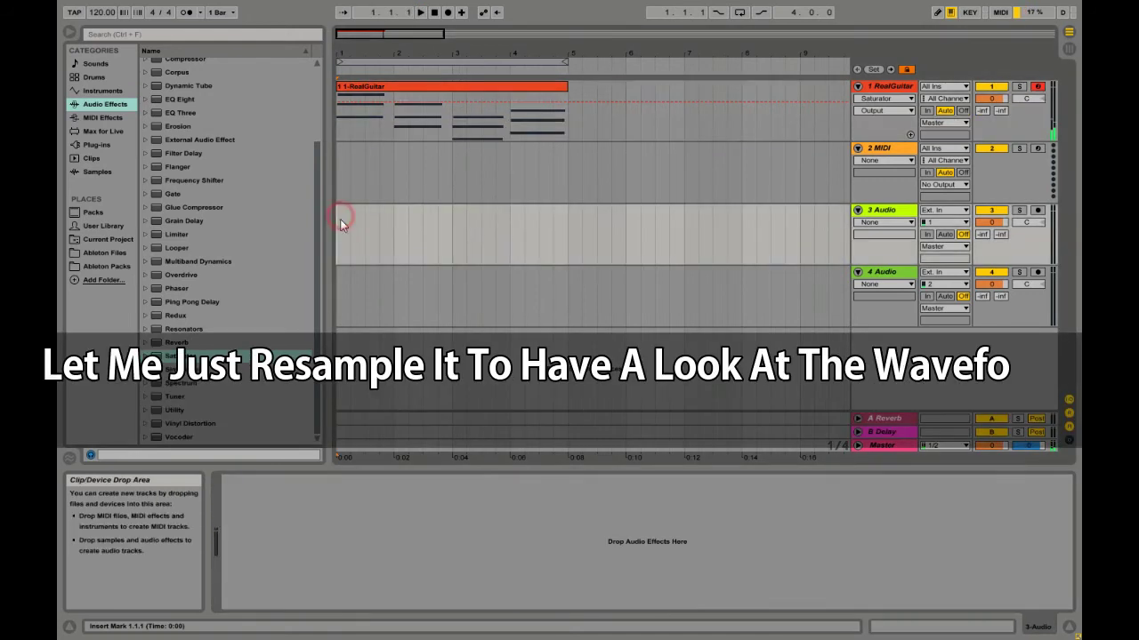
Set the 3 Audio track's input to Resampling and arm the track for recording
click(965, 213)
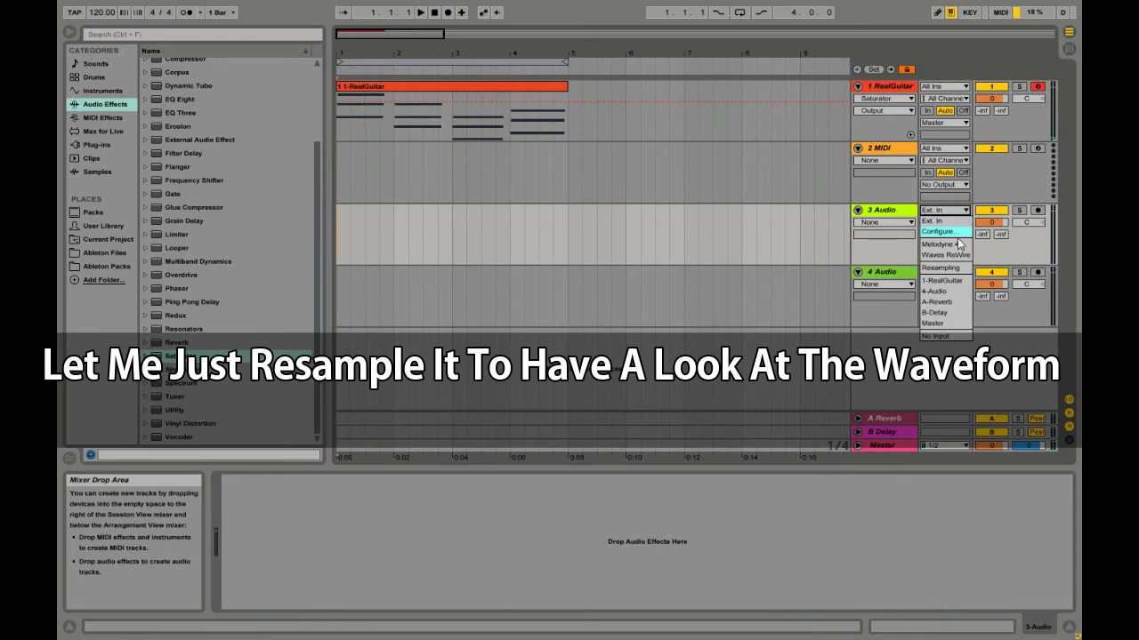
click(950, 269)
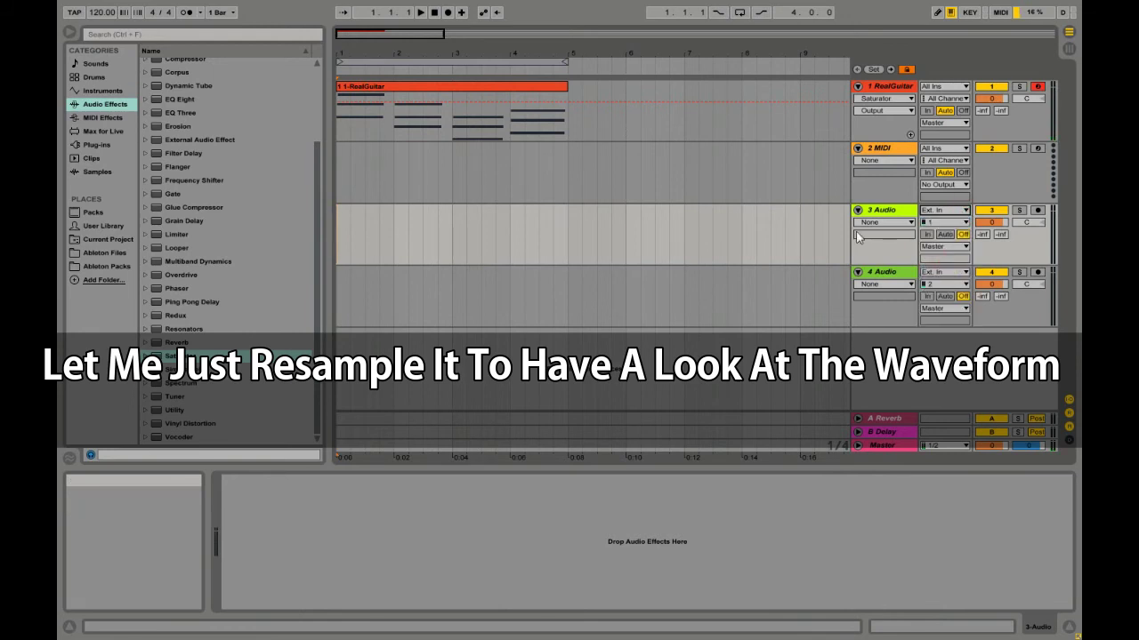
click(1037, 210)
Record the processed guitar chords onto the 3 Audio track from 1.1.1 until just past bar 5
click(448, 12)
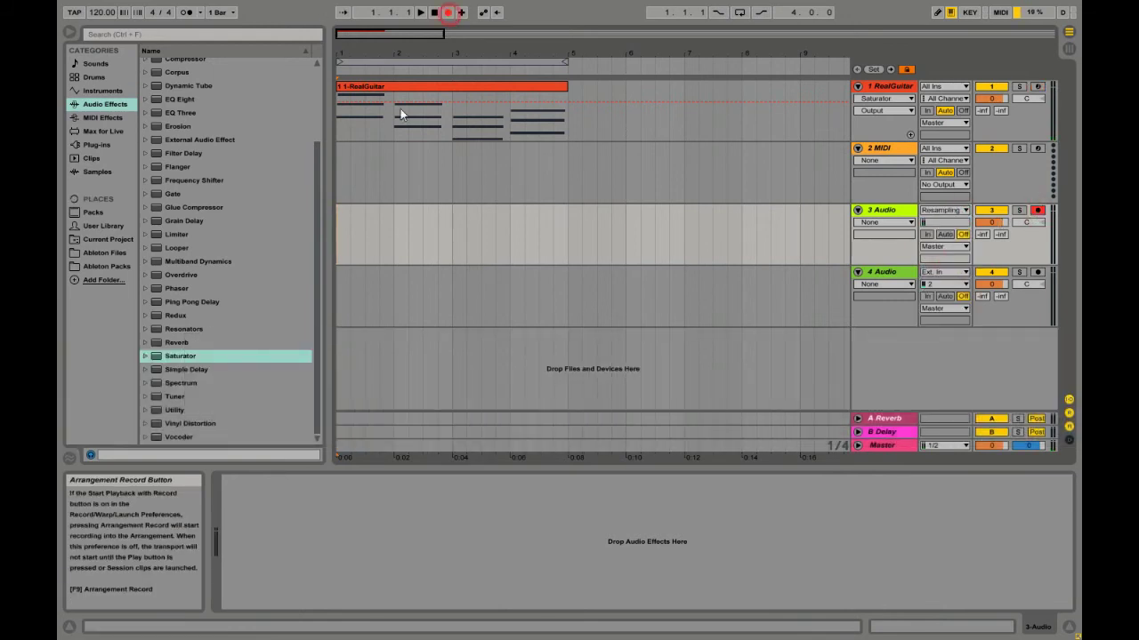
click(342, 210)
key(space)
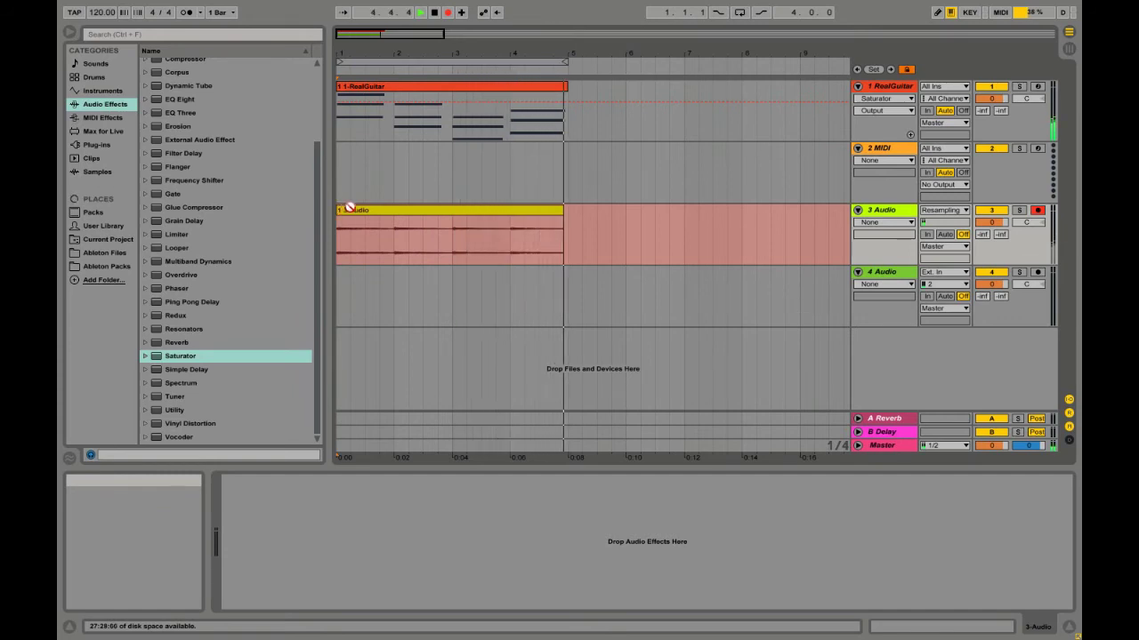
key(space)
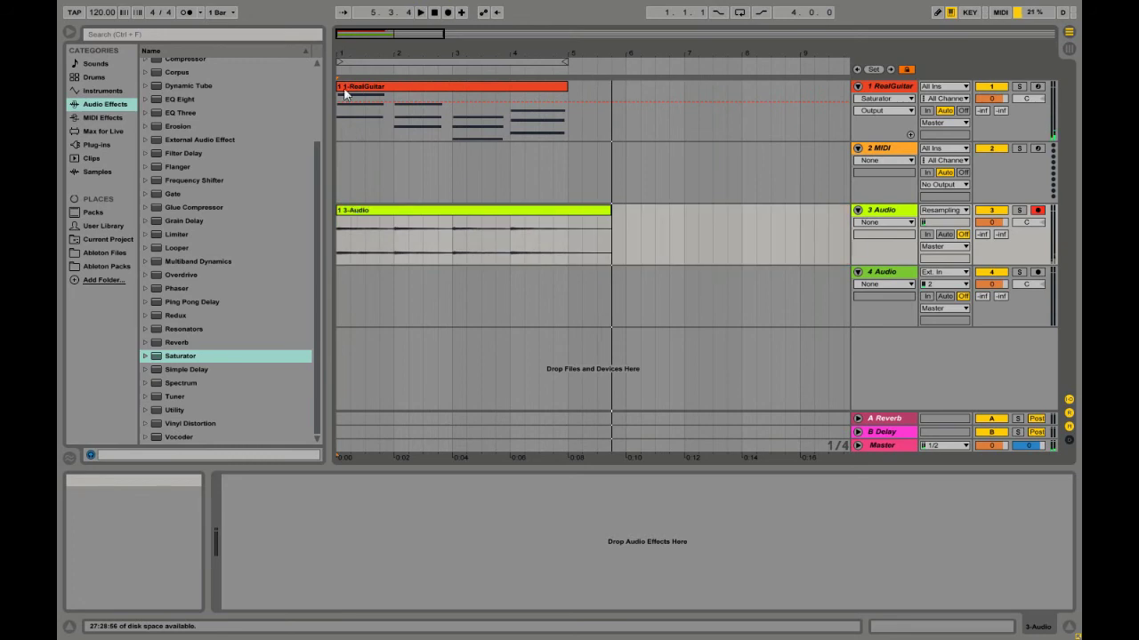
Open the recorded 3-Audio clip in an enlarged sample editor and examine its full waveform during playback
drag(347, 34, 393, 206)
double_click(393, 206)
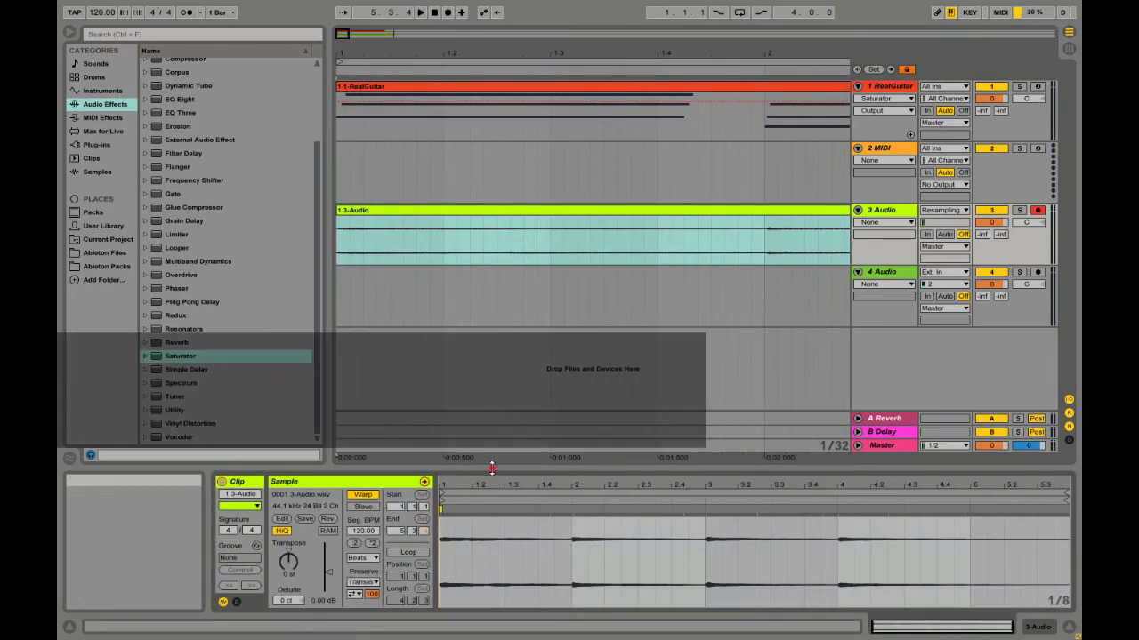
drag(491, 468, 669, 233)
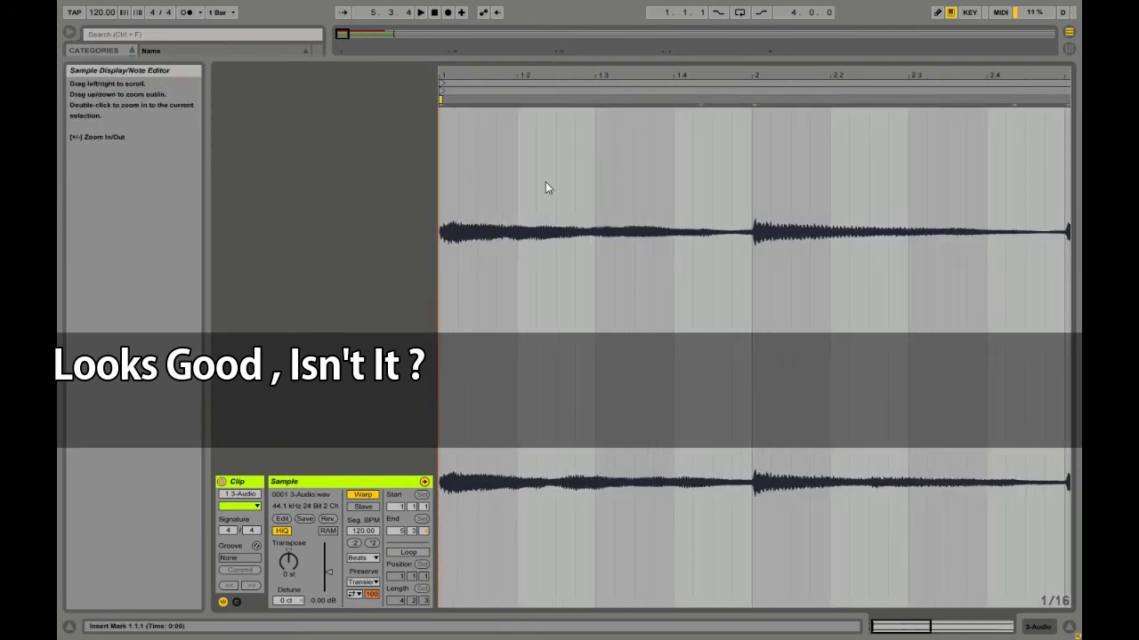
key(minus)
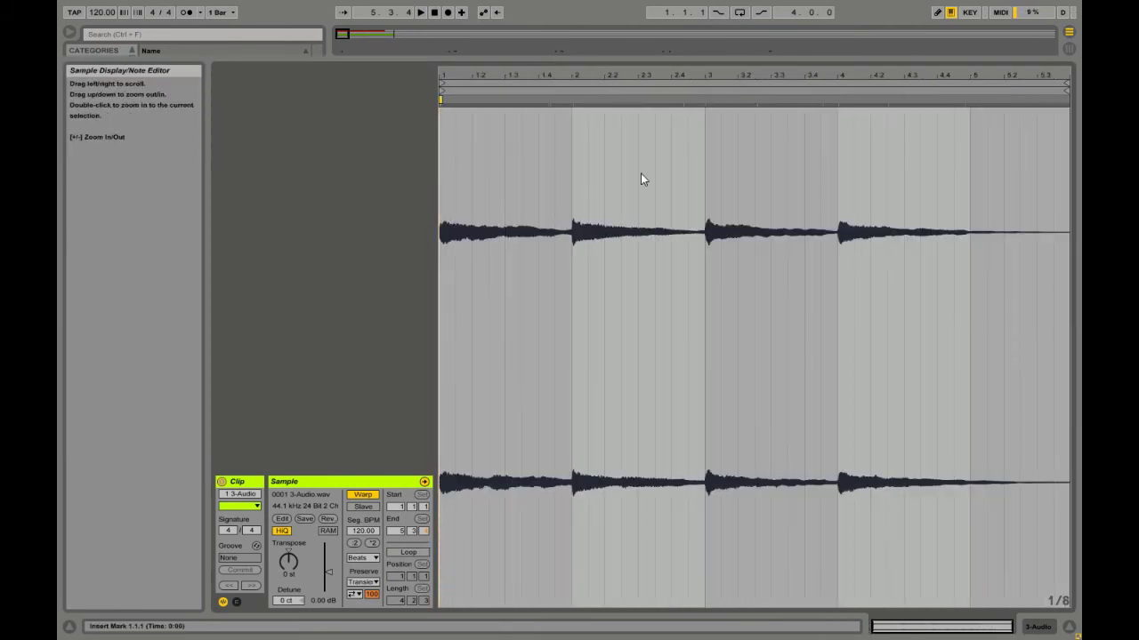
key(space)
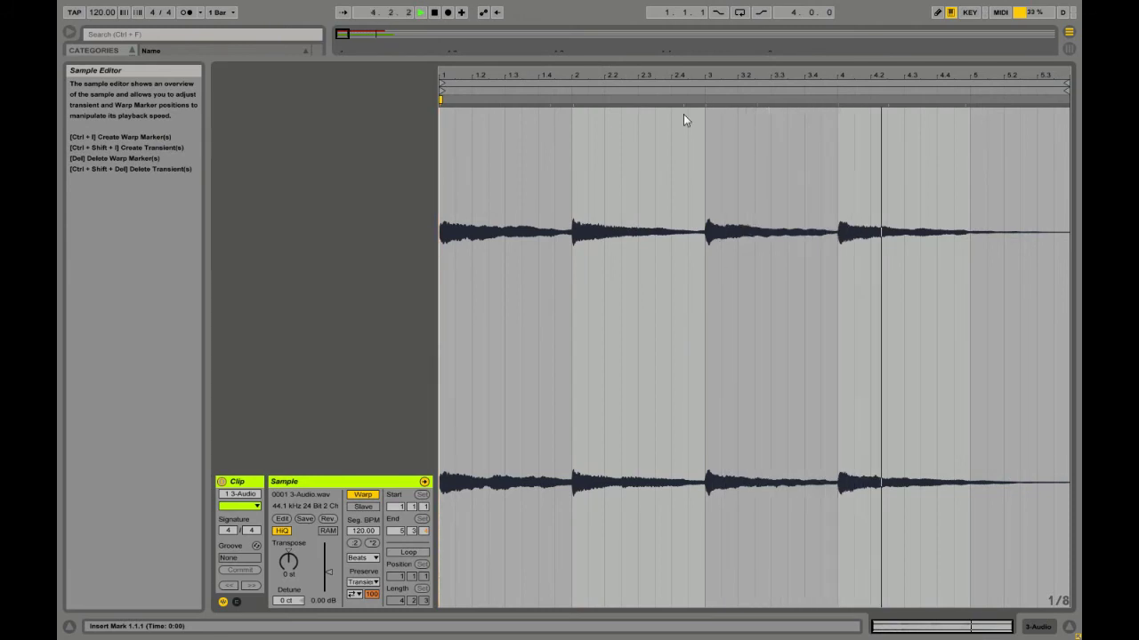
key(space)
Shrink the clip view to its former height and place the insert mark at 1.1.1 on the RealGuitar track
drag(671, 58, 669, 469)
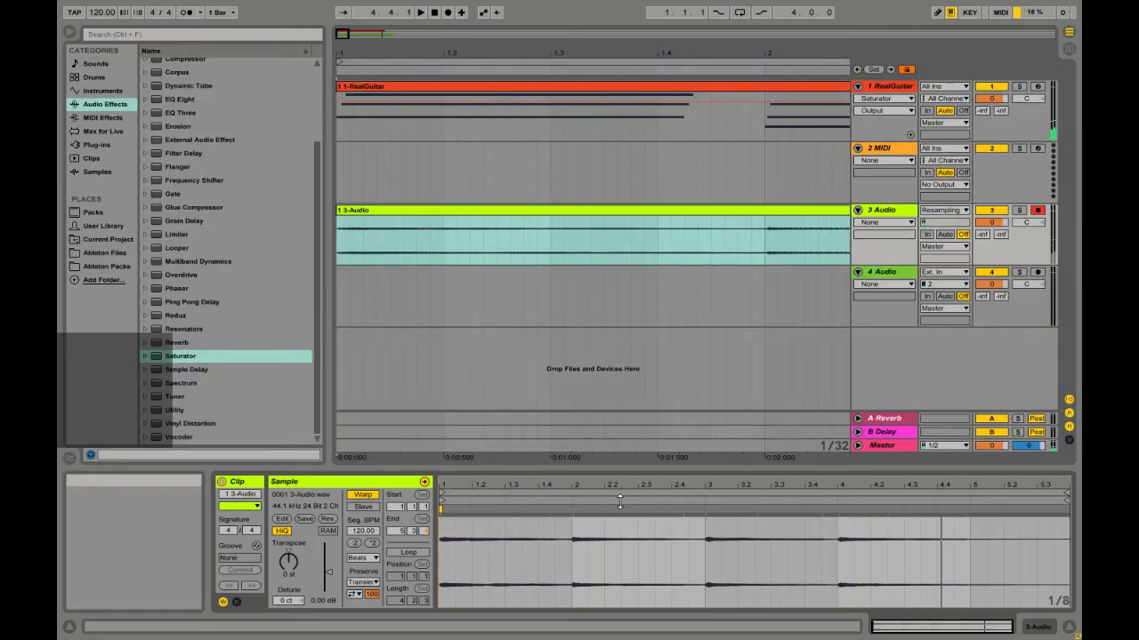
click(387, 161)
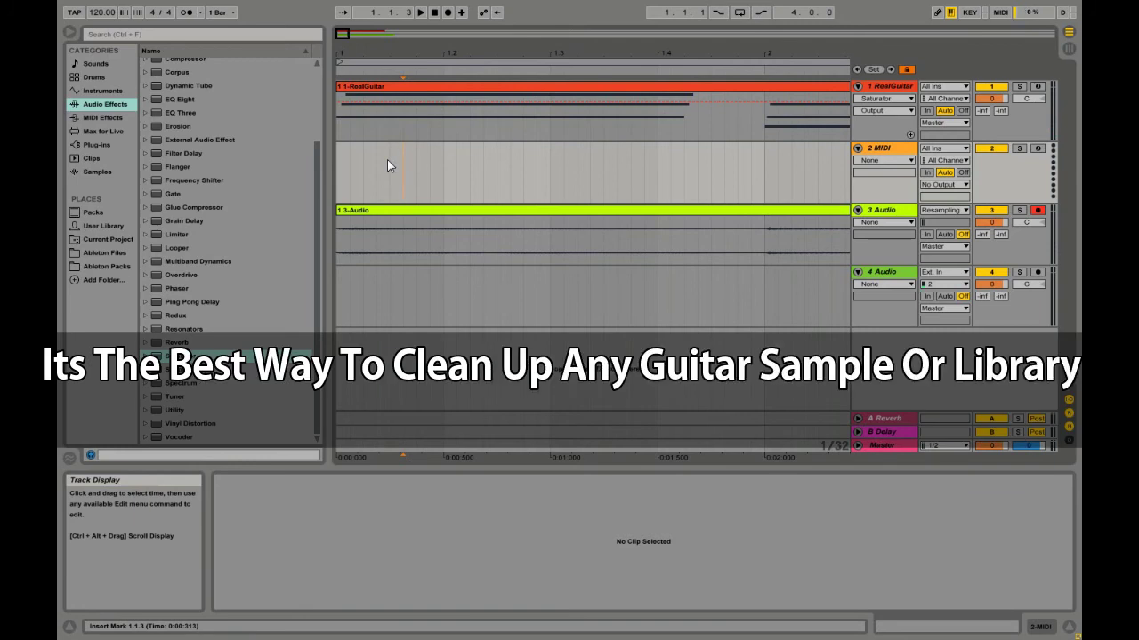
click(340, 129)
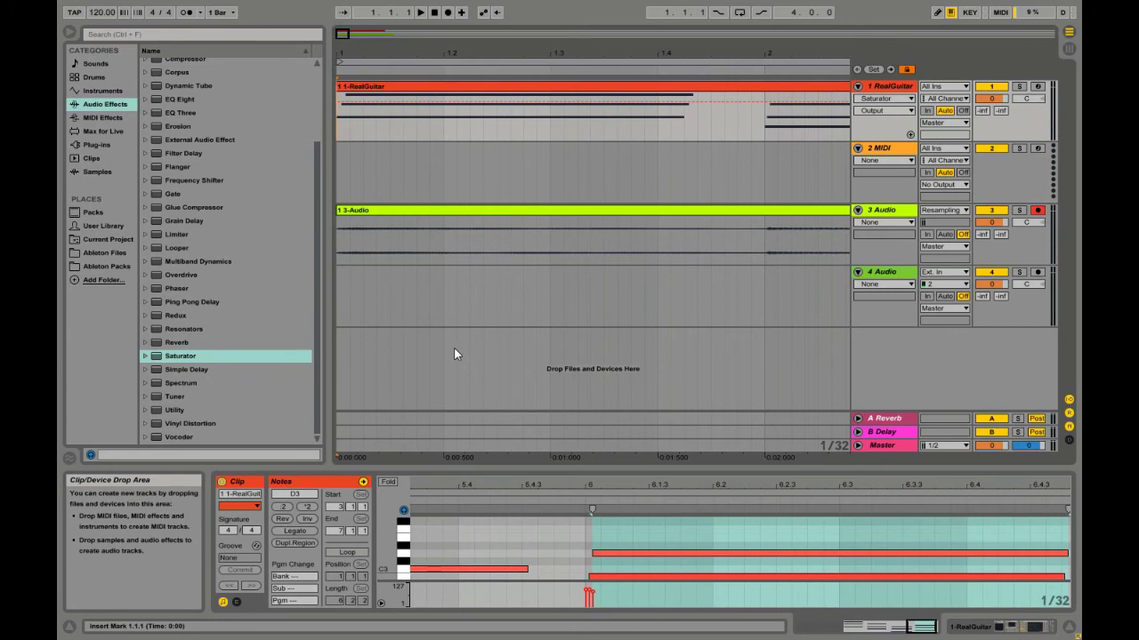
Show the RealGuitar track's device chain, group the Saturator into an Audio Effect Rack and move OTT into that rack
key(shift+Tab)
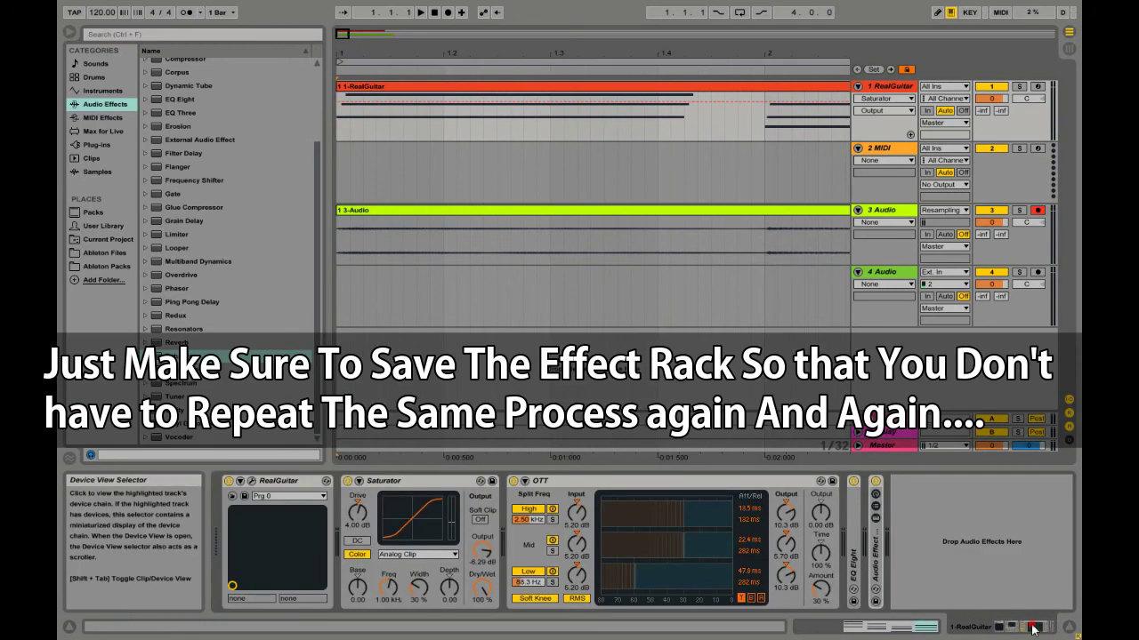
click(557, 482)
right_click(424, 480)
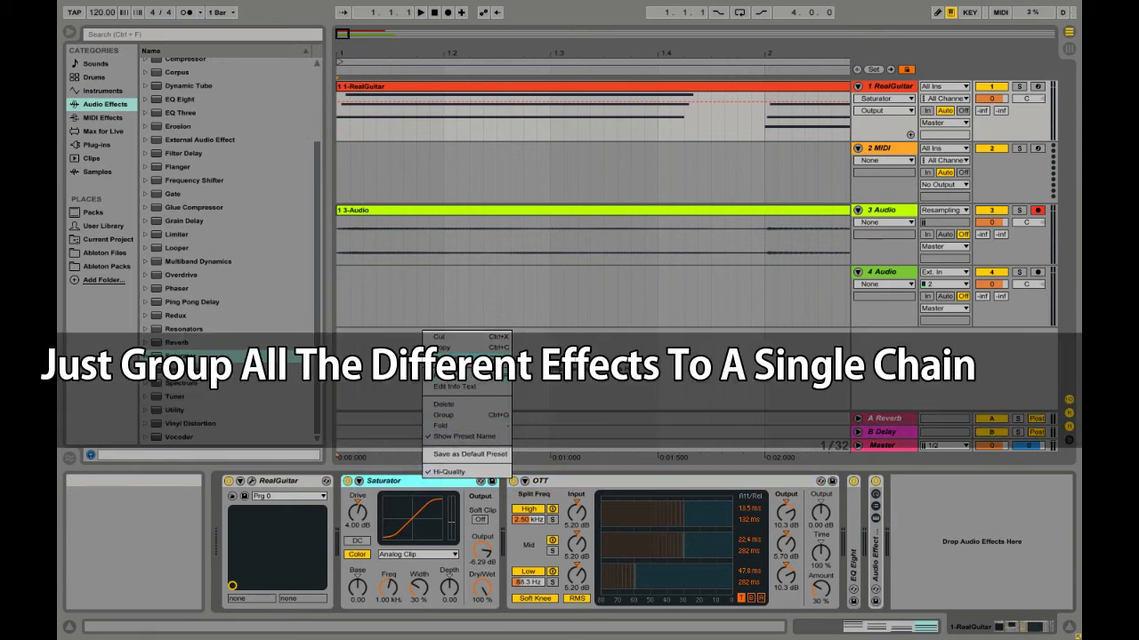
click(440, 415)
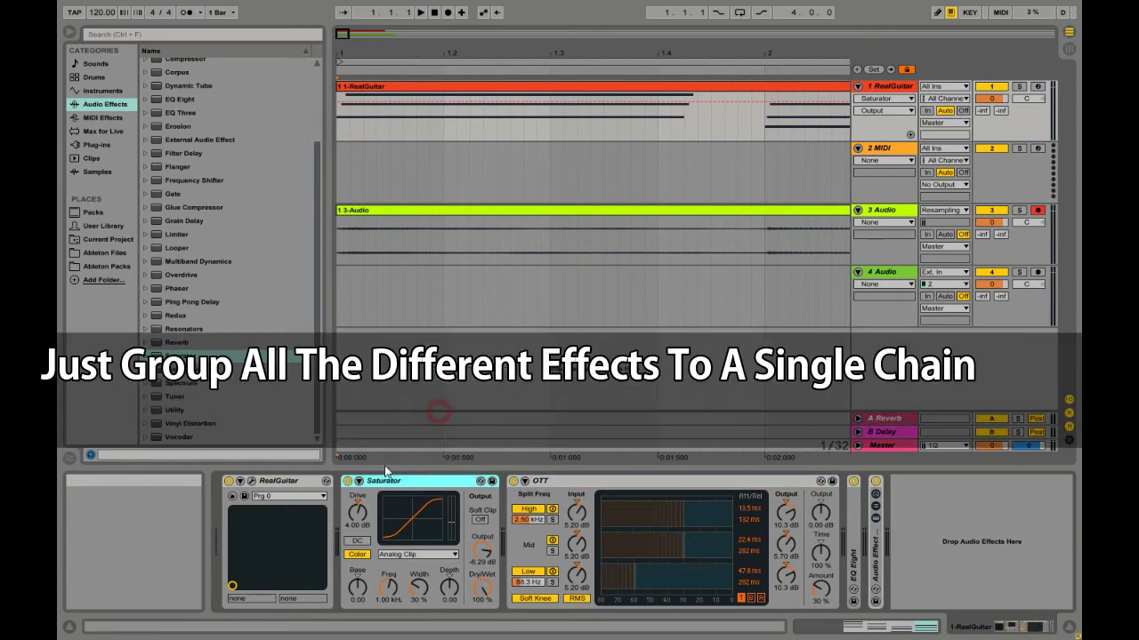
click(583, 481)
drag(561, 491, 521, 514)
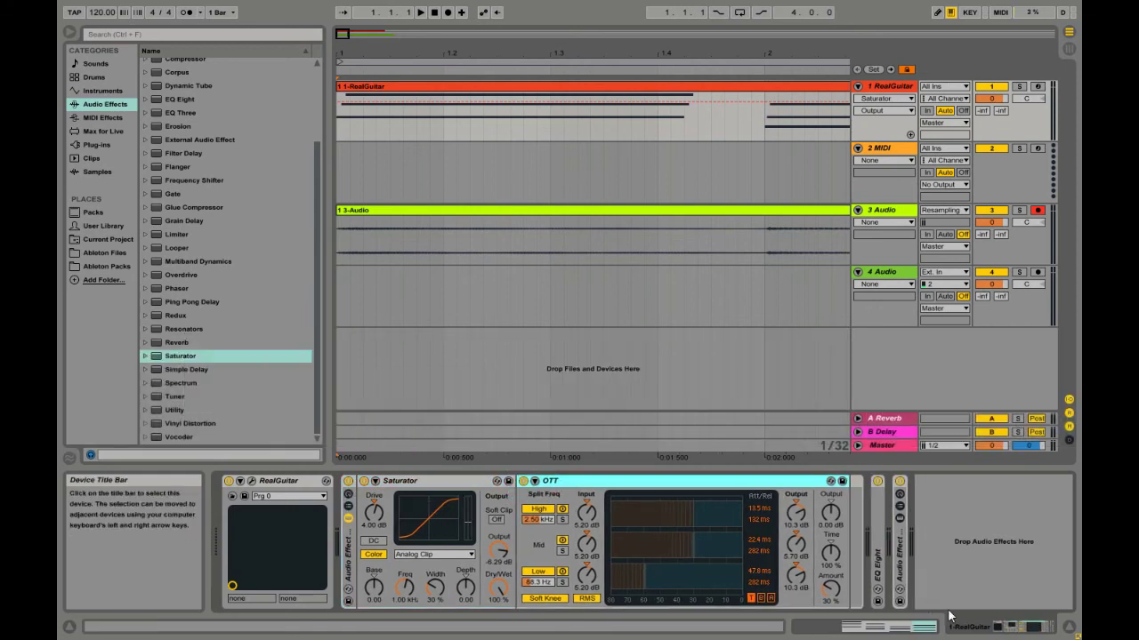
Move EQ Eight and the existing delay and reverb rack into the new Audio Effect Rack after OTT, and show its chain list
click(851, 528)
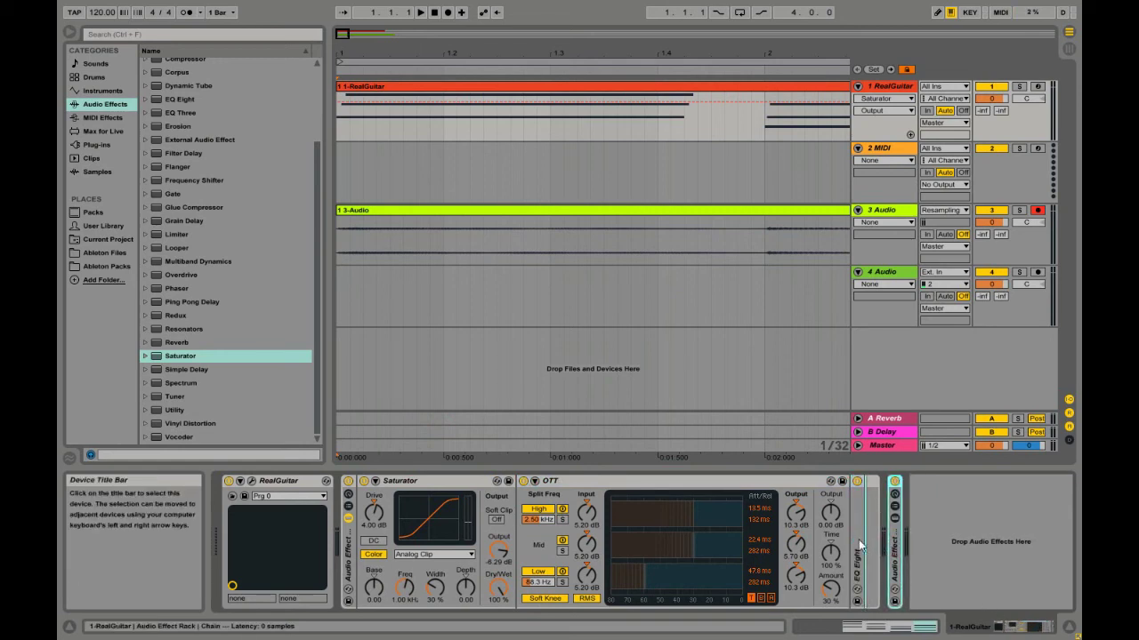
click(442, 480)
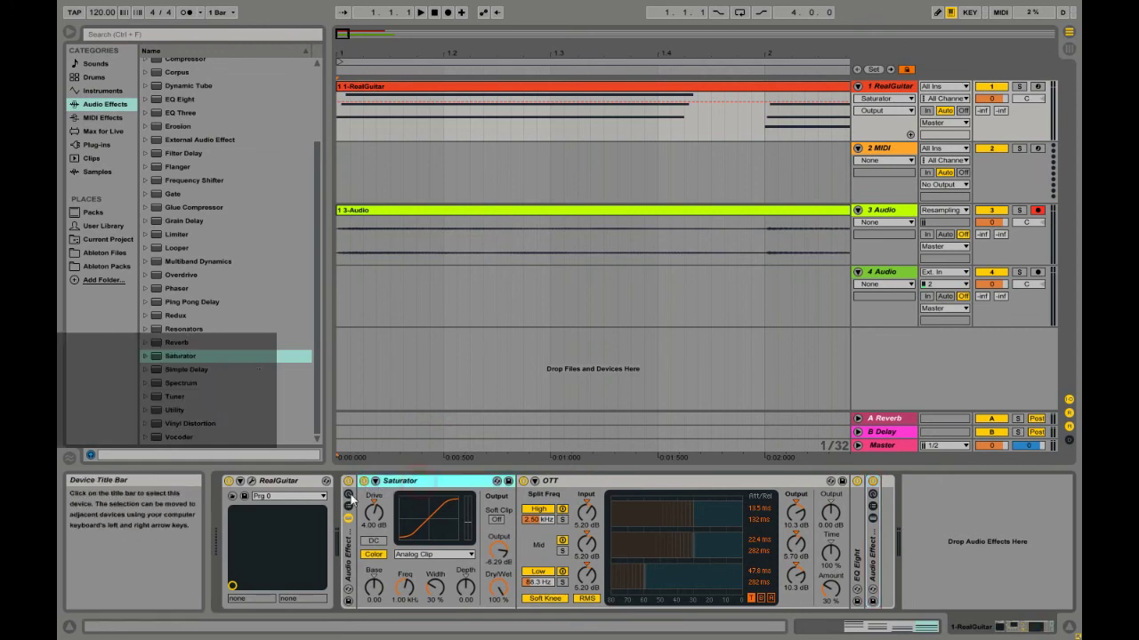
key(ctrl+g)
Rename the outer Audio Effect Rack to "Guitar Effect By RED"
right_click(383, 481)
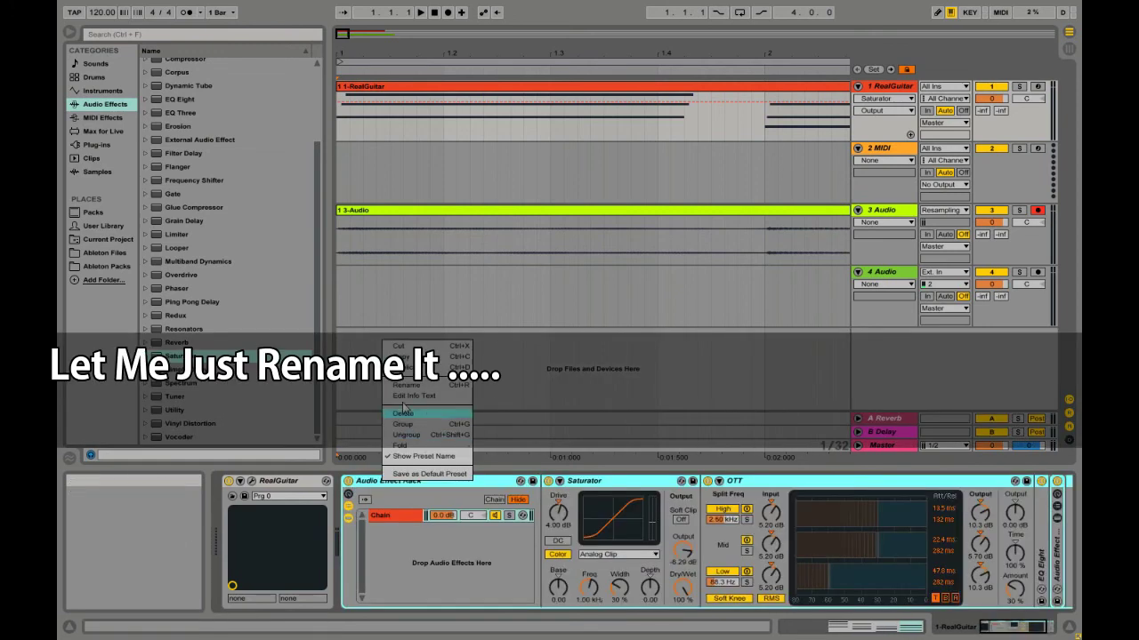
click(407, 386)
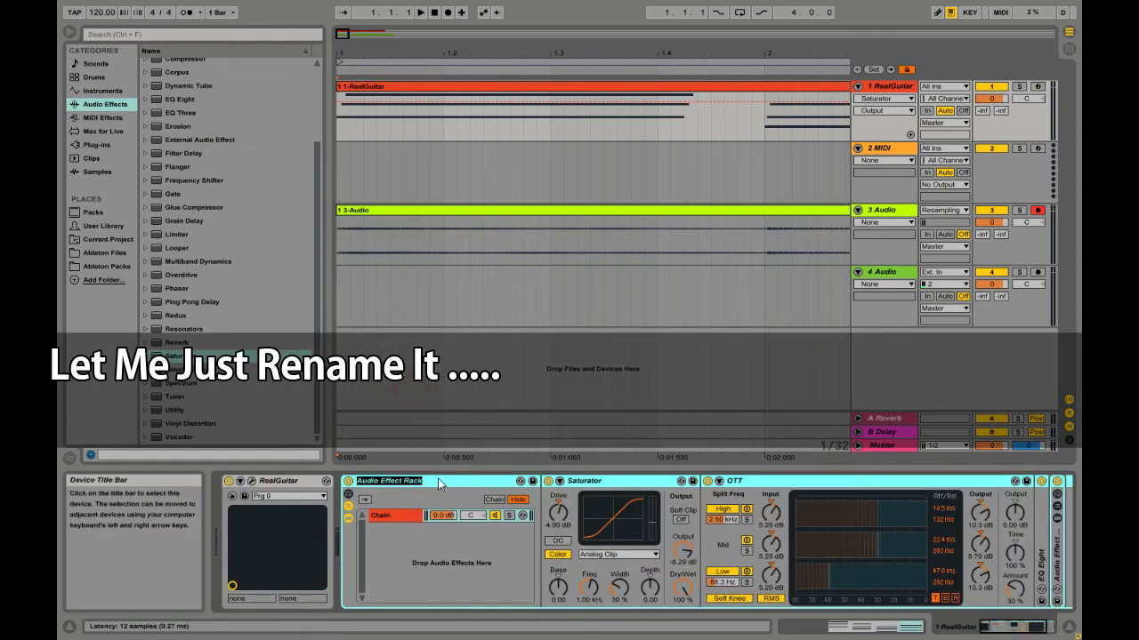
text(Guitar Effect)
key(Return)
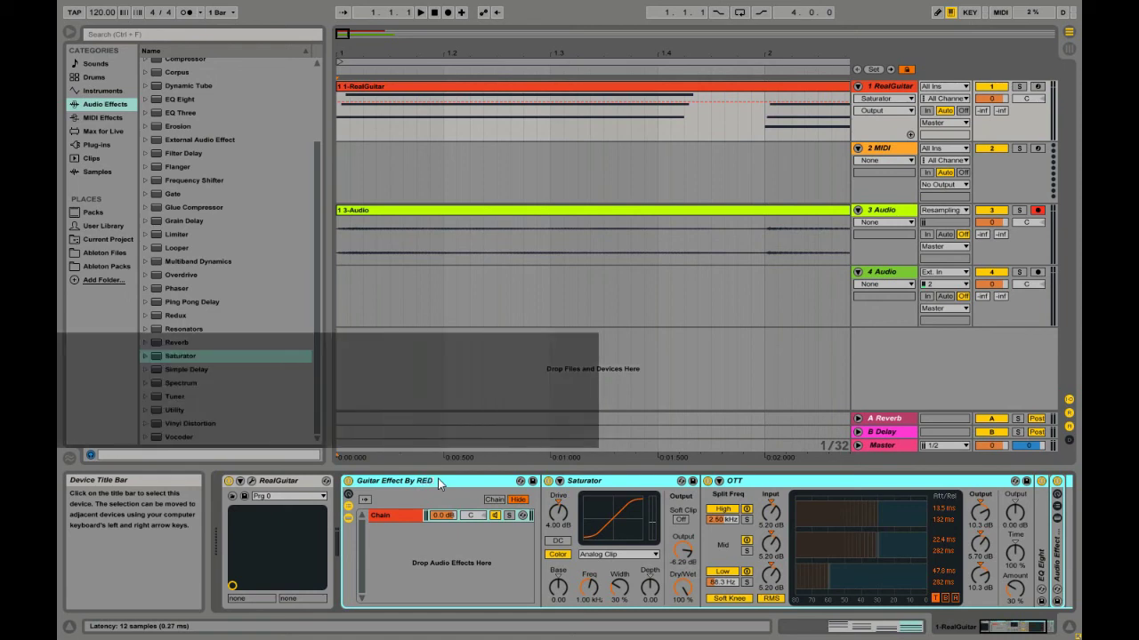
Save the rack to the User Library as the preset "Guitar Effect By RED" and collapse the Presets folder
click(531, 487)
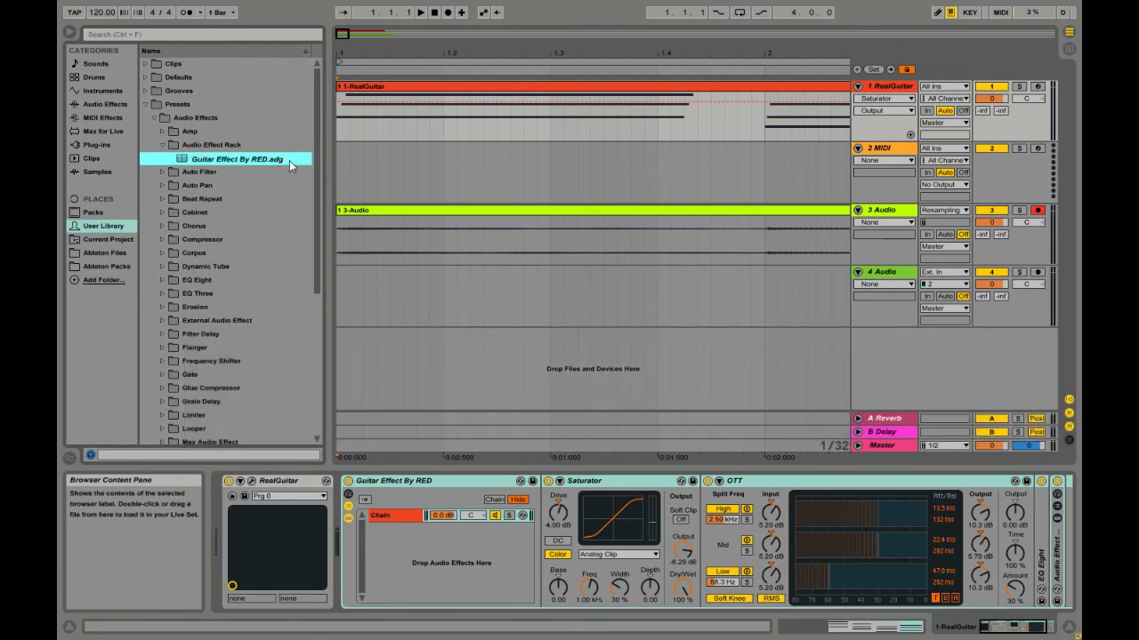
key(Return)
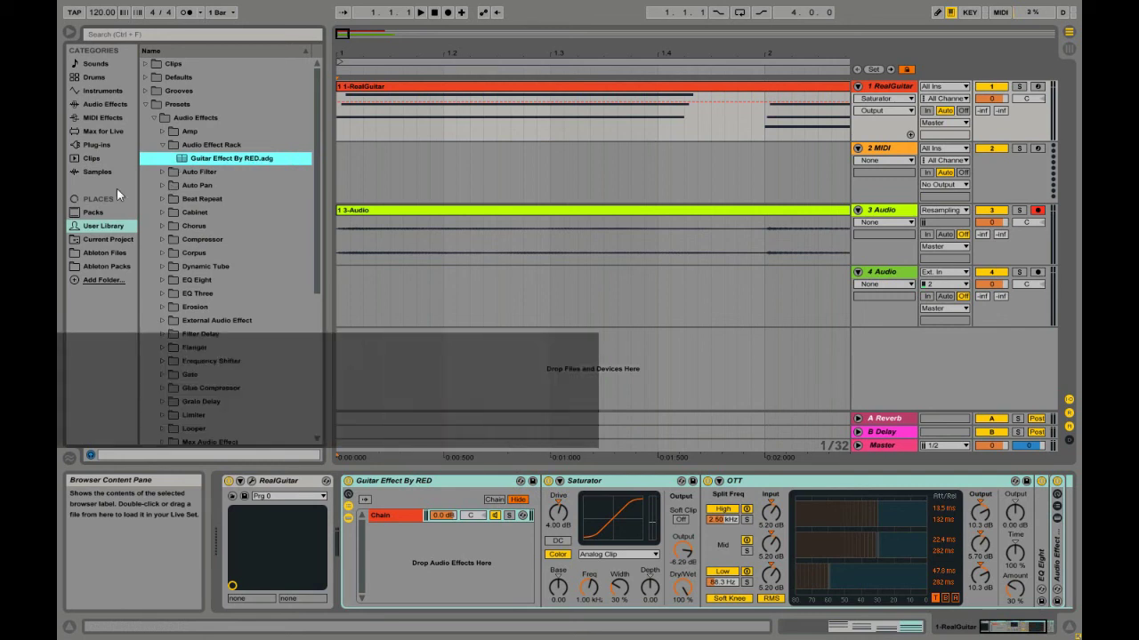
click(142, 105)
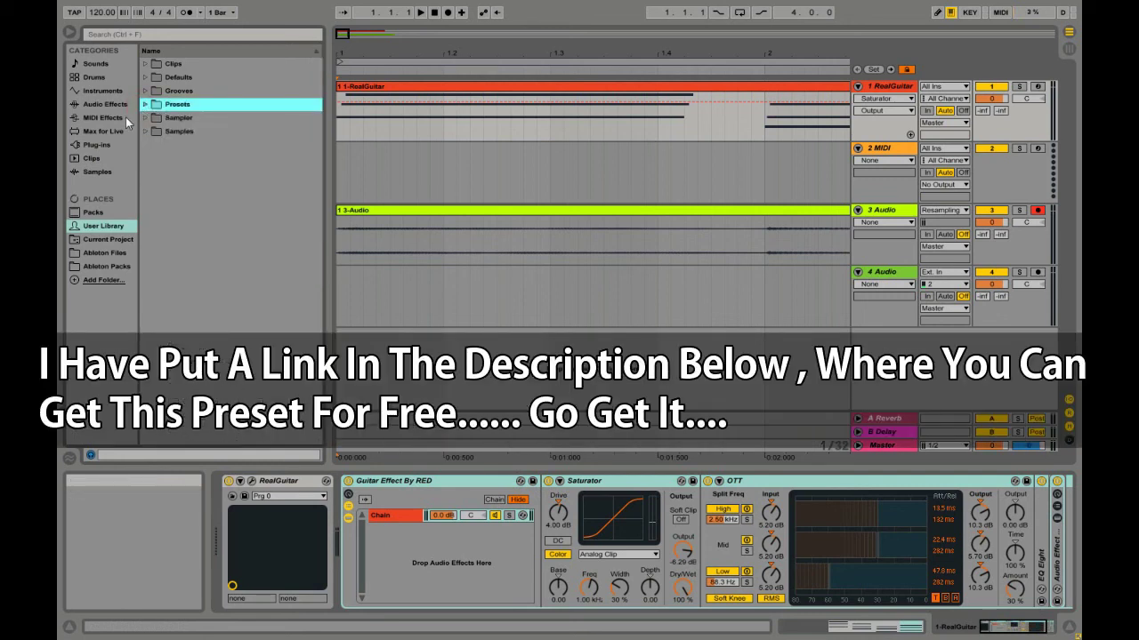
click(344, 123)
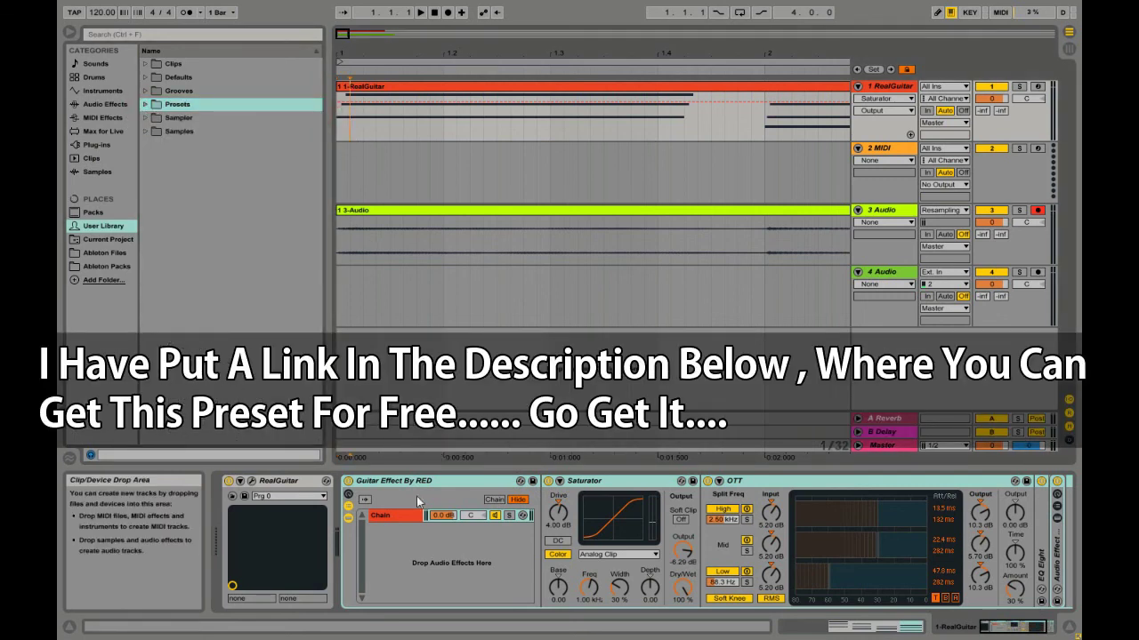